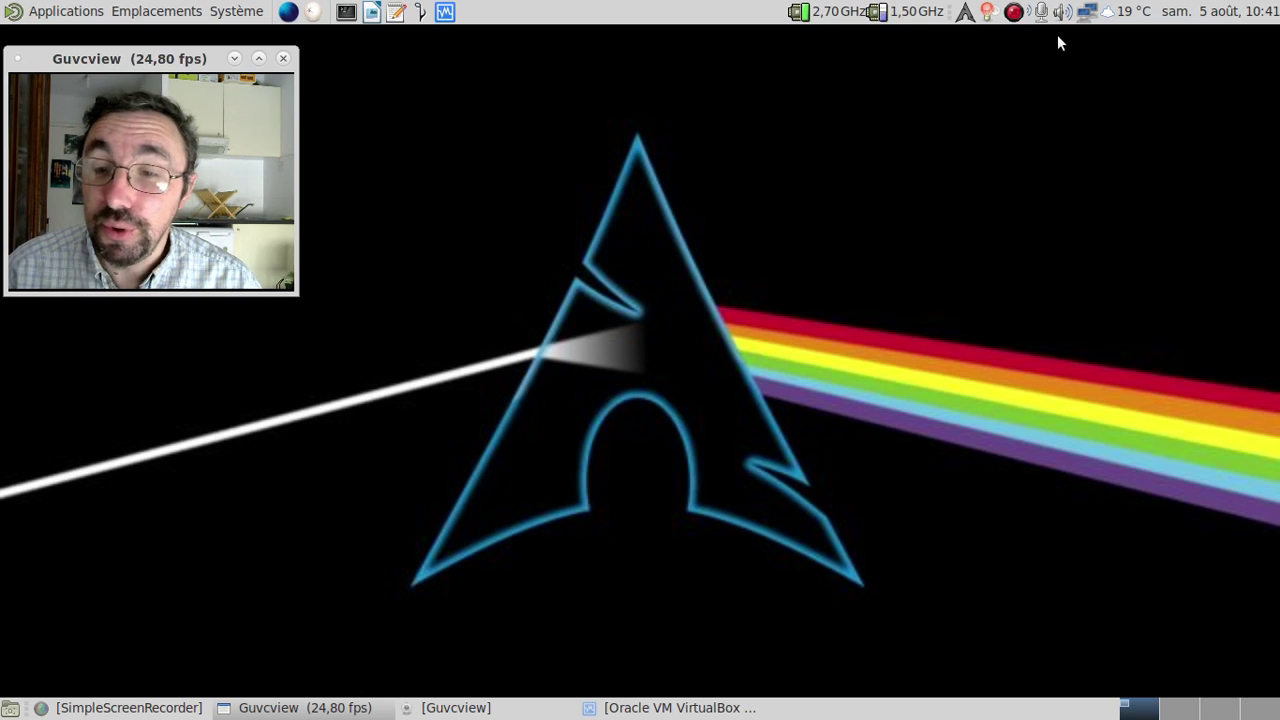
- Start the Win 3.1 - Paint Shop Pro virtual machine from the VirtualBox manager
click(680, 707)
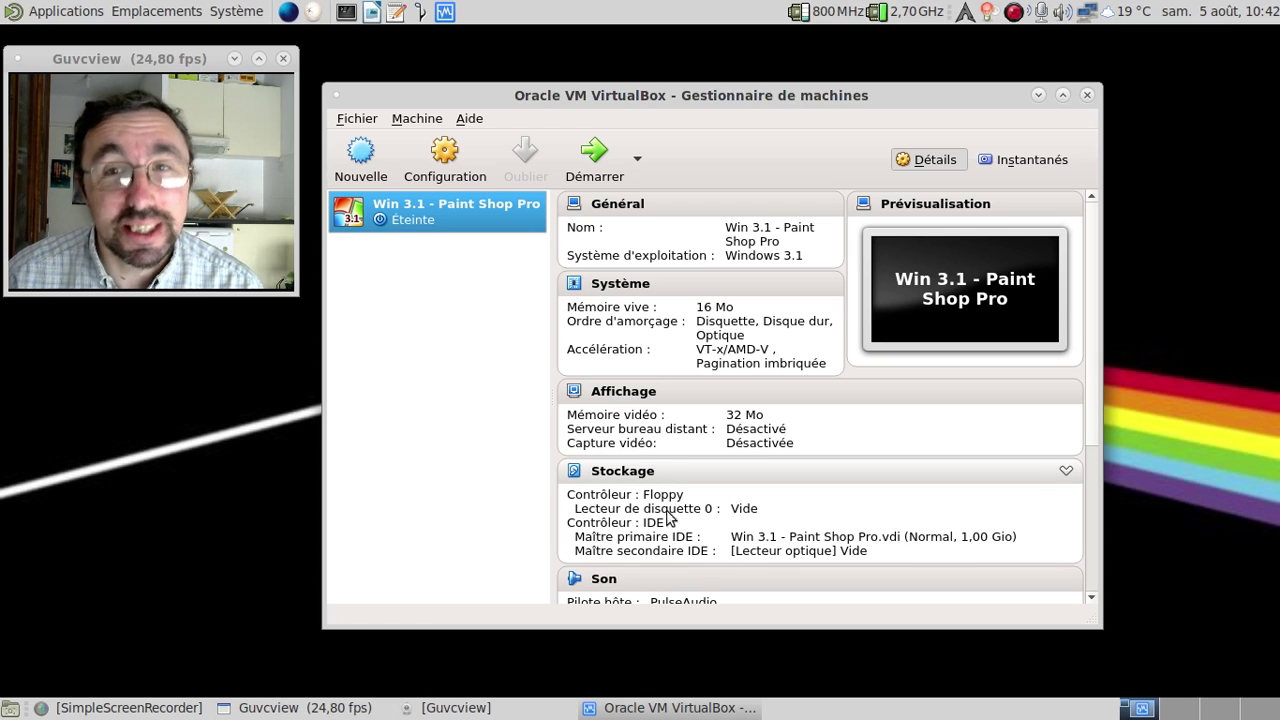
click(590, 165)
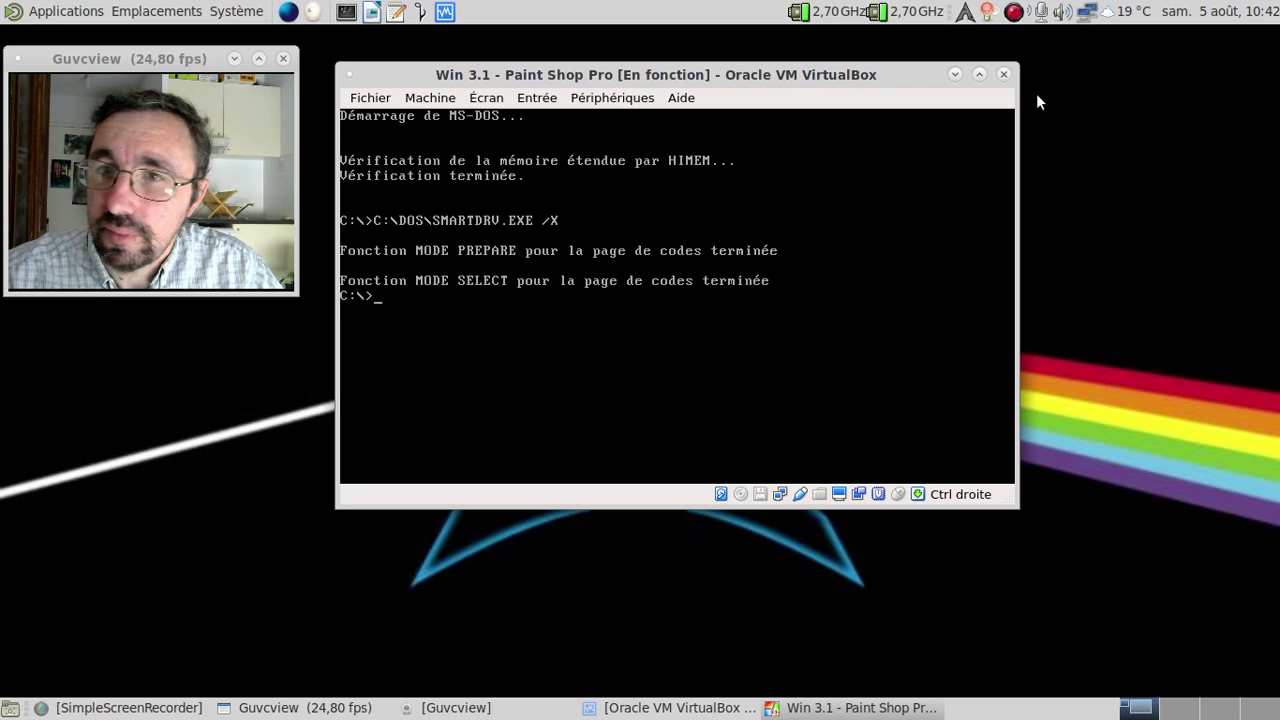
- Boot Windows 3.1 from the DOS prompt with 'win'
text(win)
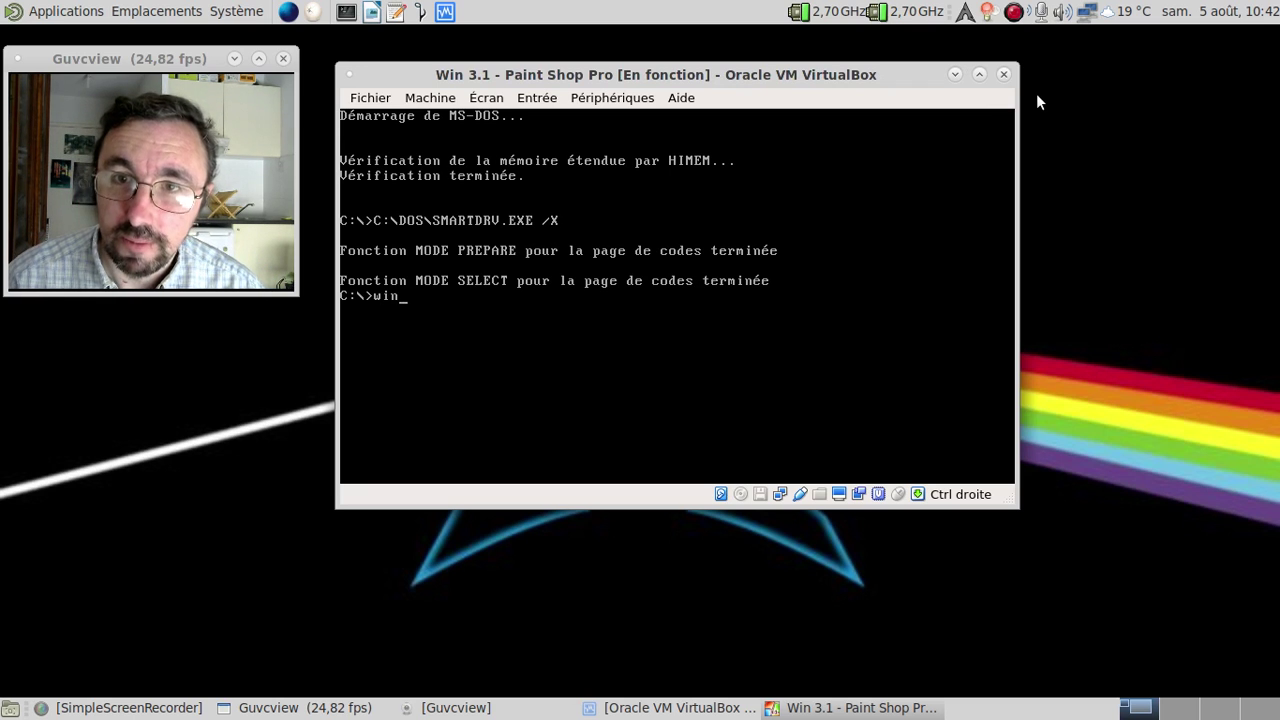
key(Return)
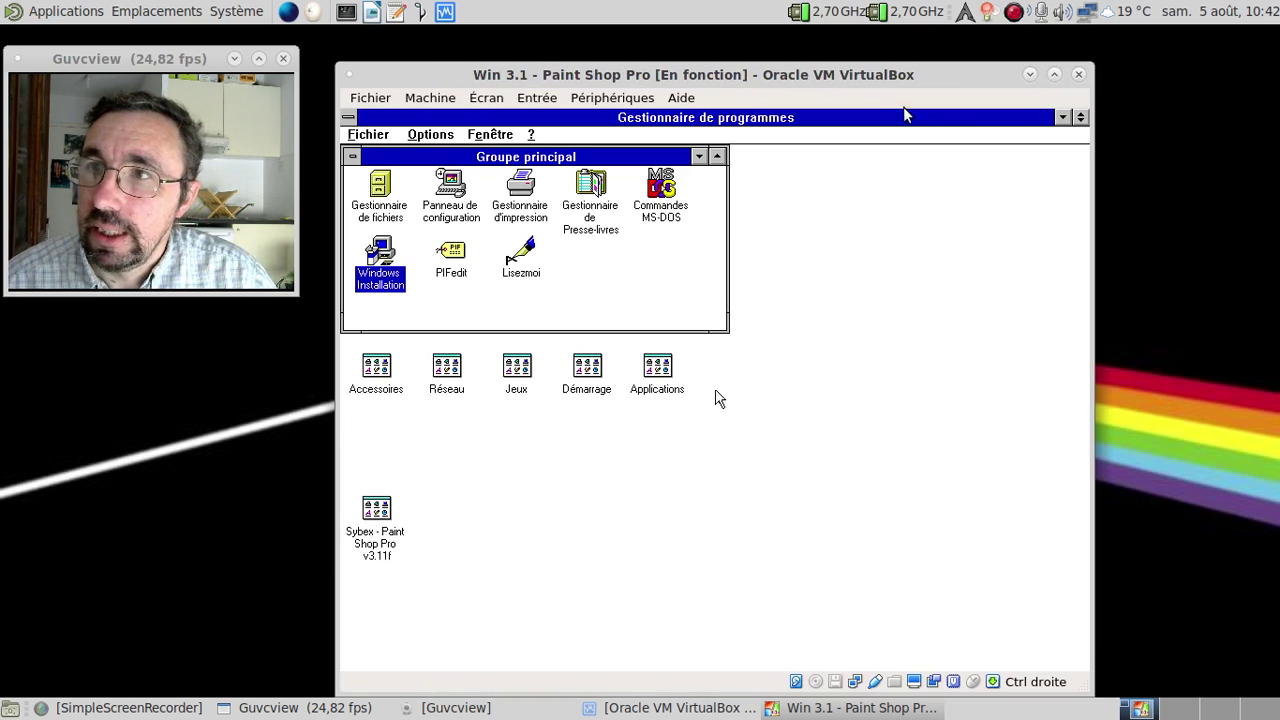
drag(840, 80, 840, 62)
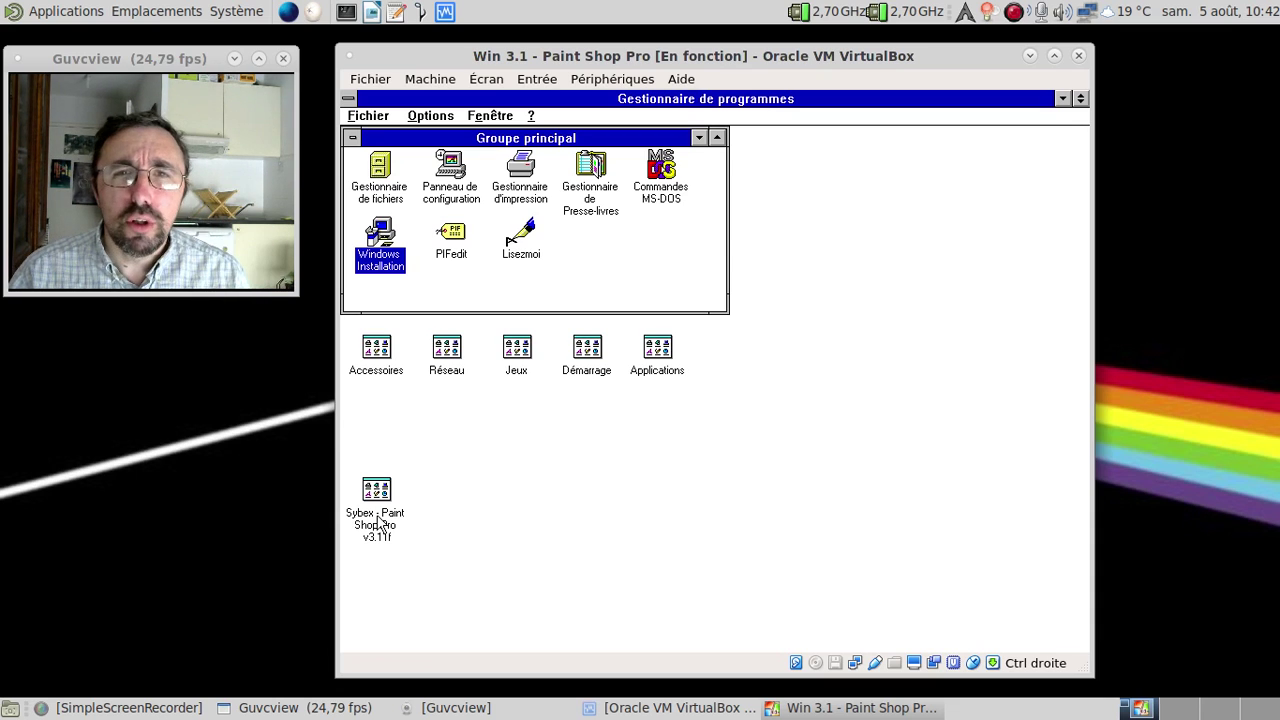
- Open the Sybex Paint Shop Pro group and launch Paint Shop Pro
double_click(376, 490)
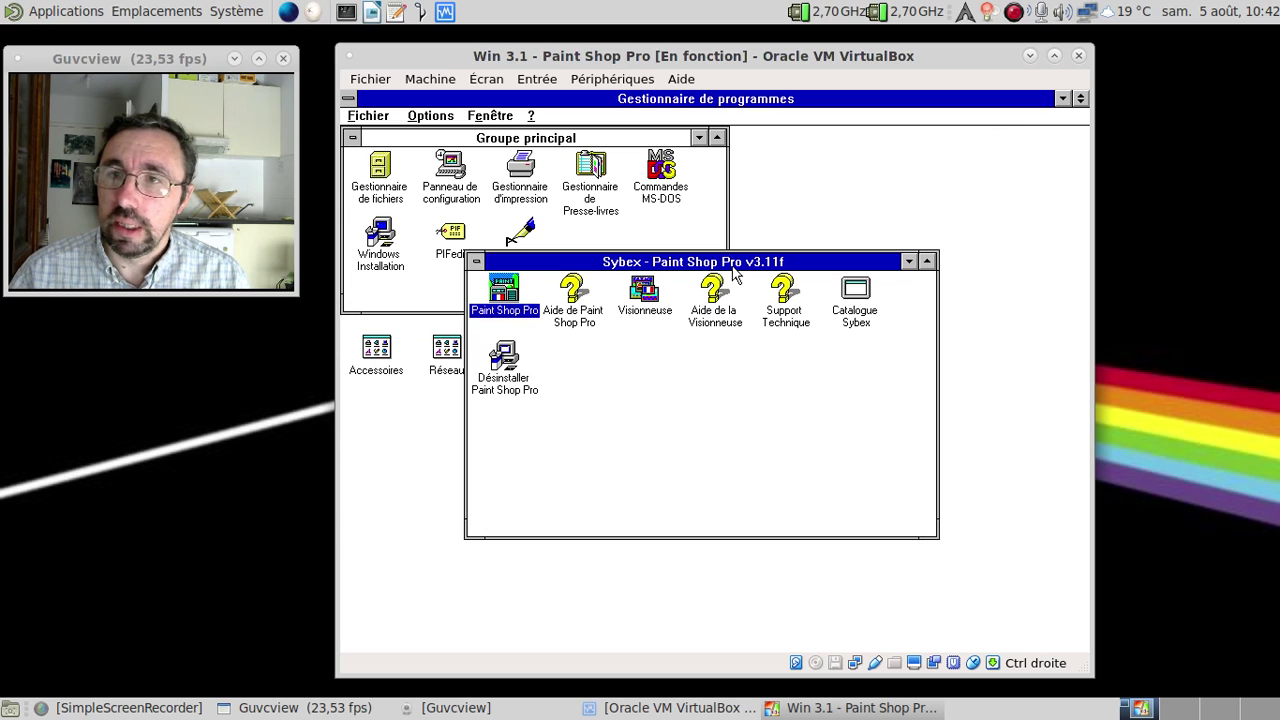
mouse_move(732, 264)
mouse_down()
mouse_move(740, 382)
mouse_move(740, 366)
mouse_up()
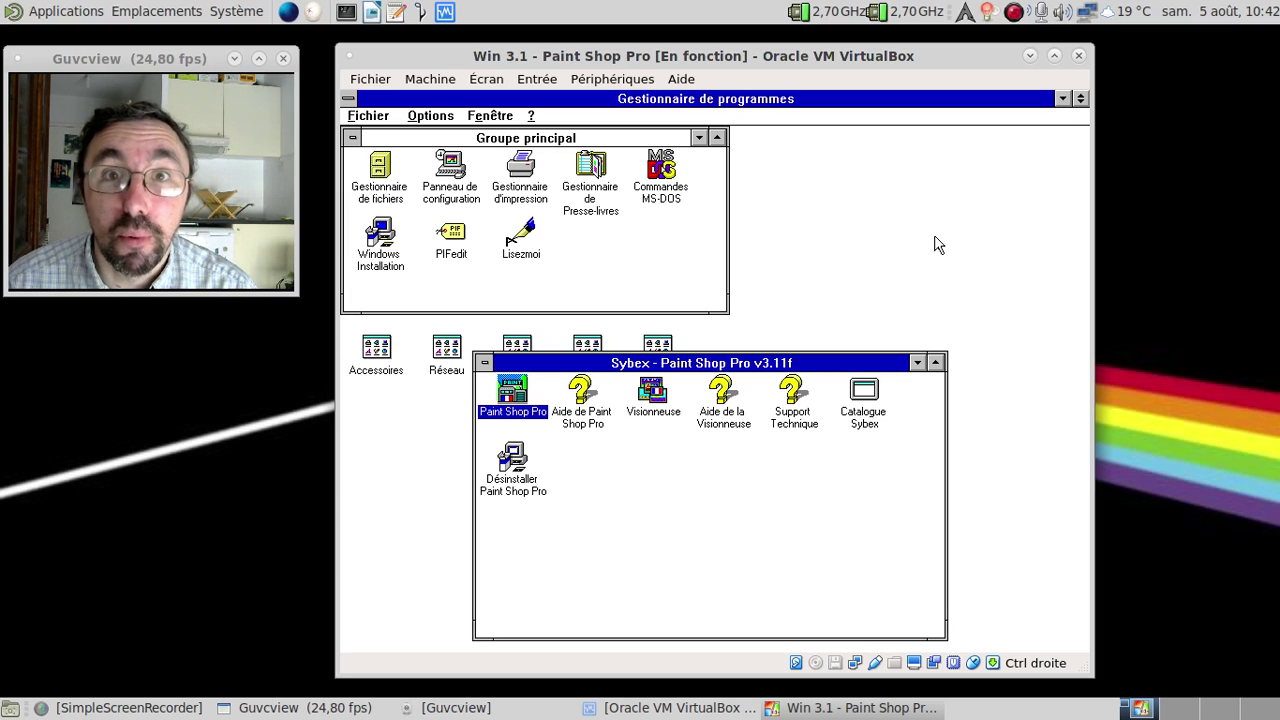
key(Return)
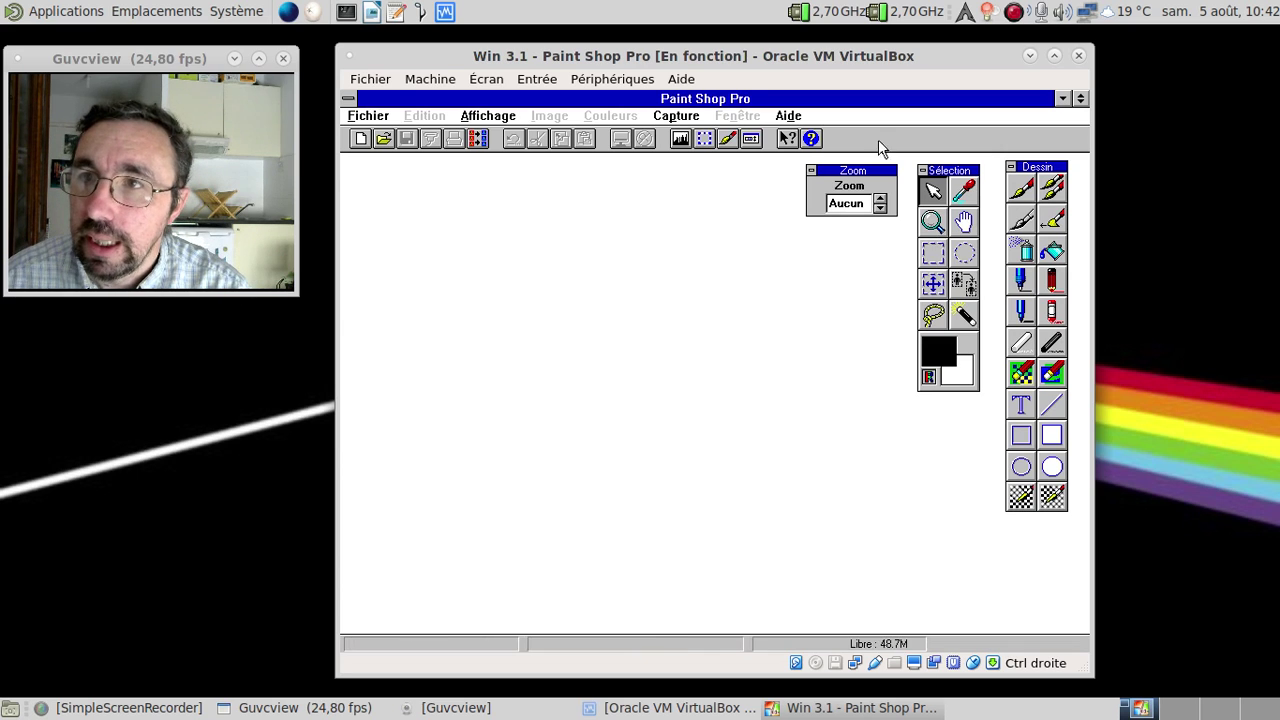
click(800, 118)
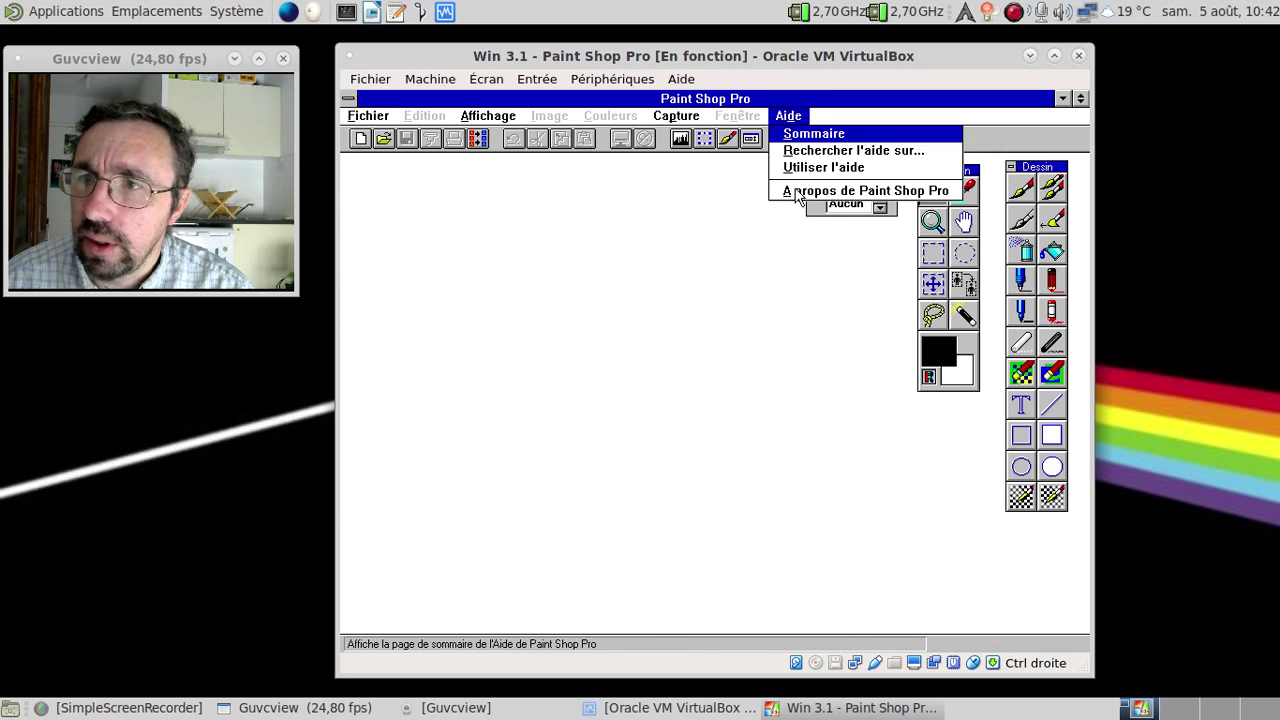
click(799, 193)
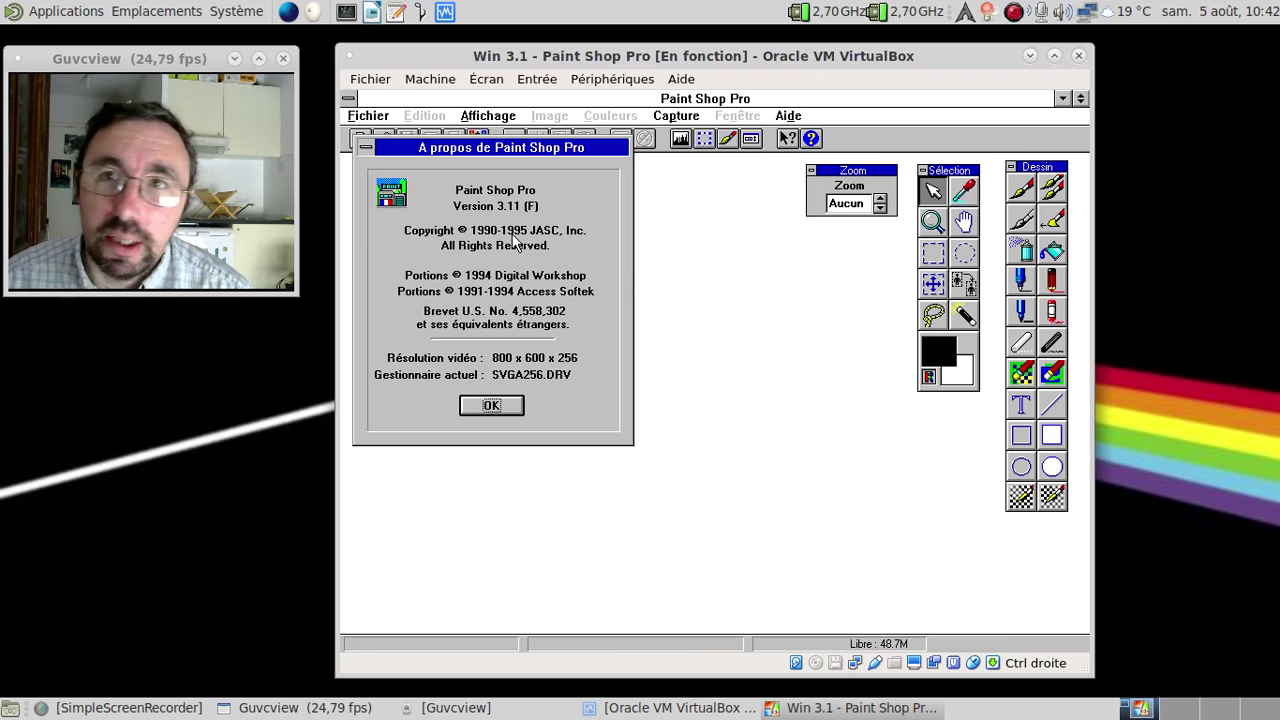
drag(484, 149, 700, 265)
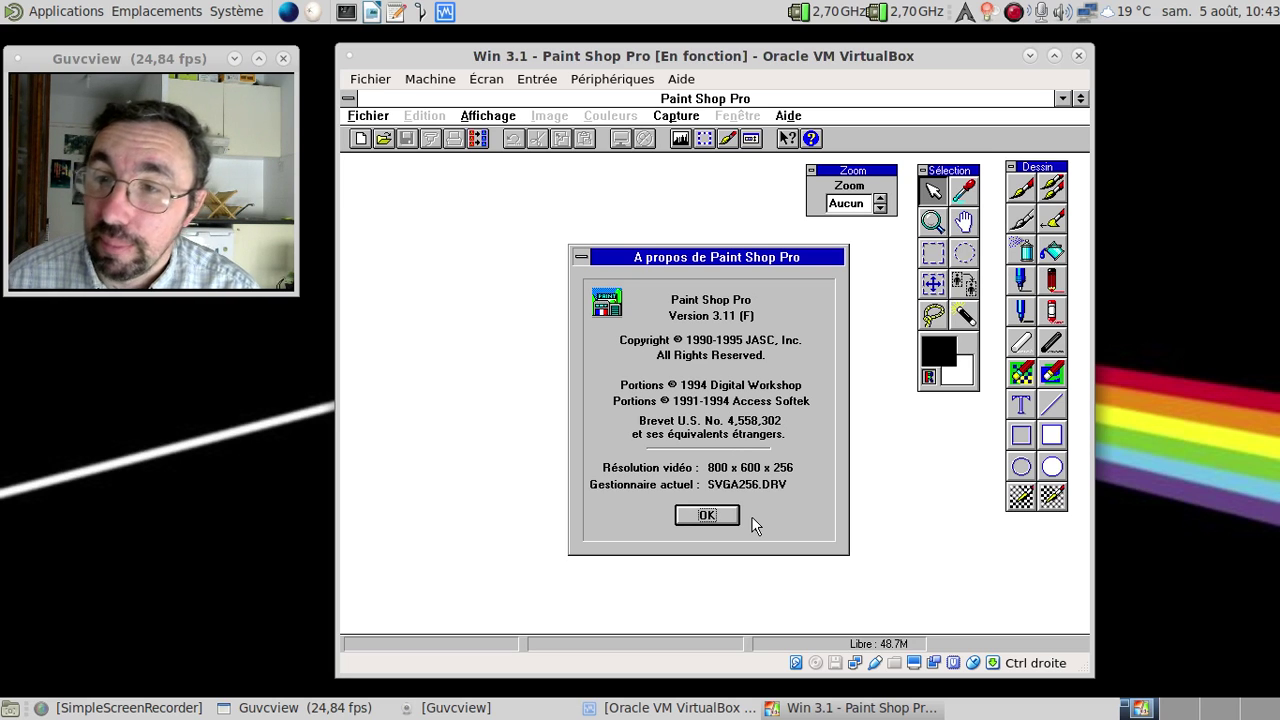
click(707, 515)
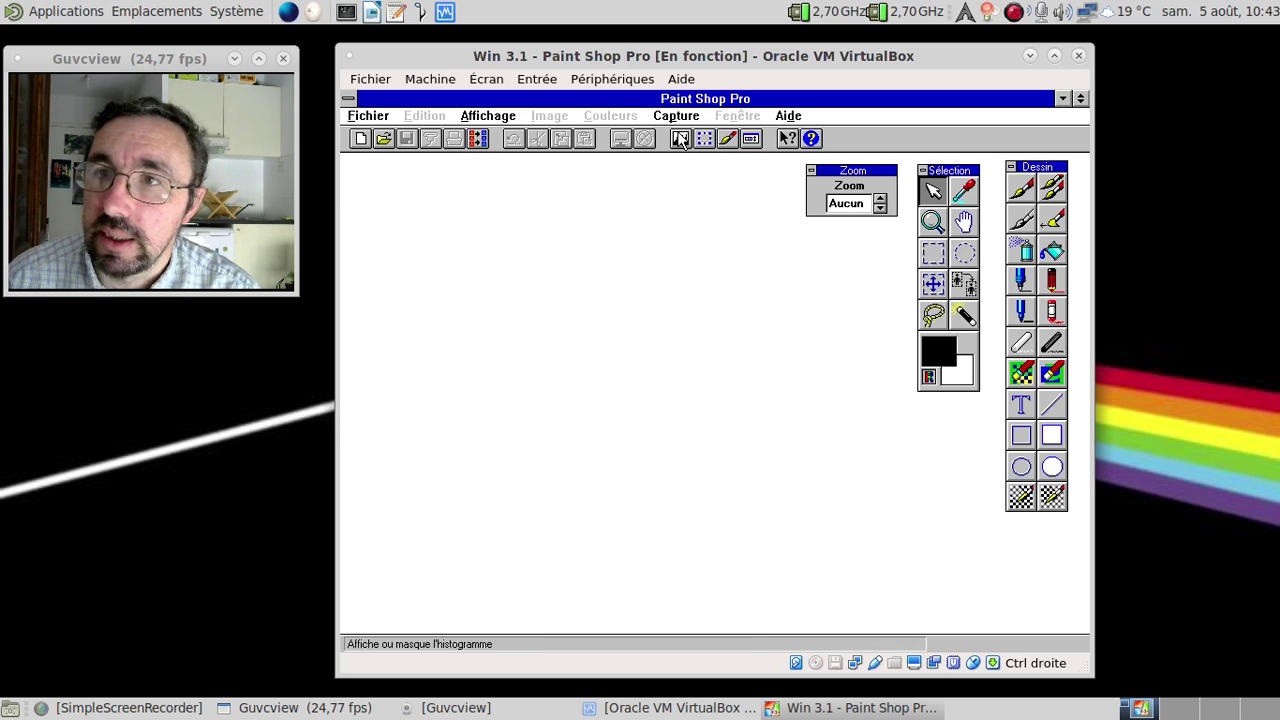
- Browse the File and View menus, showing then closing the histogram
click(362, 117)
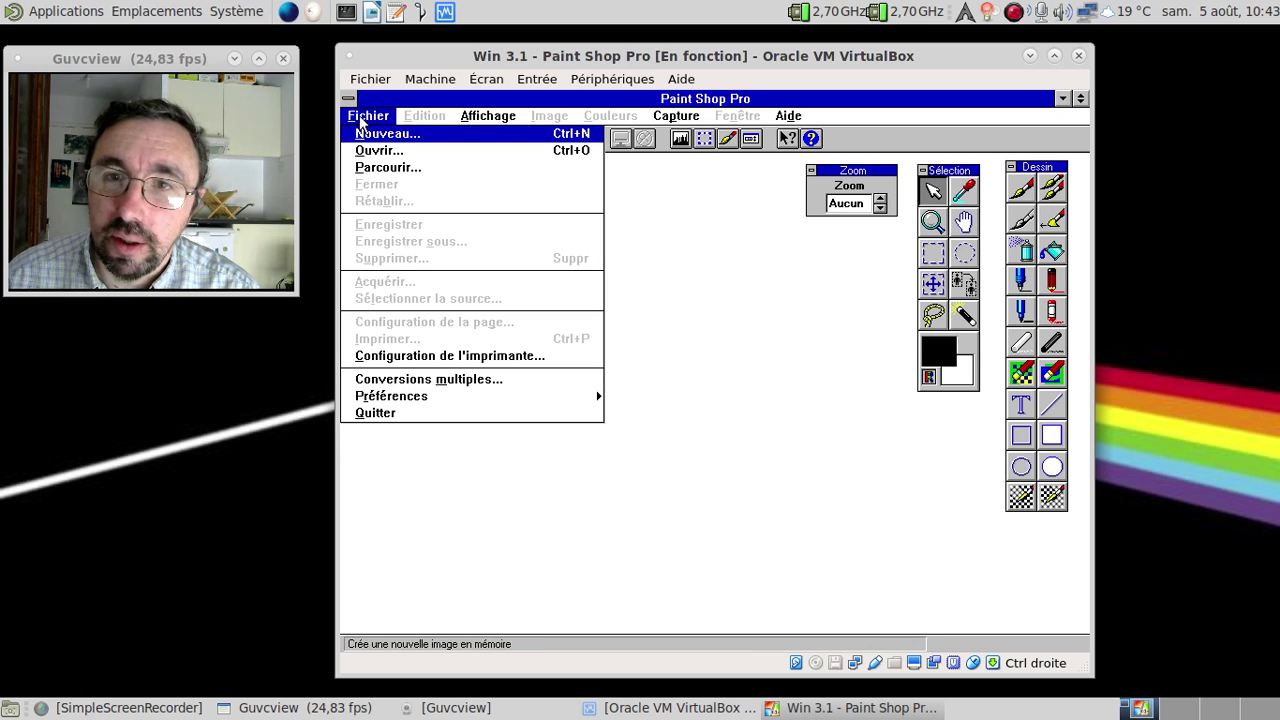
click(501, 118)
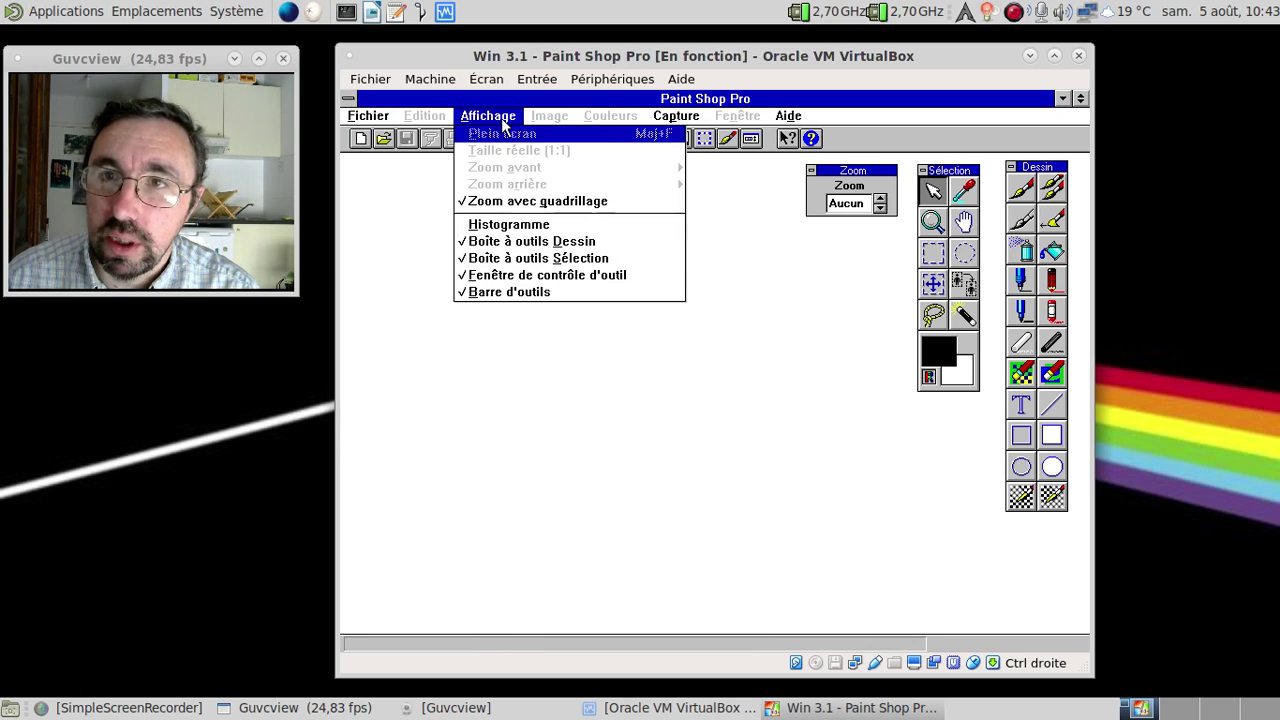
click(520, 225)
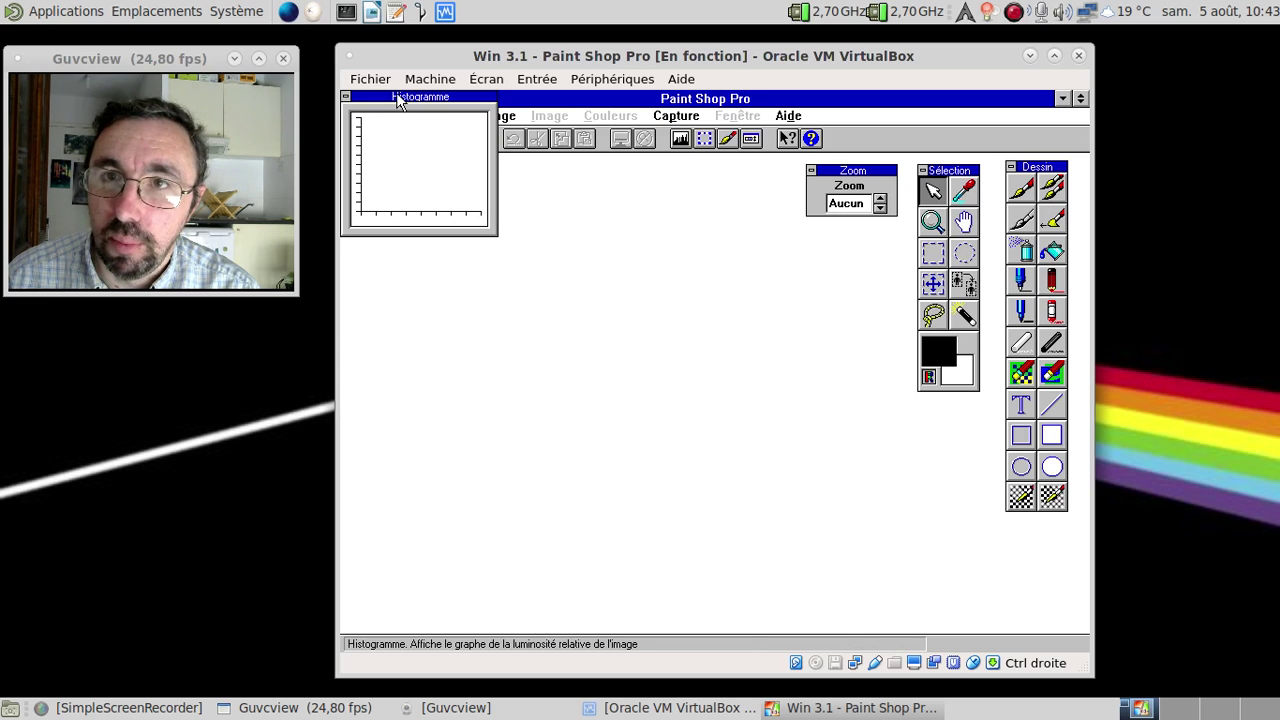
drag(397, 100, 852, 463)
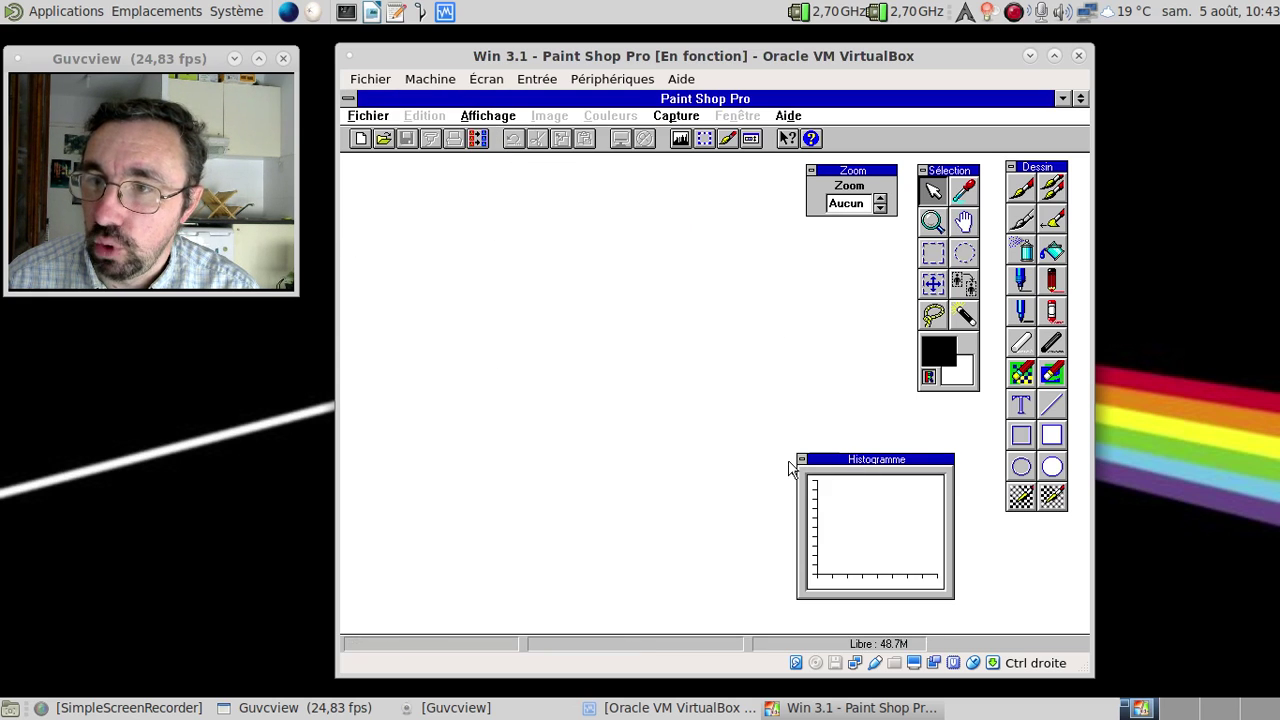
double_click(801, 459)
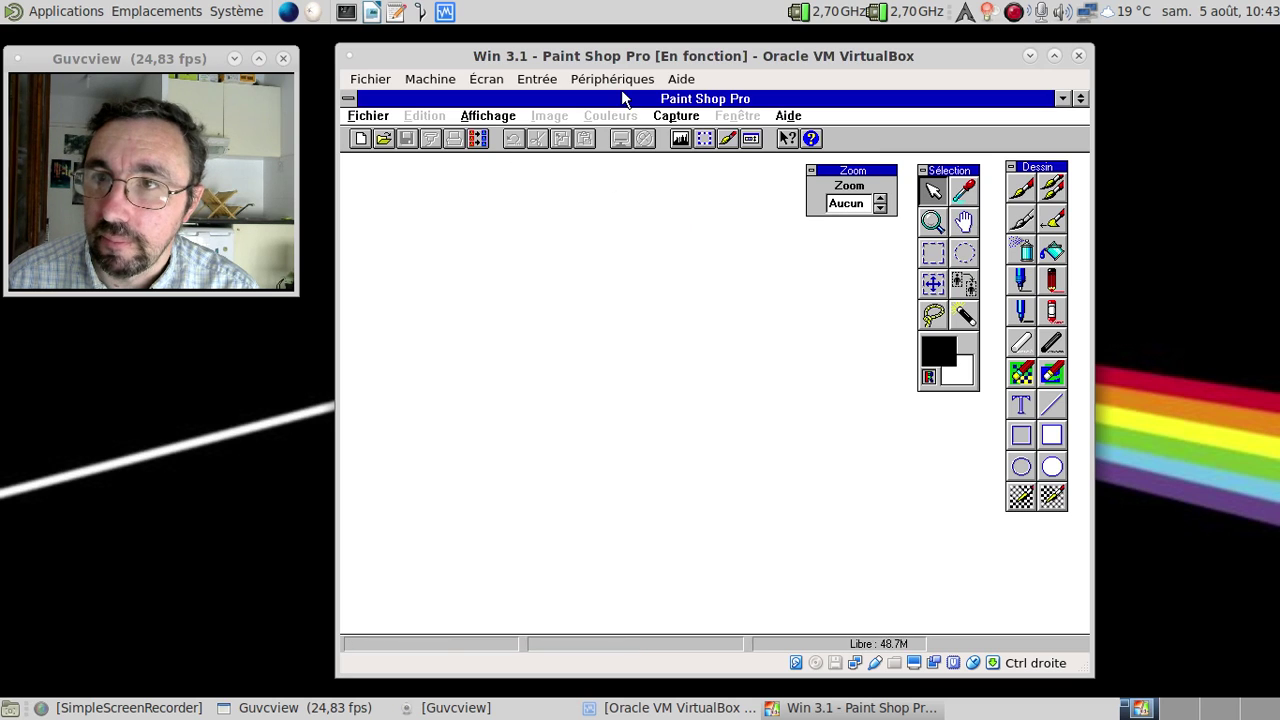
- Look through the Capture and Help menus, then set up a full-screen capture
click(680, 116)
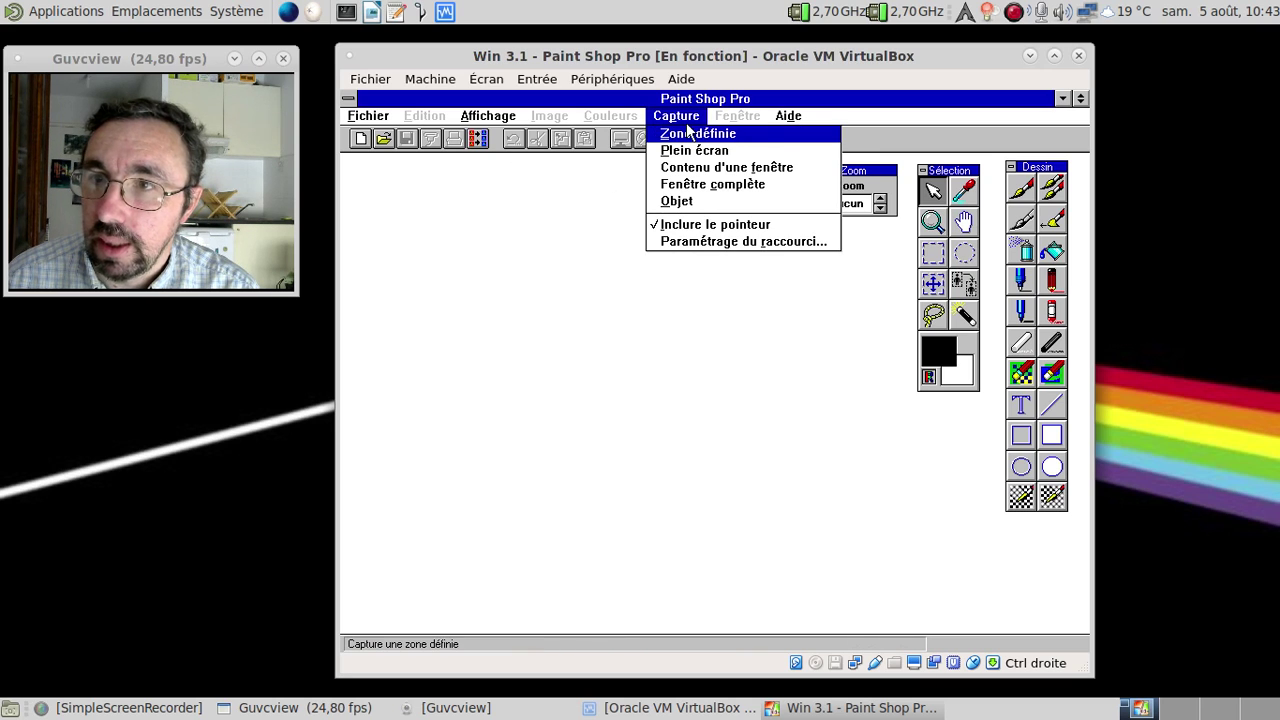
click(806, 118)
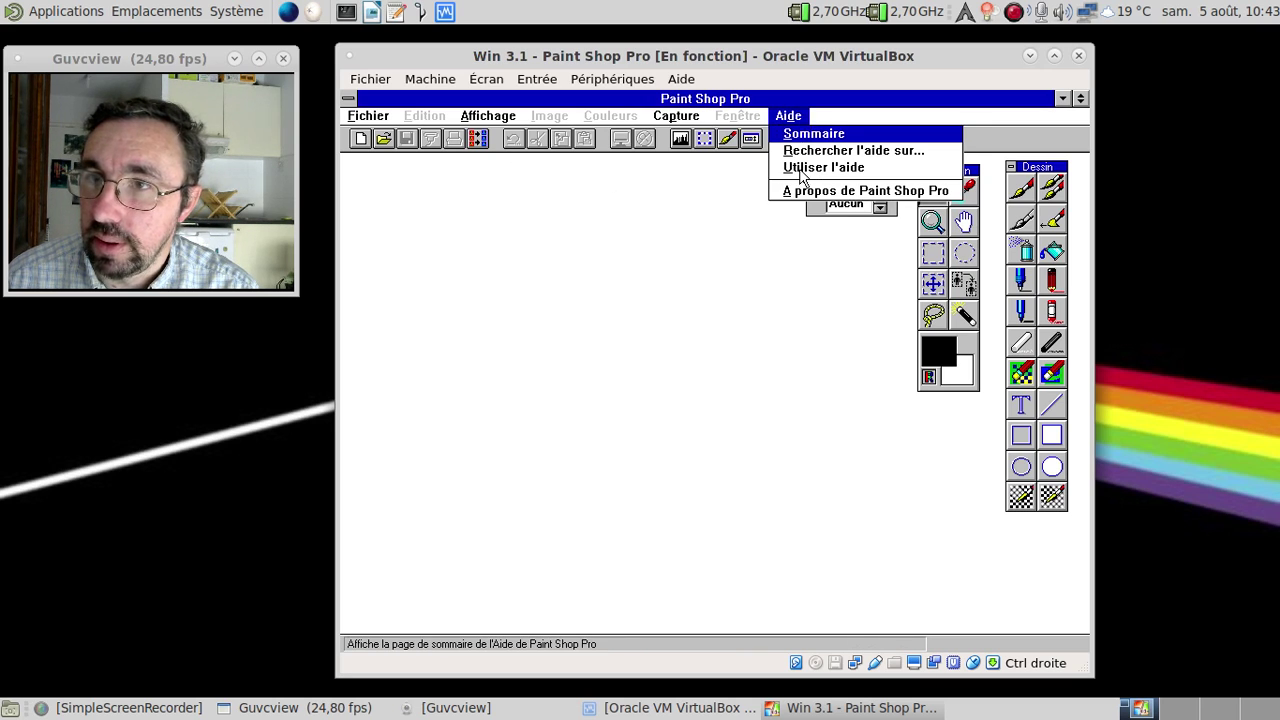
click(488, 120)
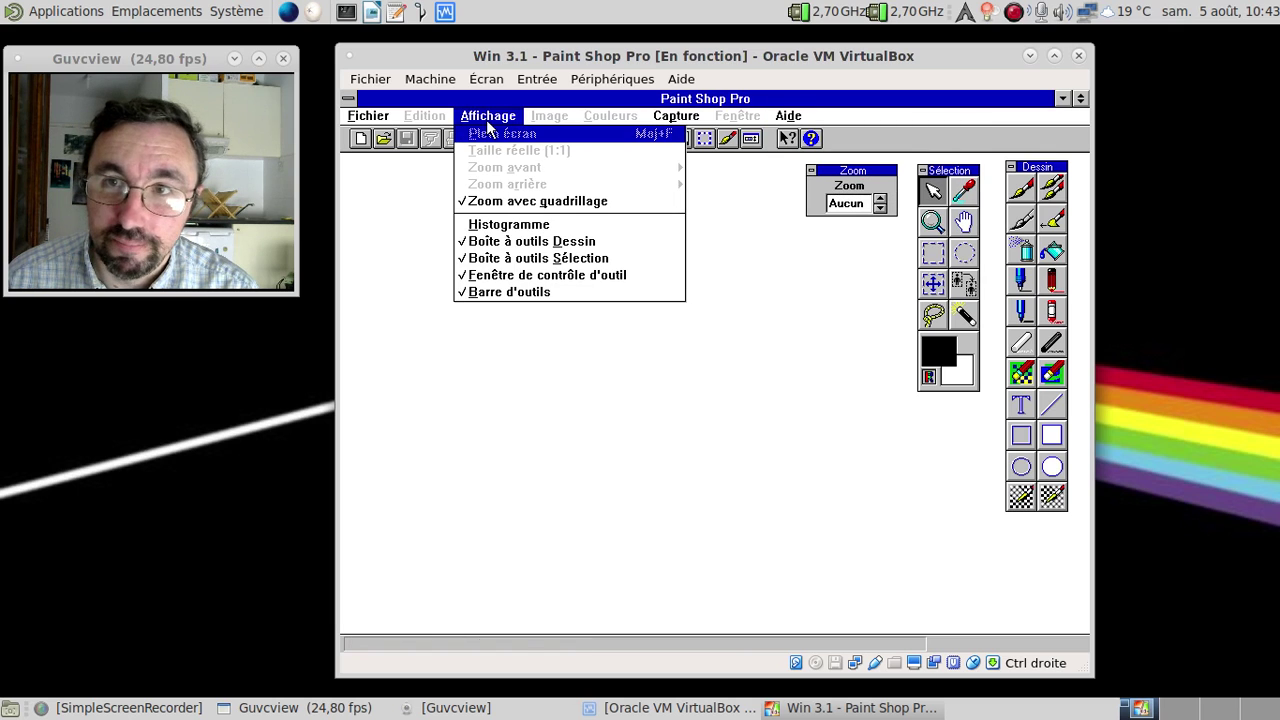
click(488, 122)
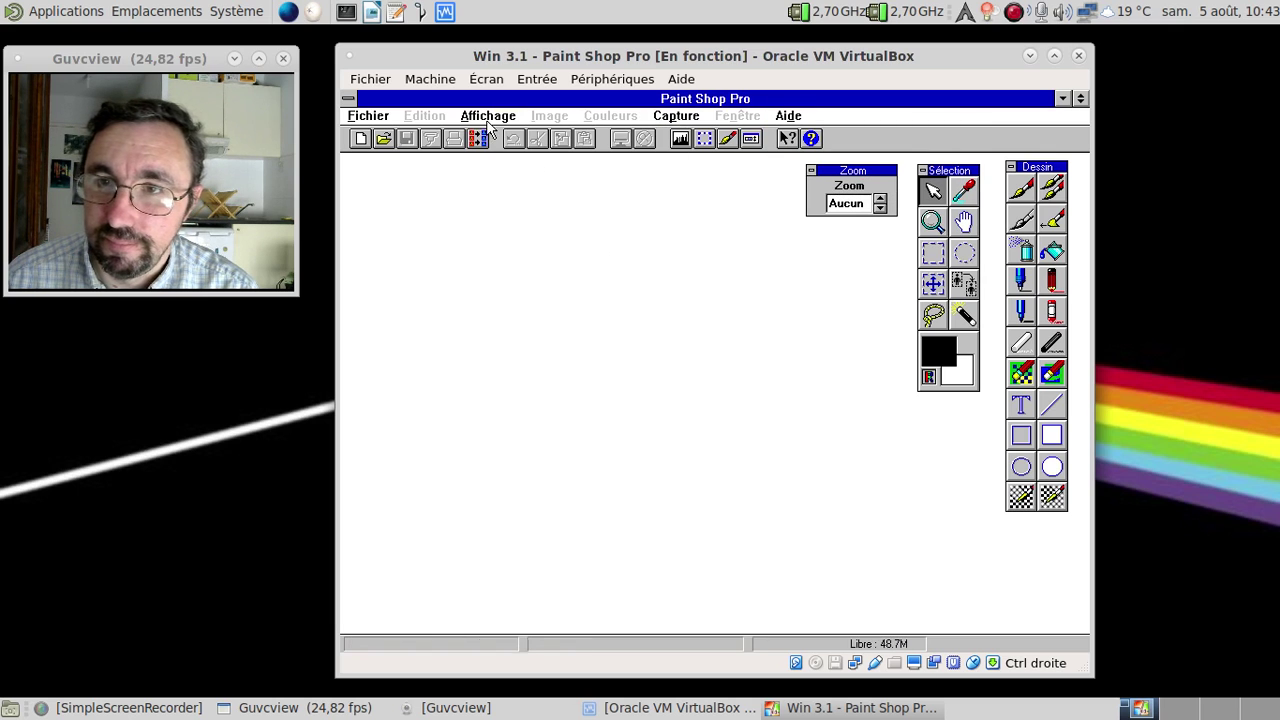
click(675, 117)
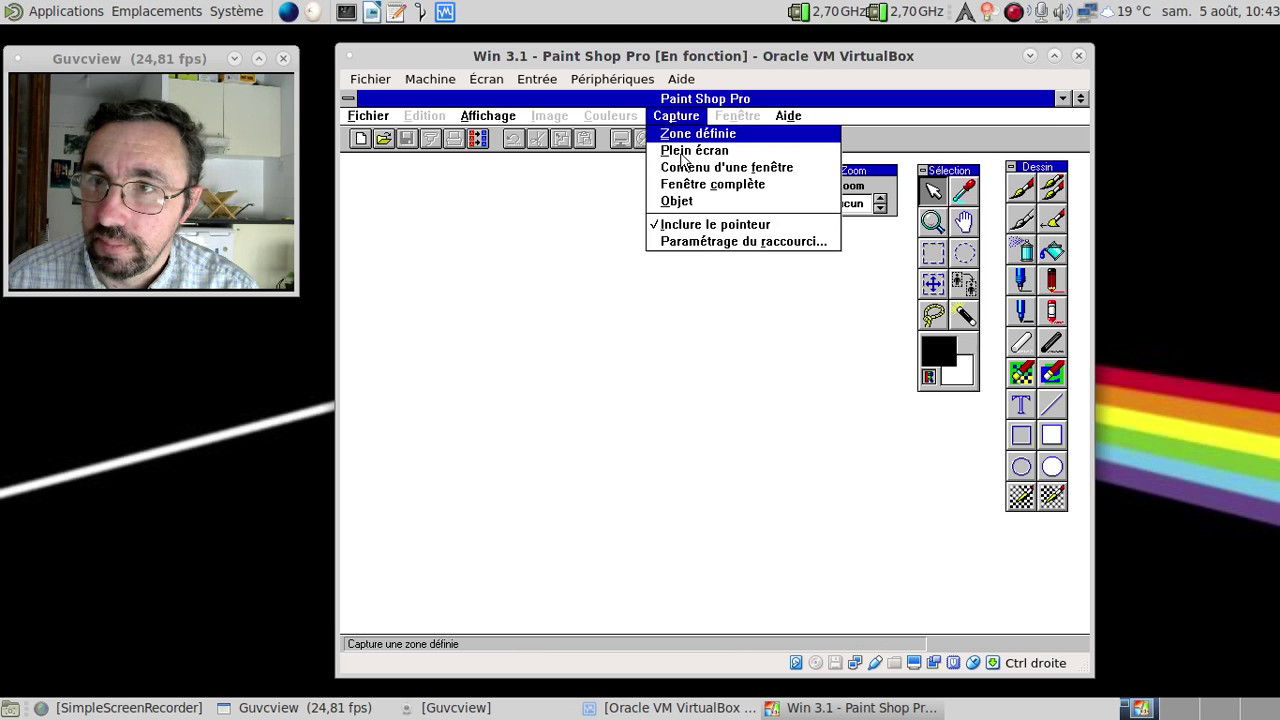
click(681, 156)
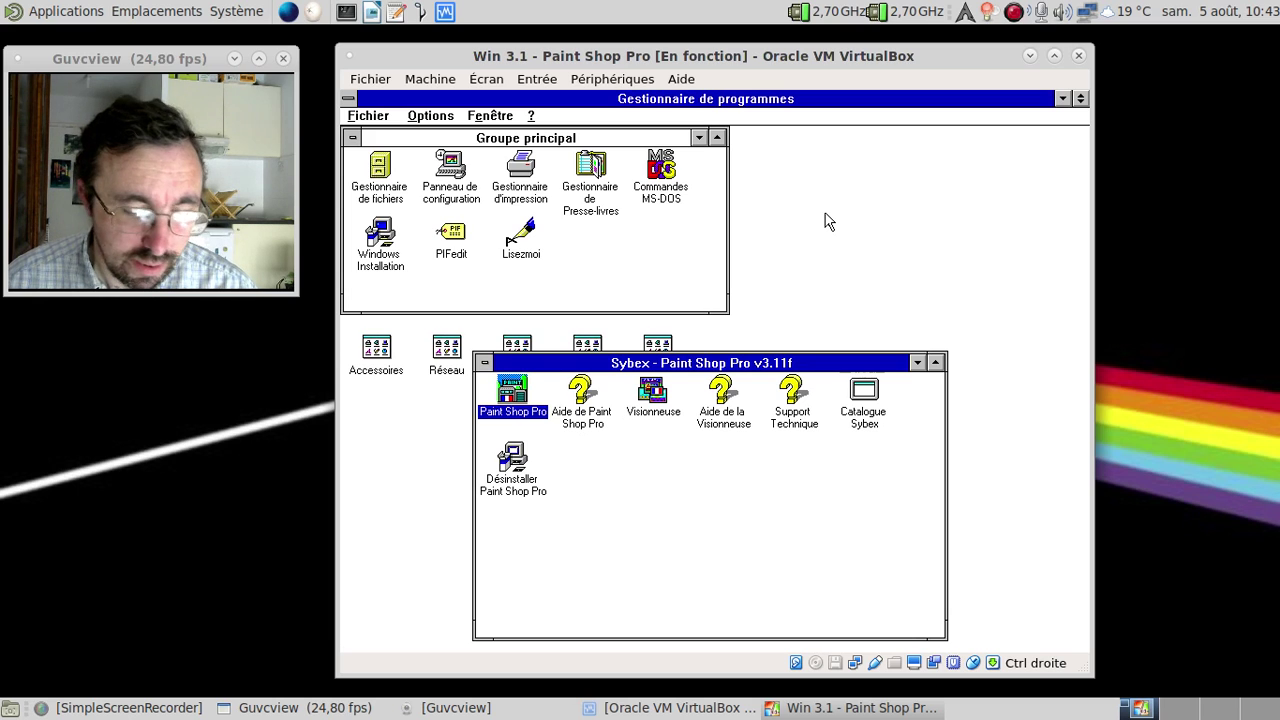
- Capture the full screen and paste it as the new image NEW-1.BMP
right_click(826, 221)
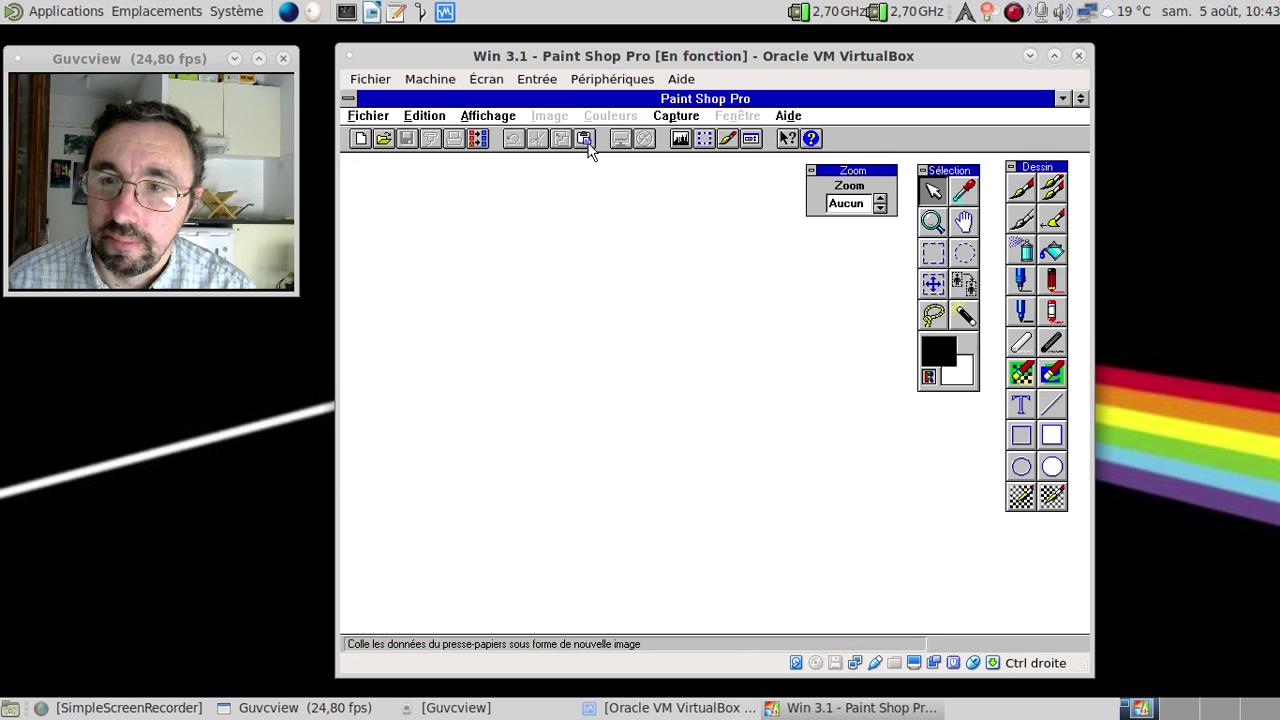
click(586, 142)
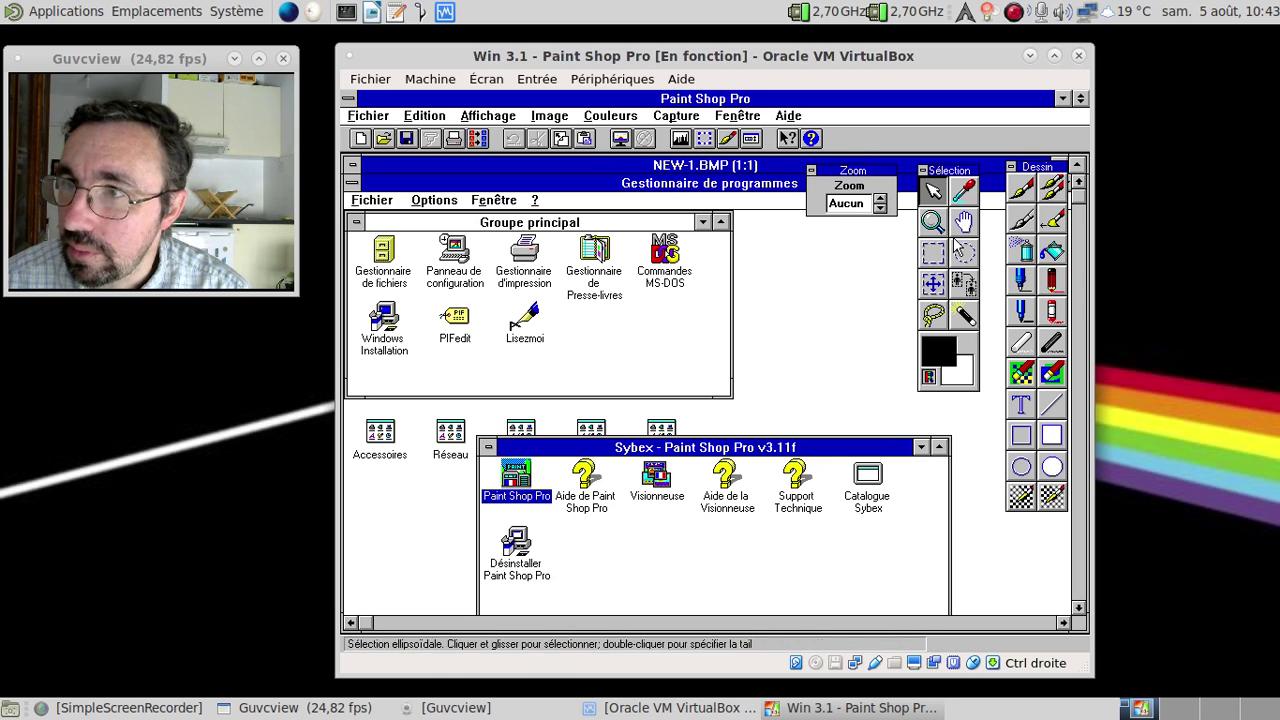
click(546, 118)
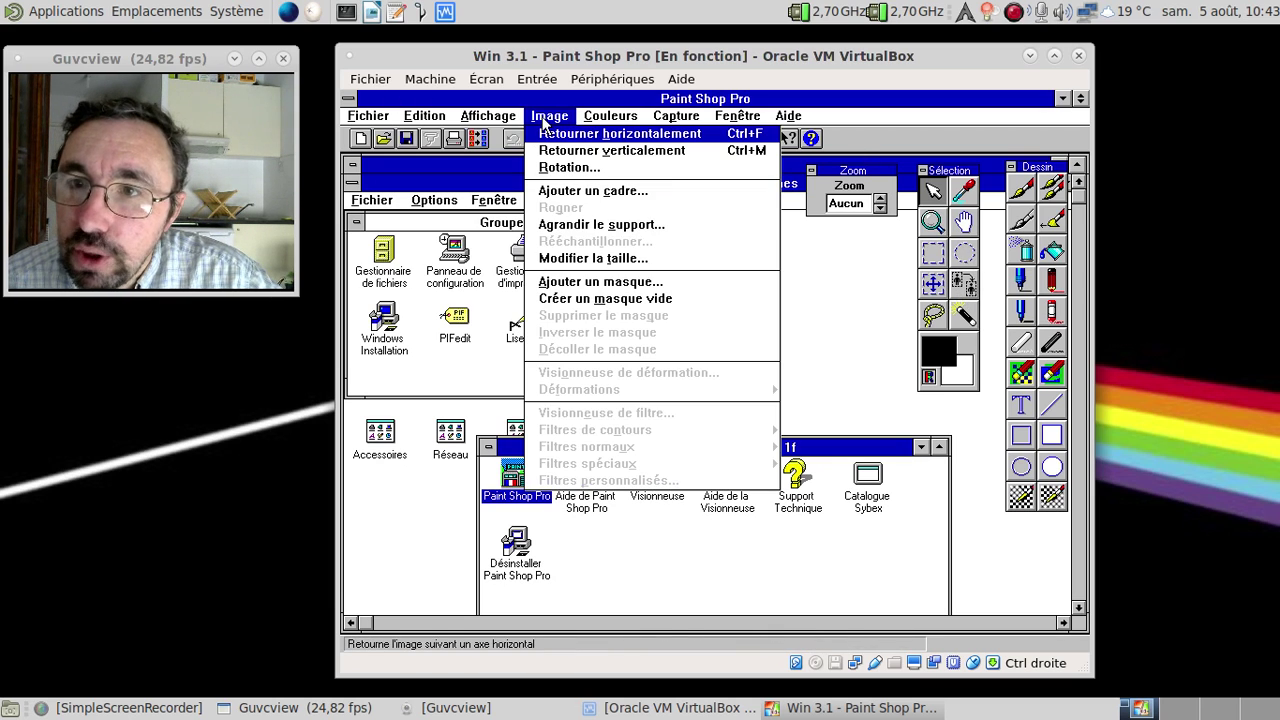
- Convert the captured Program Manager image to greyscale
click(610, 116)
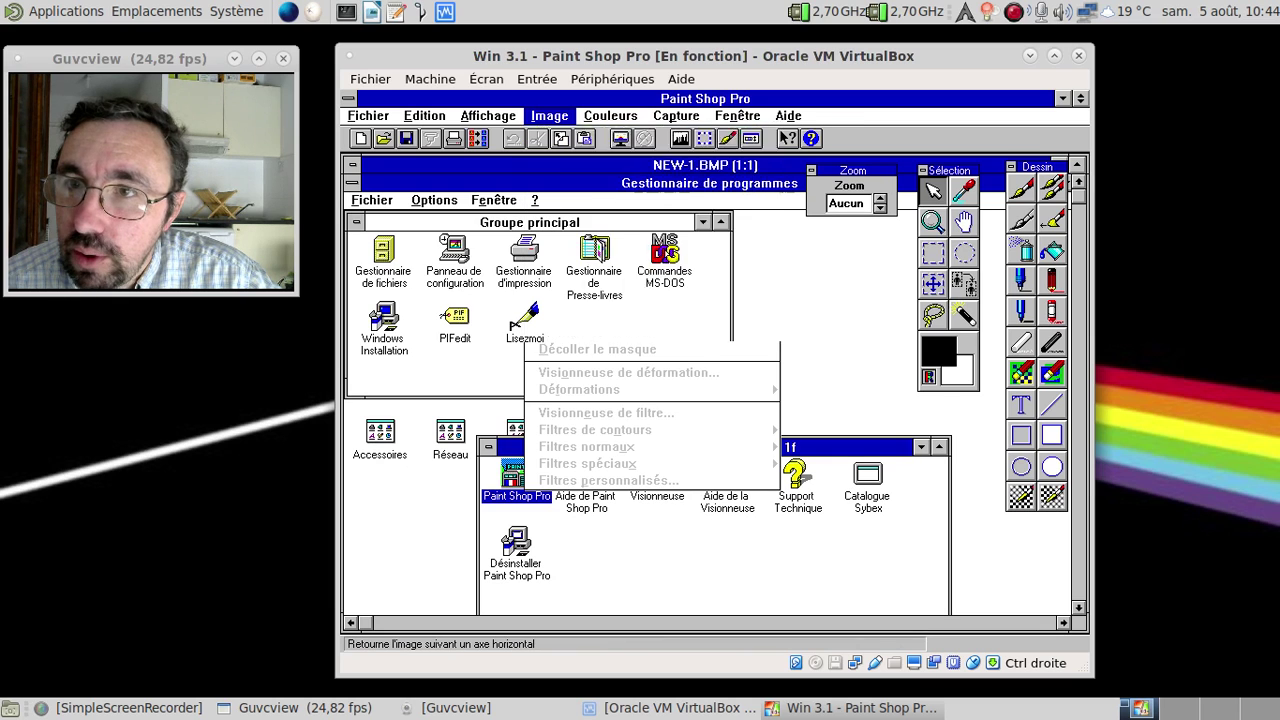
click(624, 168)
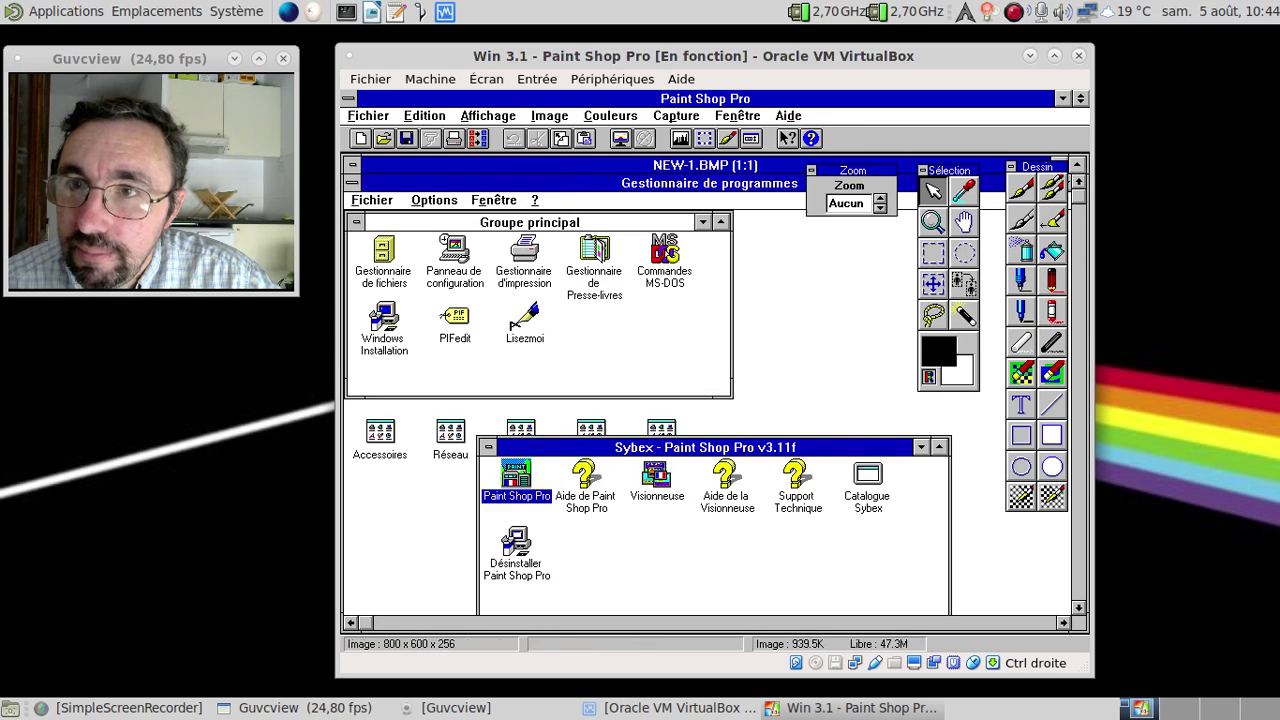
click(613, 118)
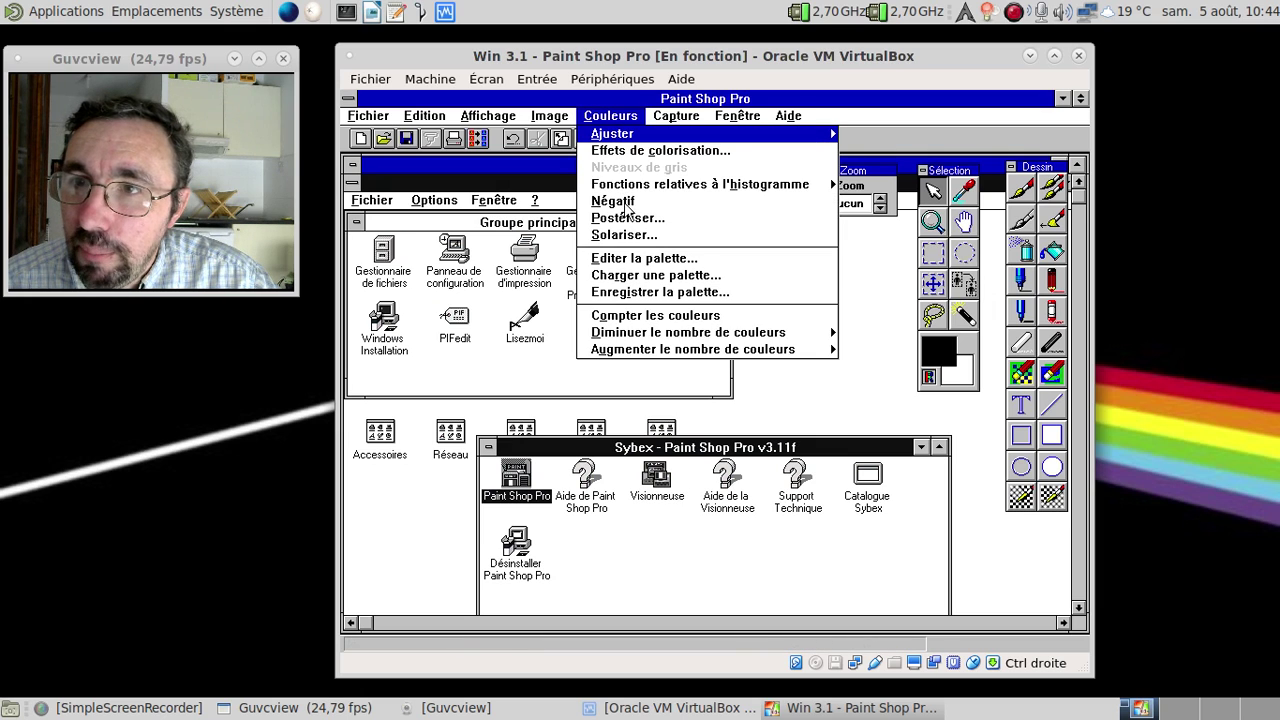
- Try a posterize effect on the screenshot, then undo it
click(628, 218)
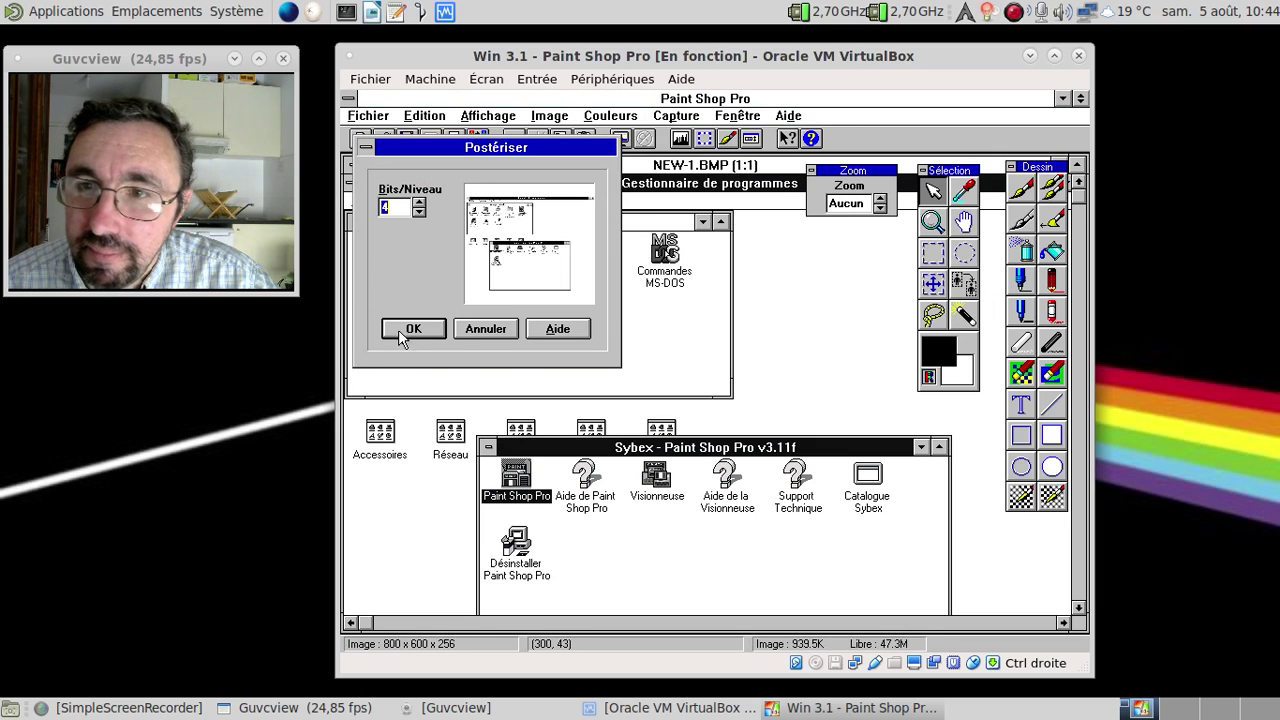
click(400, 333)
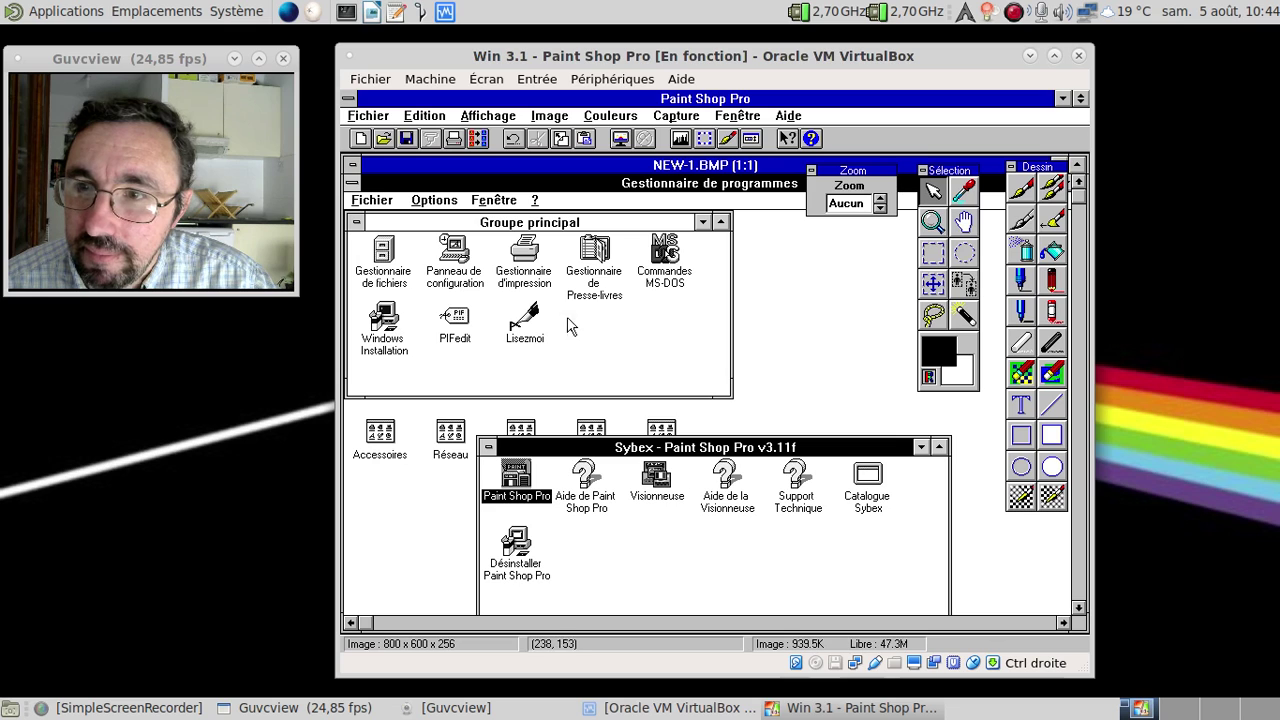
click(425, 116)
click(428, 135)
- Invert the screenshot colours to a negative
click(625, 116)
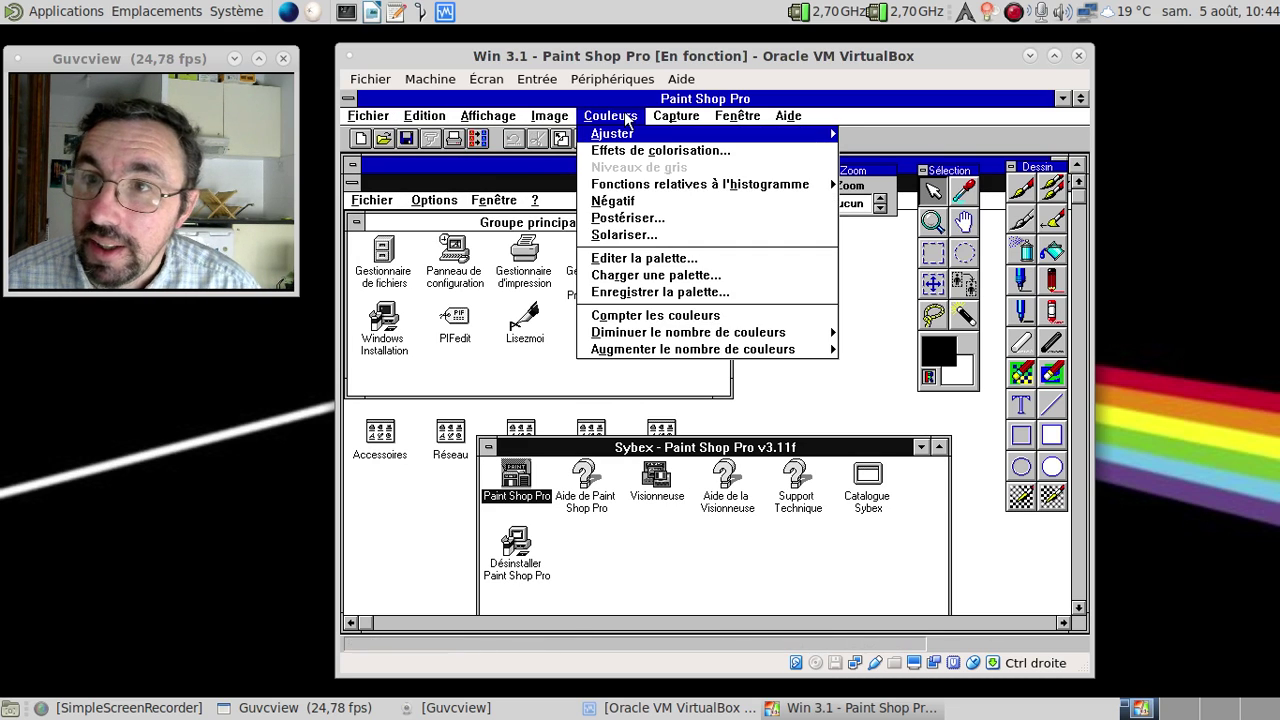
click(623, 202)
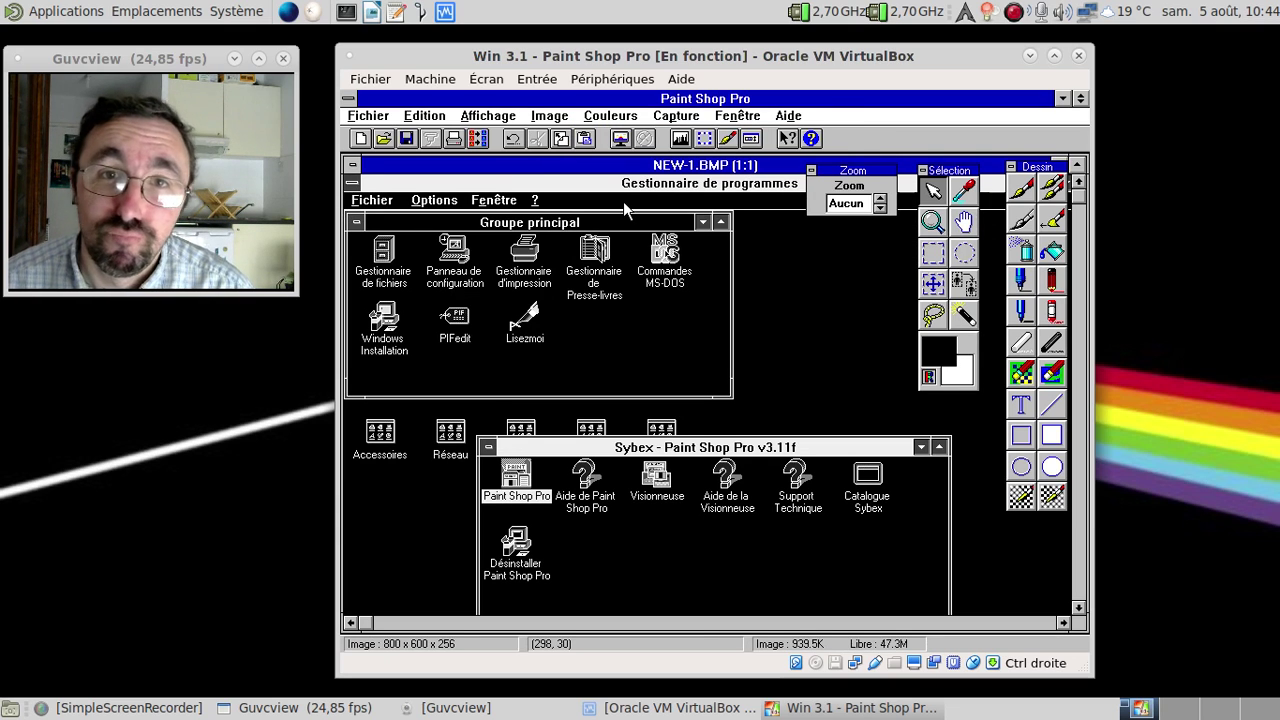
click(680, 117)
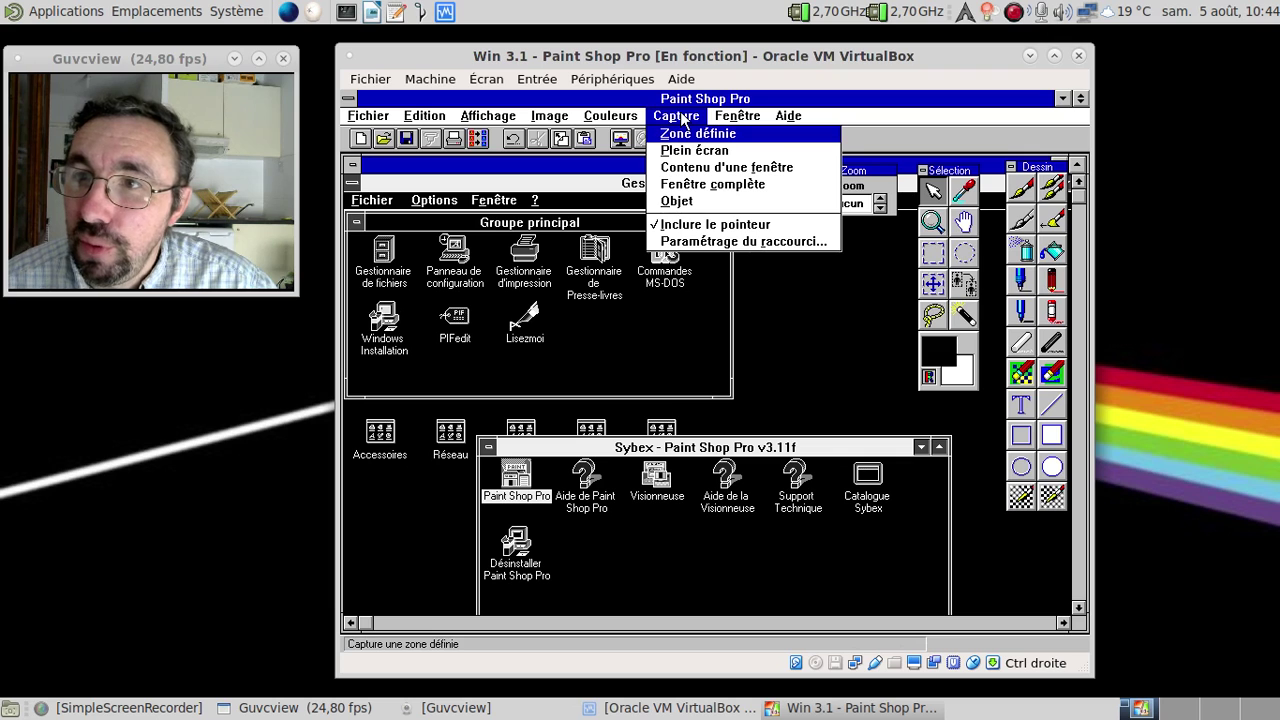
- Colorise the image with hue 9 and saturation 139
click(613, 121)
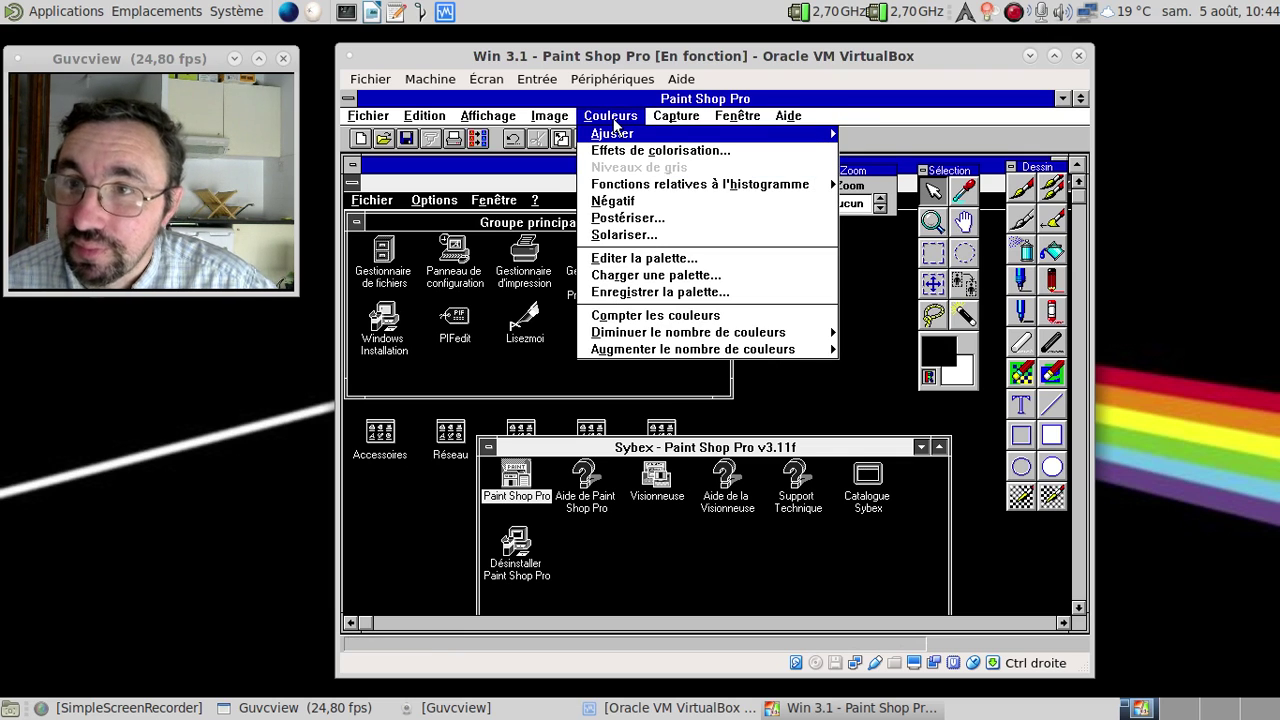
click(636, 152)
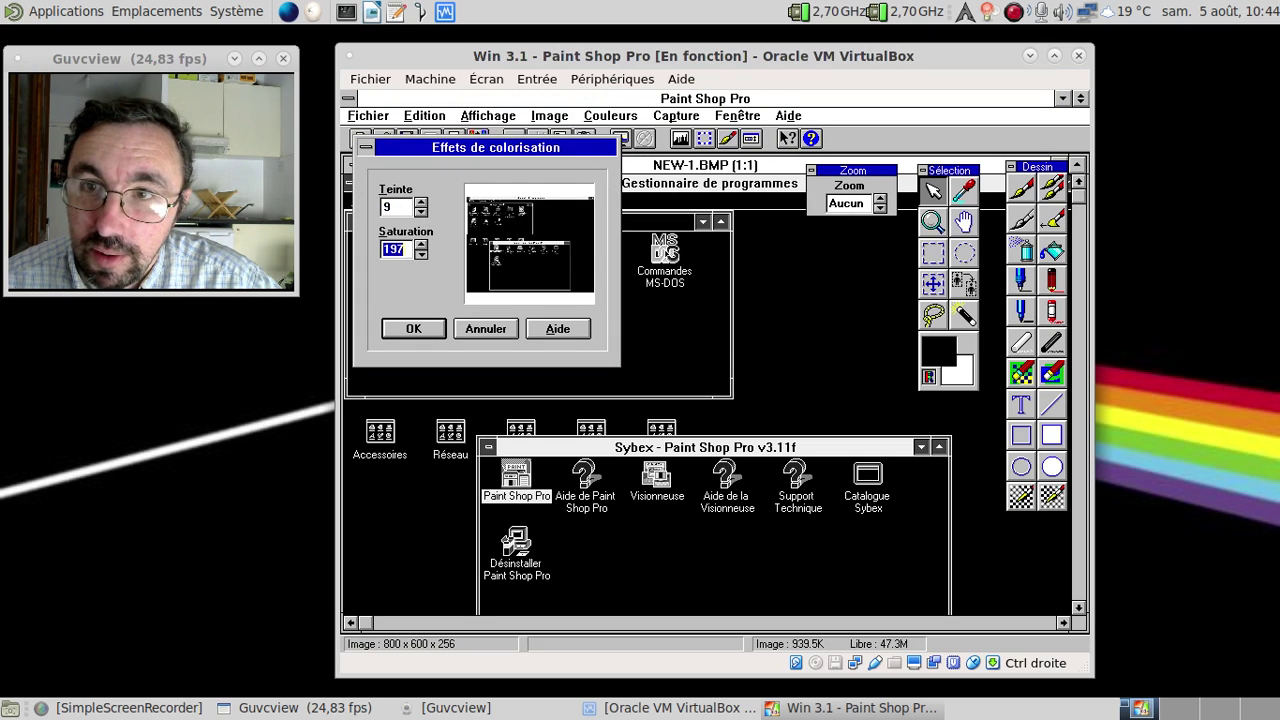
click(416, 254)
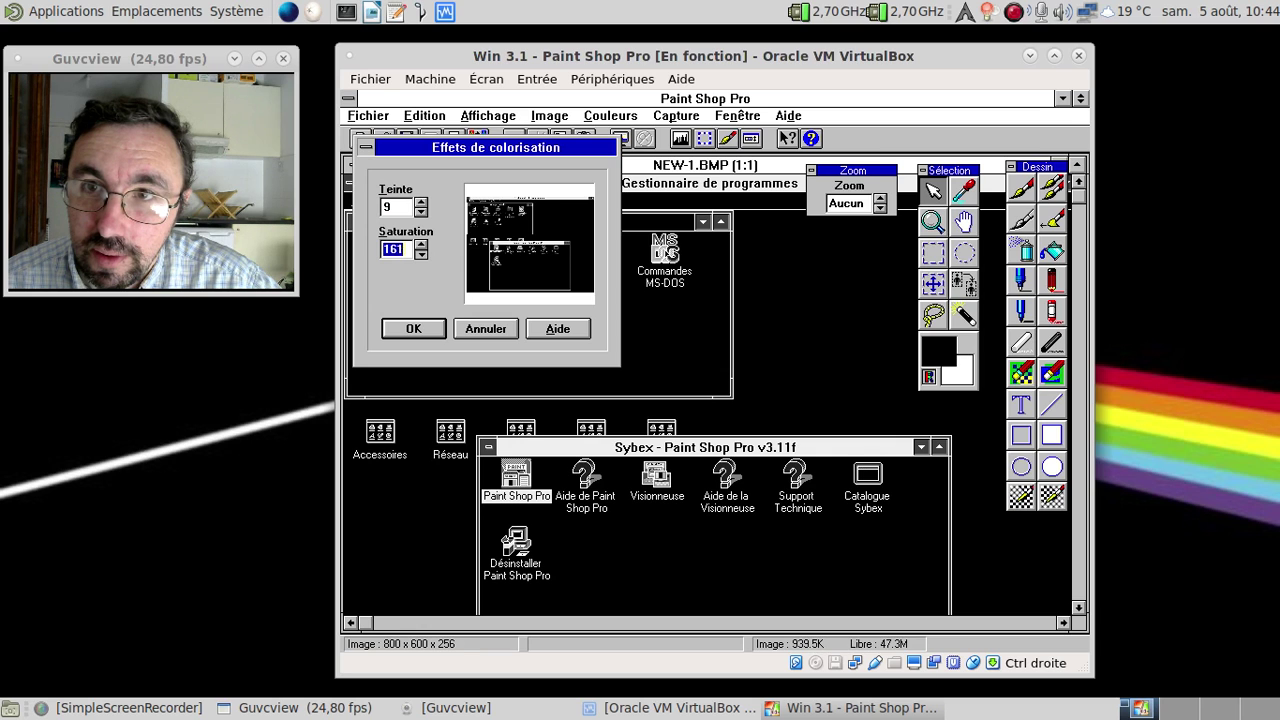
click(420, 331)
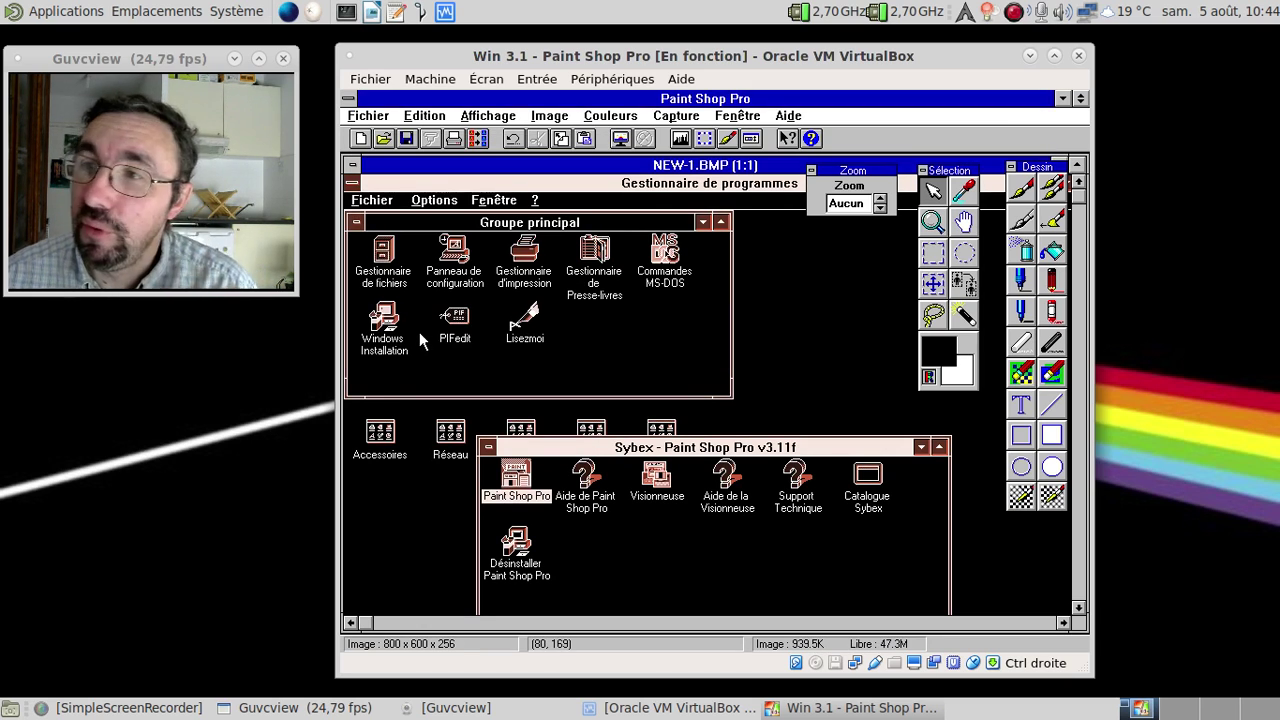
- Set the foreground colour to salmon (index 143) and draw a marker scribble right of Groupe principal
click(1020, 251)
click(677, 295)
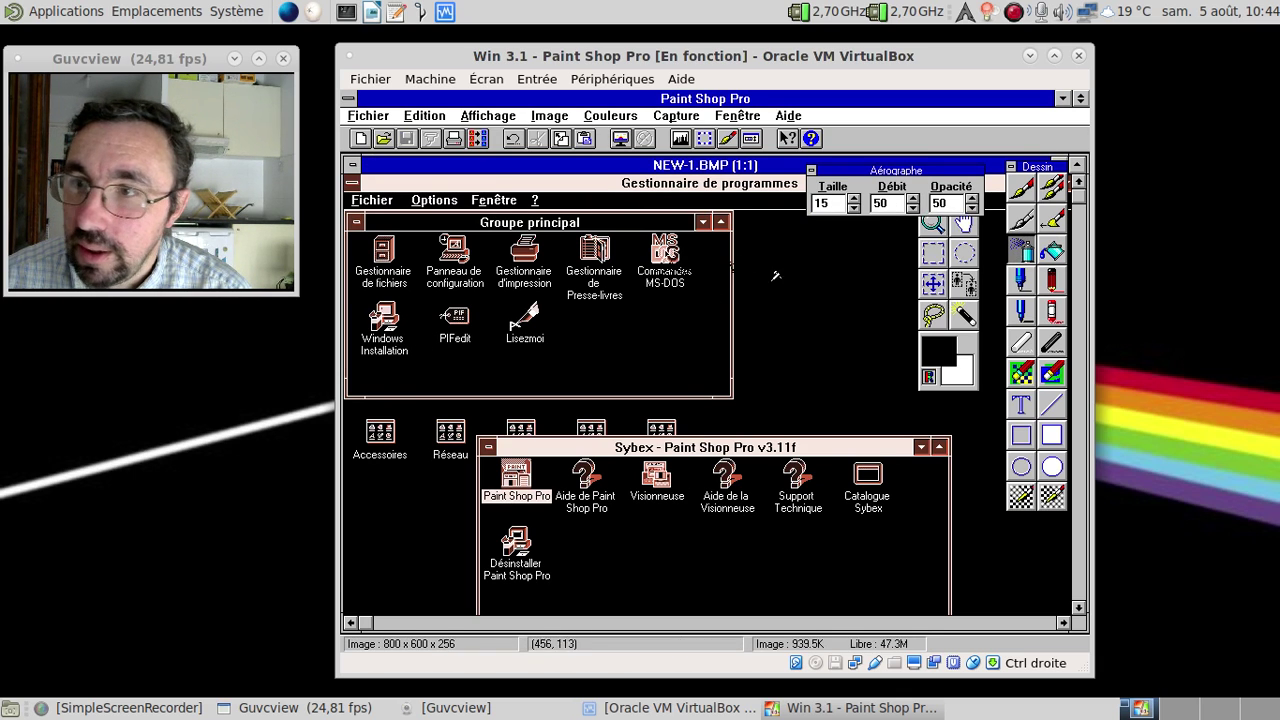
click(1024, 305)
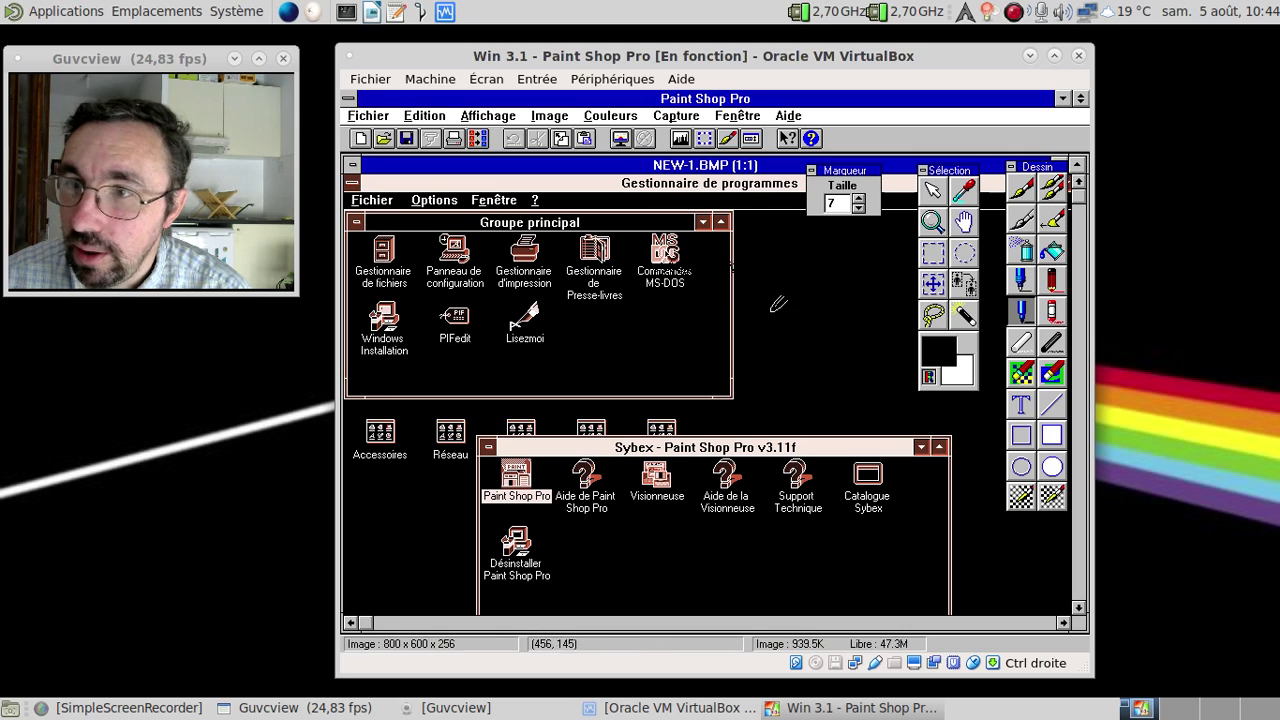
double_click(938, 354)
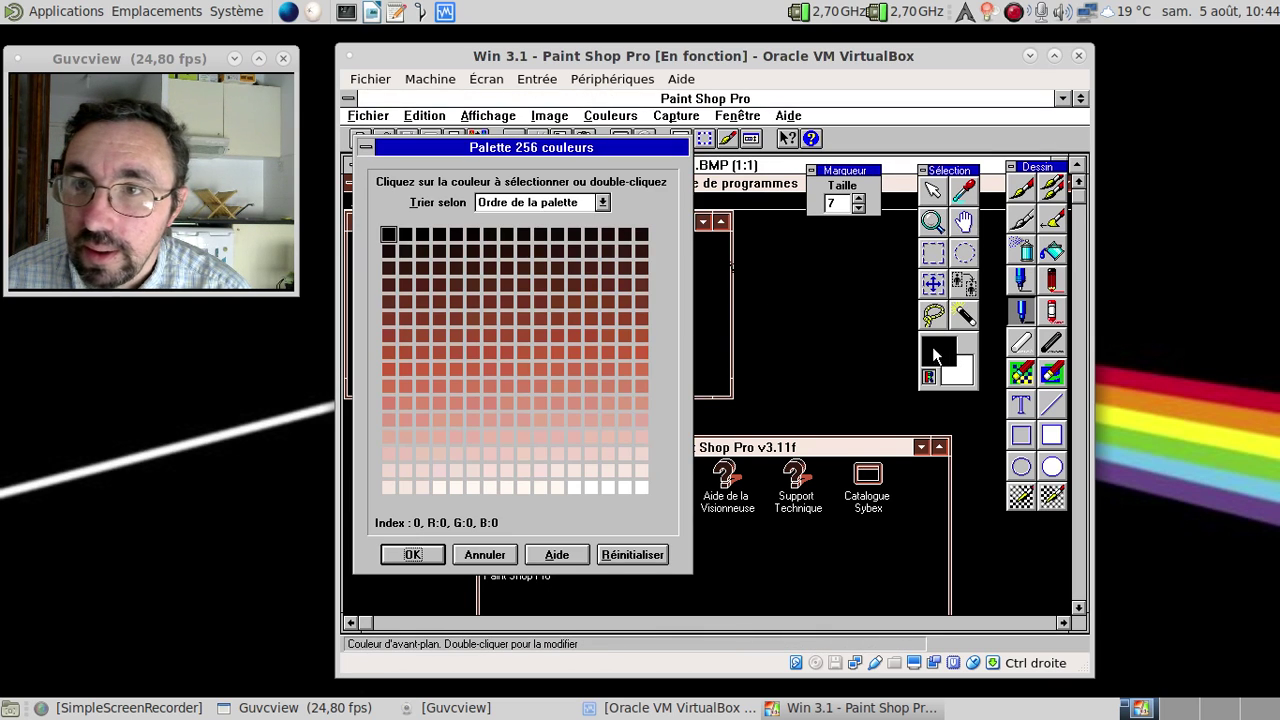
click(641, 369)
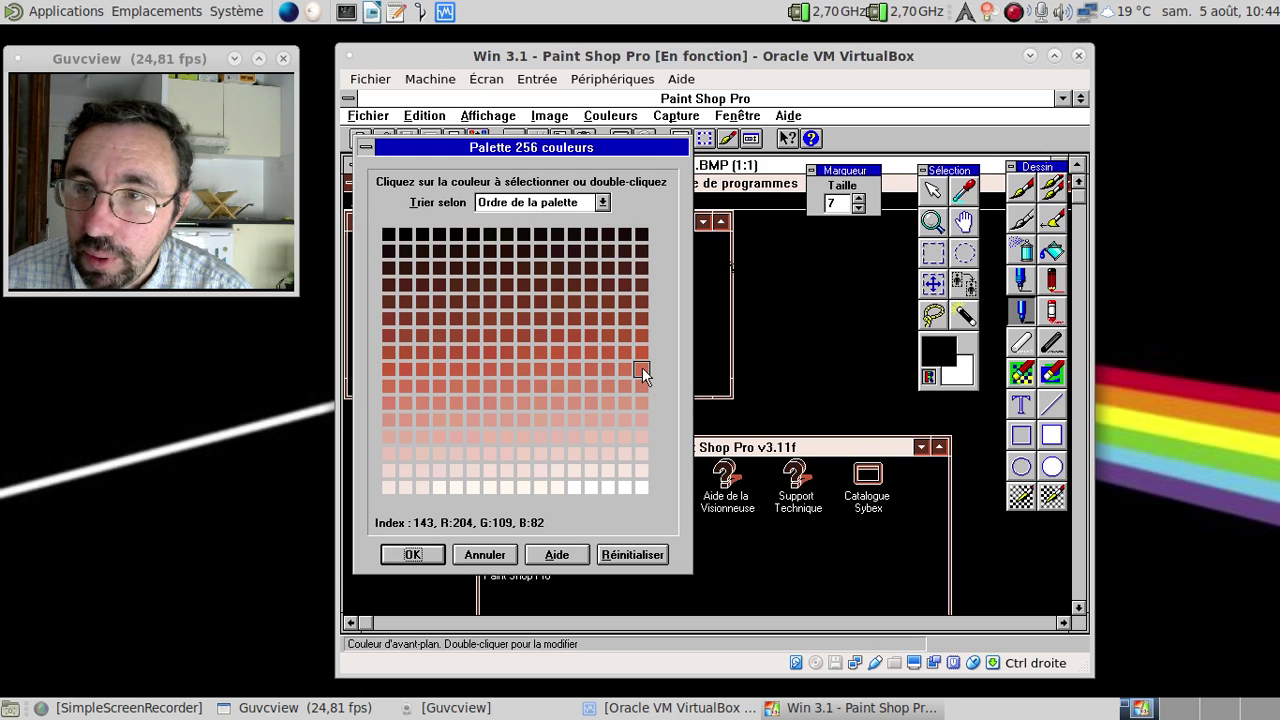
click(412, 554)
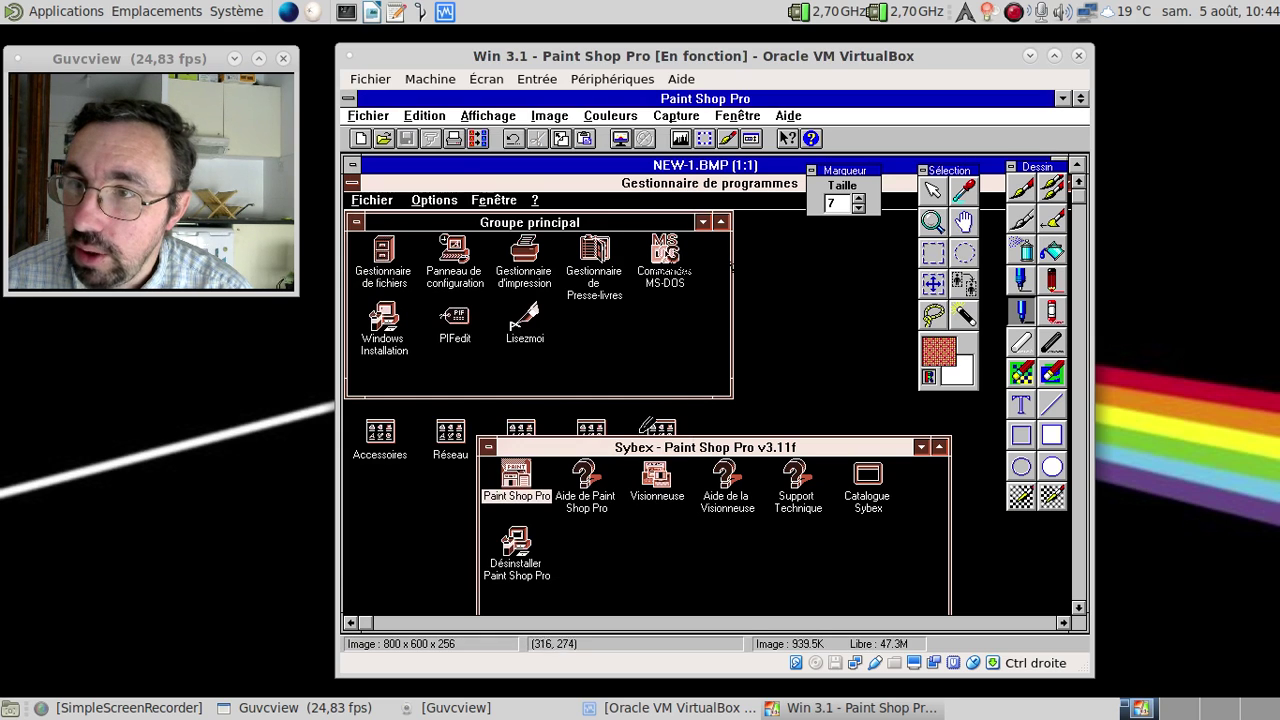
mouse_move(769, 296)
mouse_down()
mouse_move(847, 300)
mouse_move(776, 360)
mouse_move(790, 383)
mouse_move(810, 363)
mouse_up()
- Draw a chalk scribble beside it and fill the Groupe principal window with salmon
click(1022, 373)
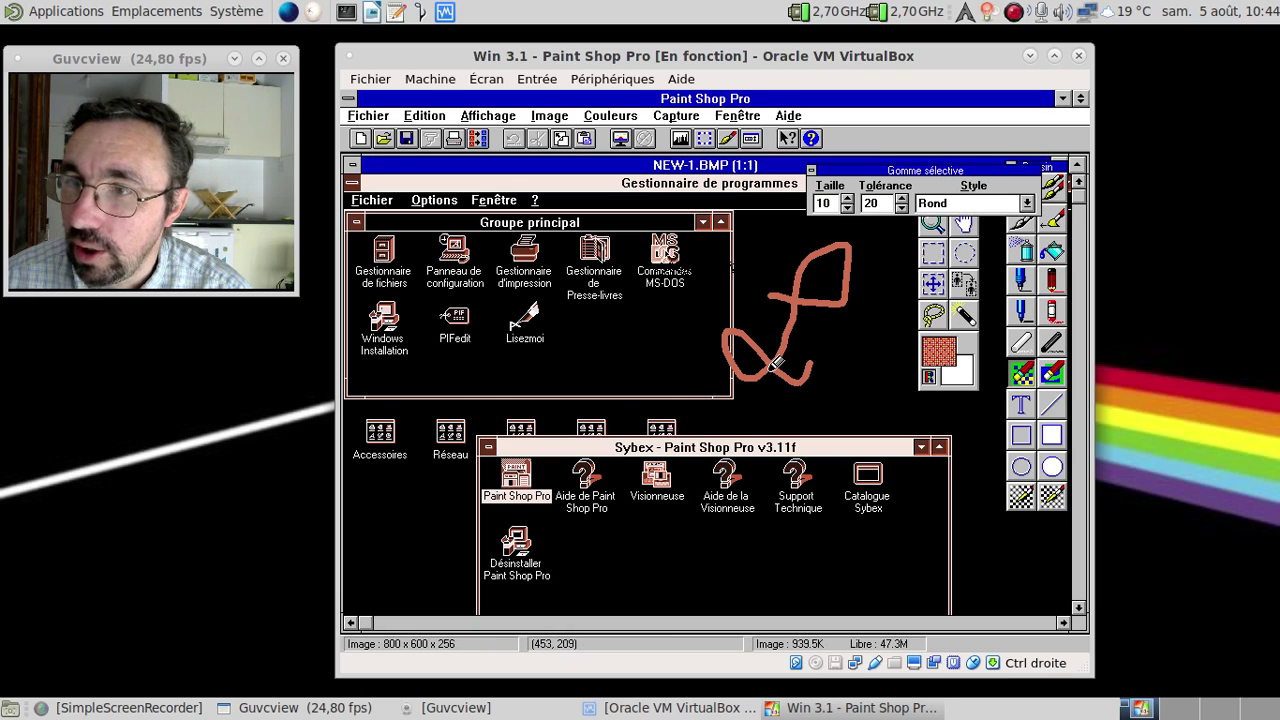
click(1052, 373)
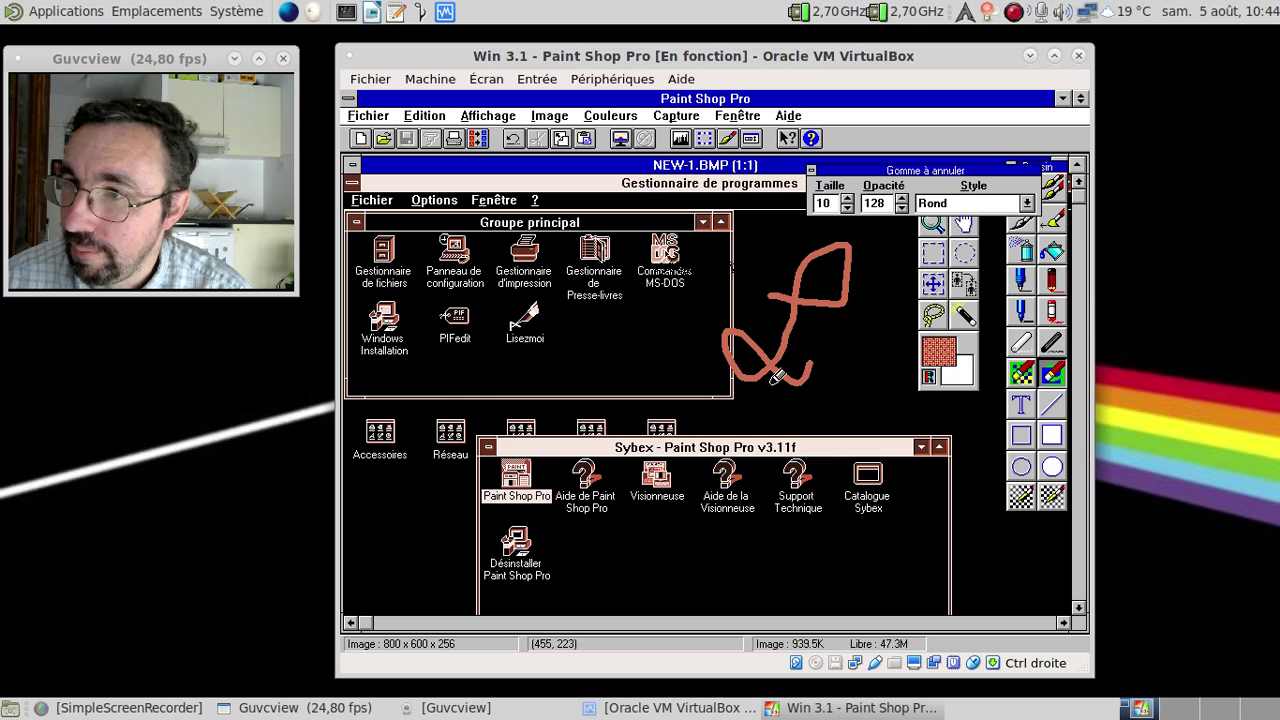
click(1022, 342)
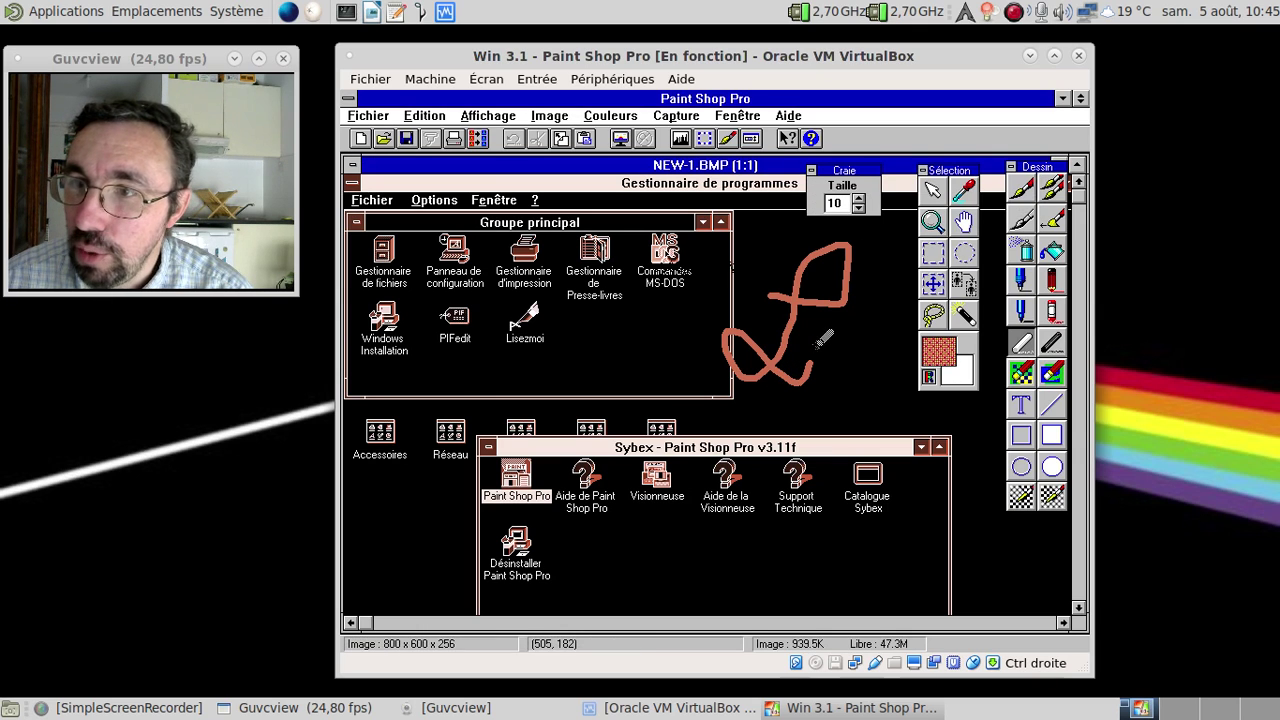
drag(822, 340, 890, 399)
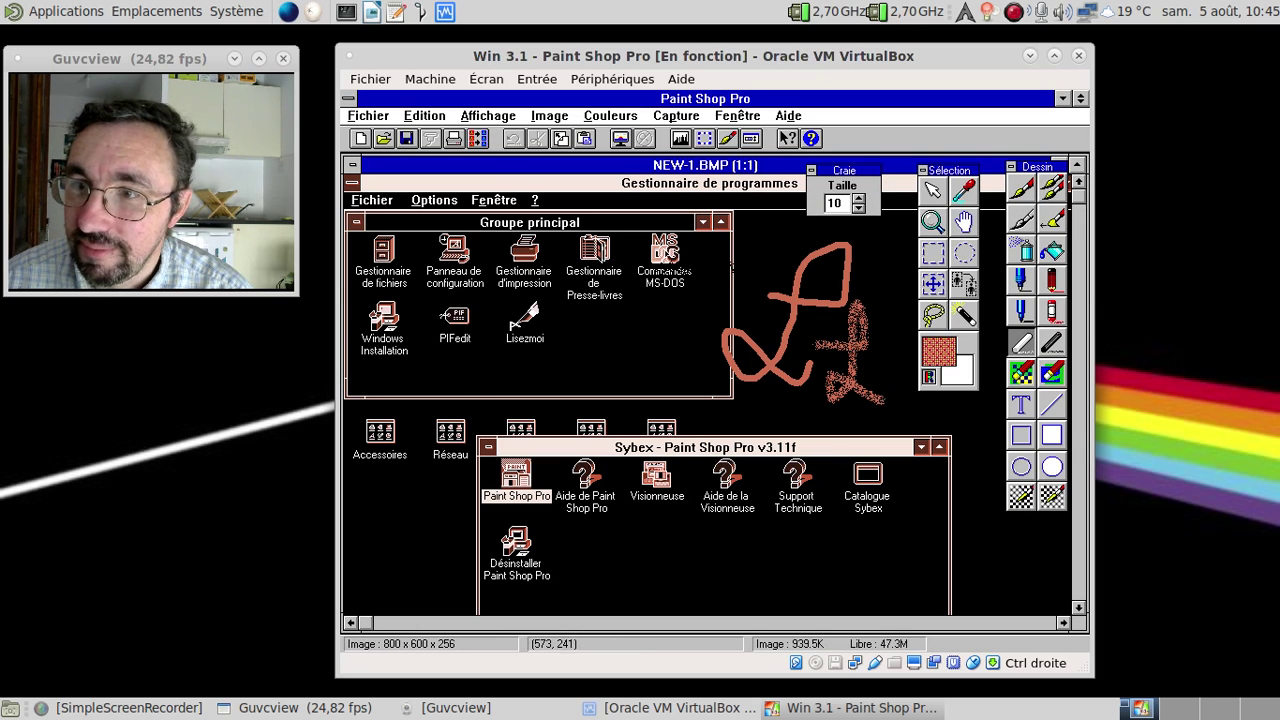
click(1052, 250)
click(642, 316)
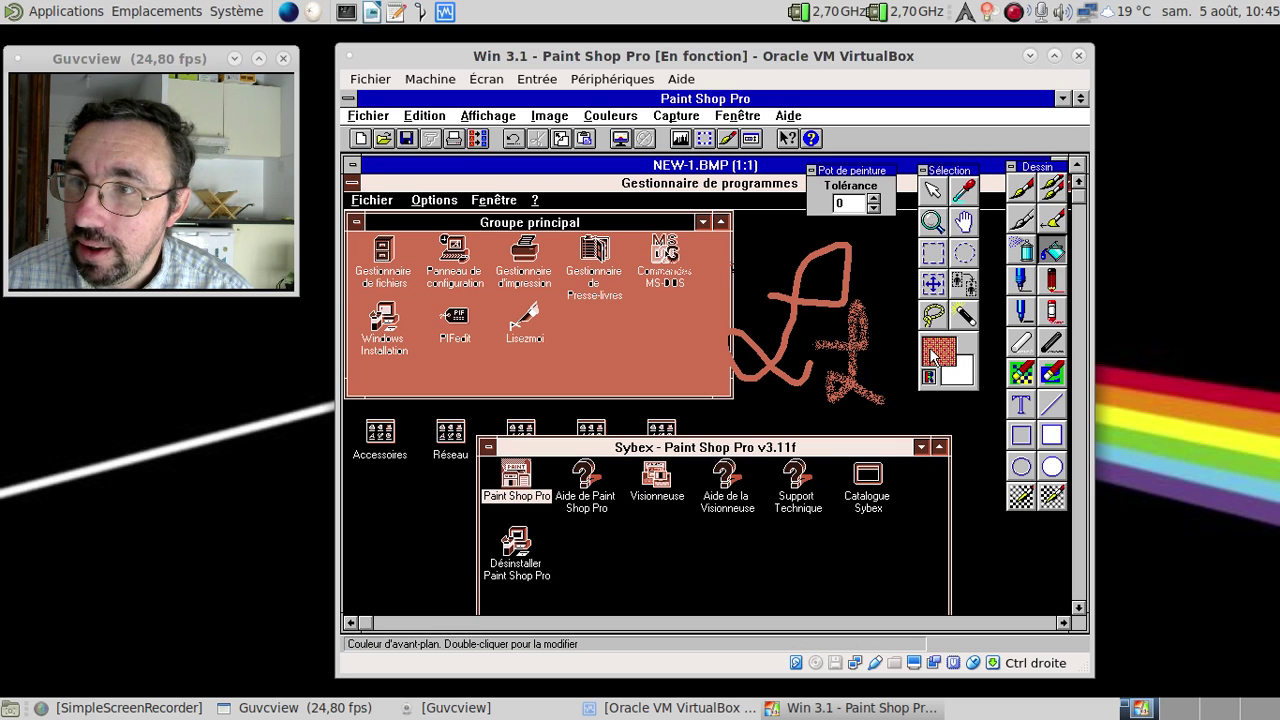
- Change the foreground colour to light pink, index 216, from the luminosity-sorted palette
double_click(932, 358)
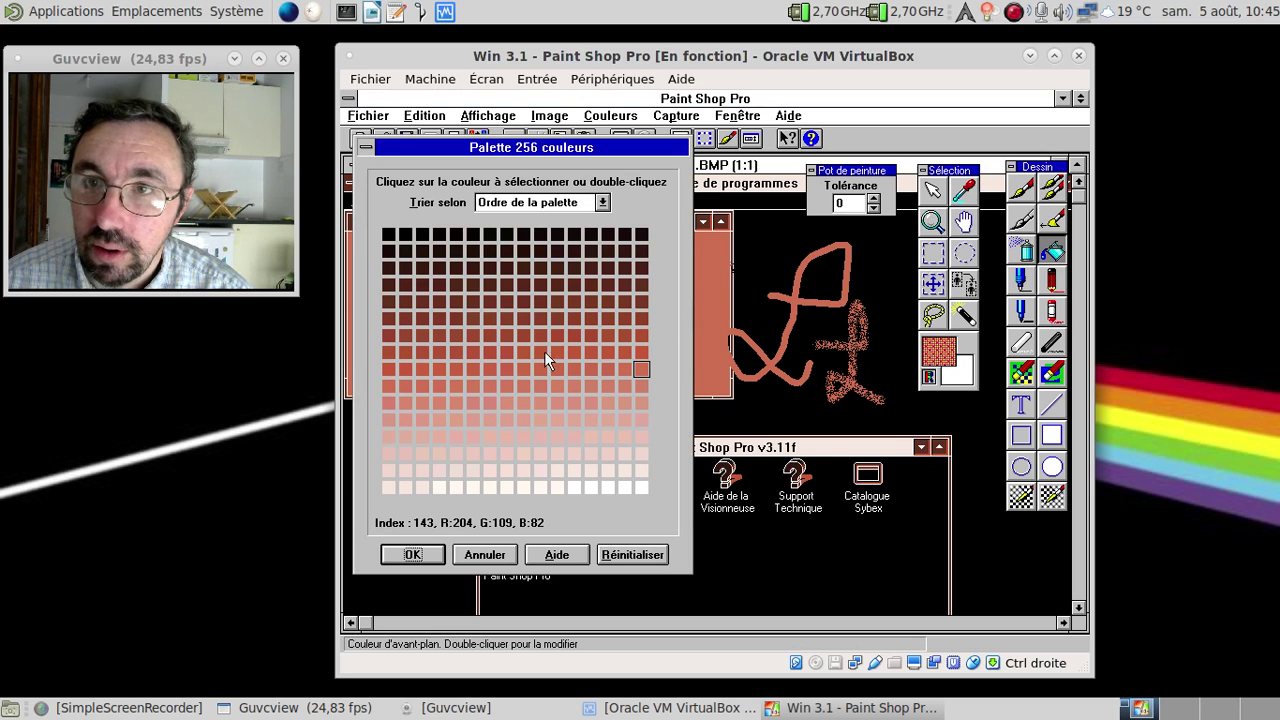
click(602, 203)
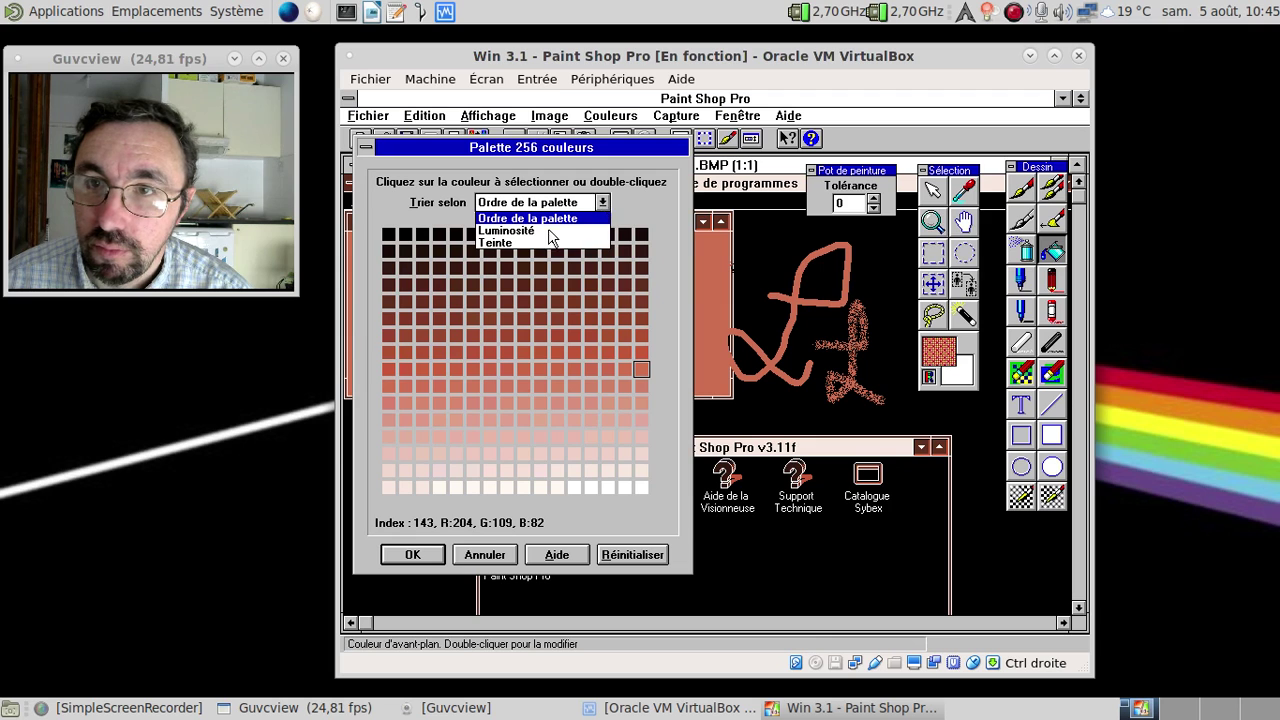
click(551, 232)
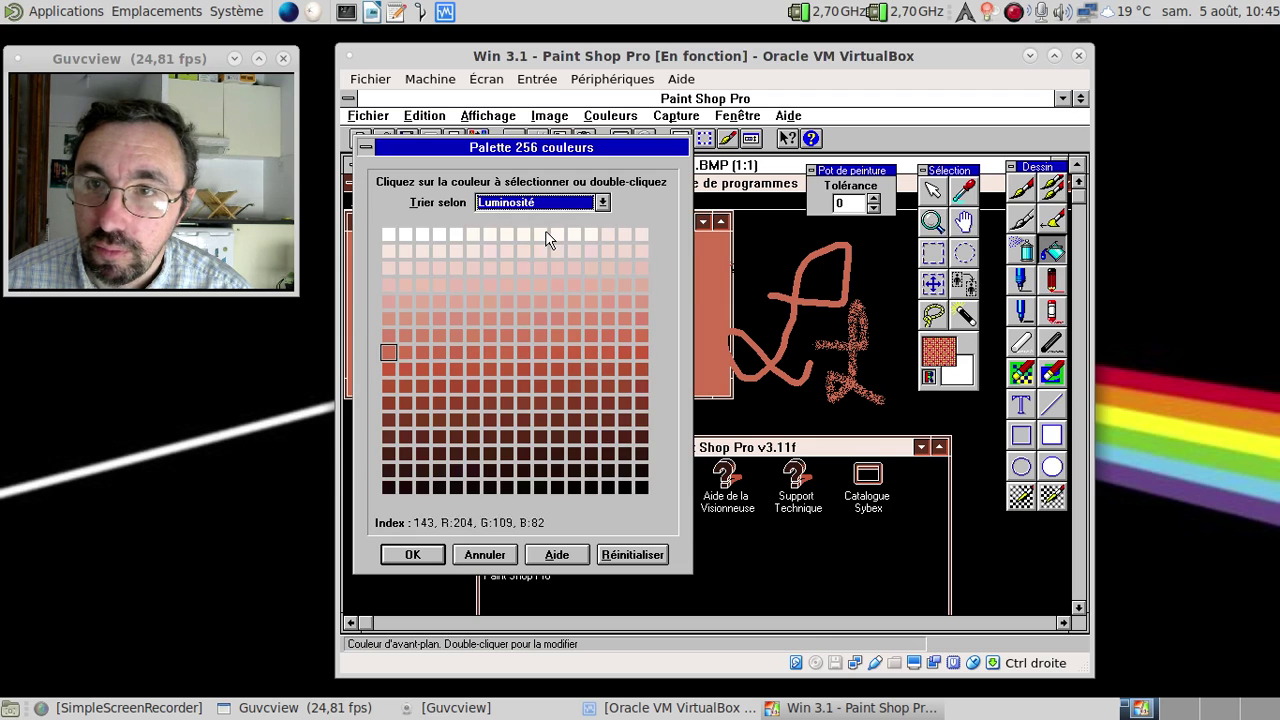
click(506, 267)
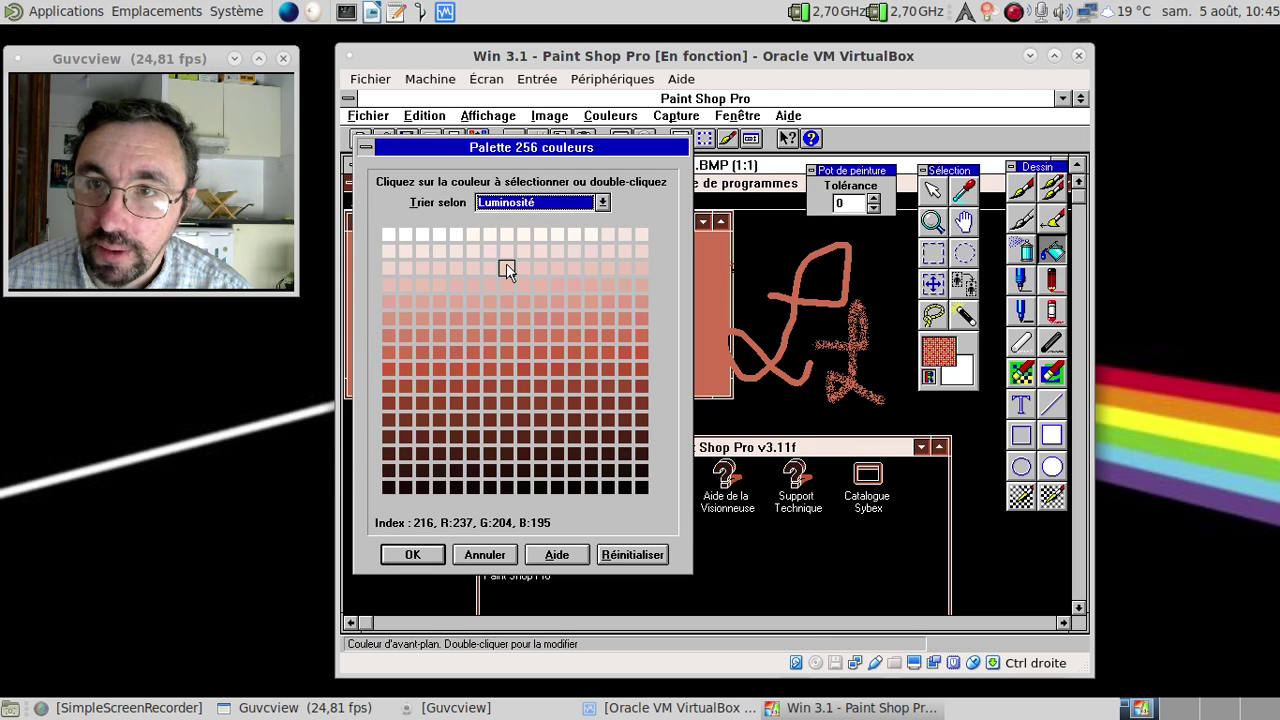
click(422, 548)
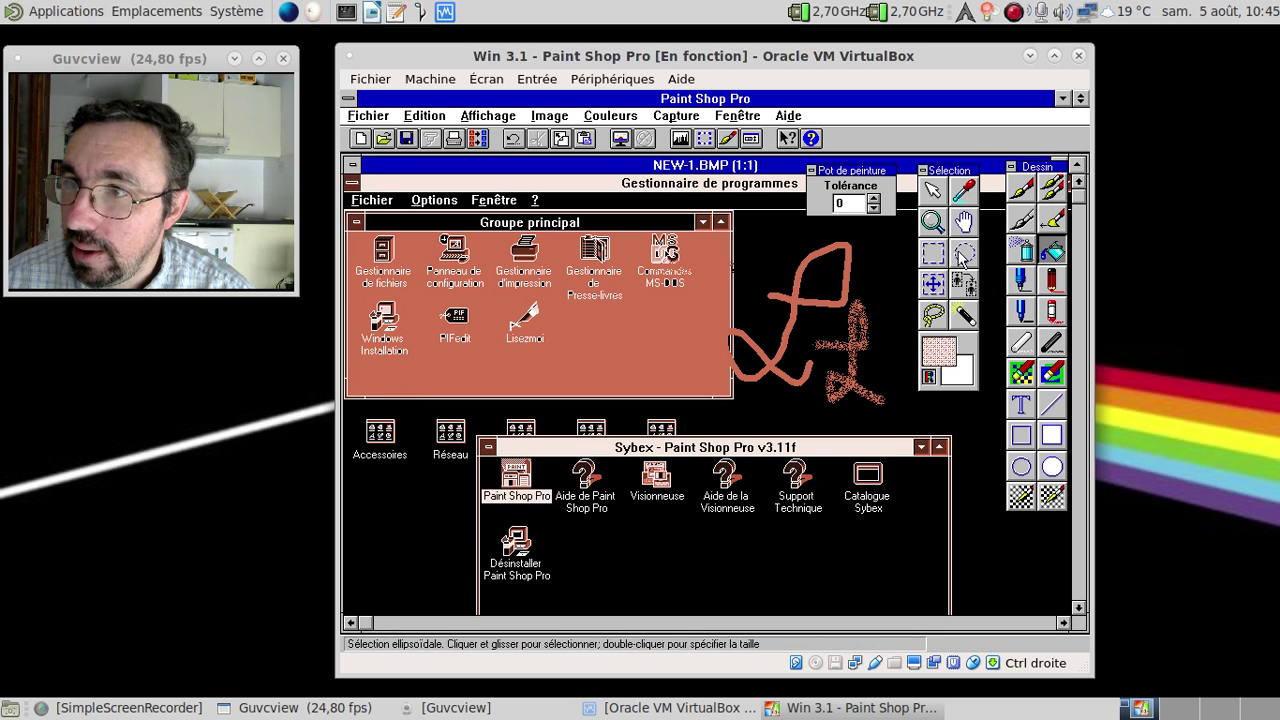
click(960, 318)
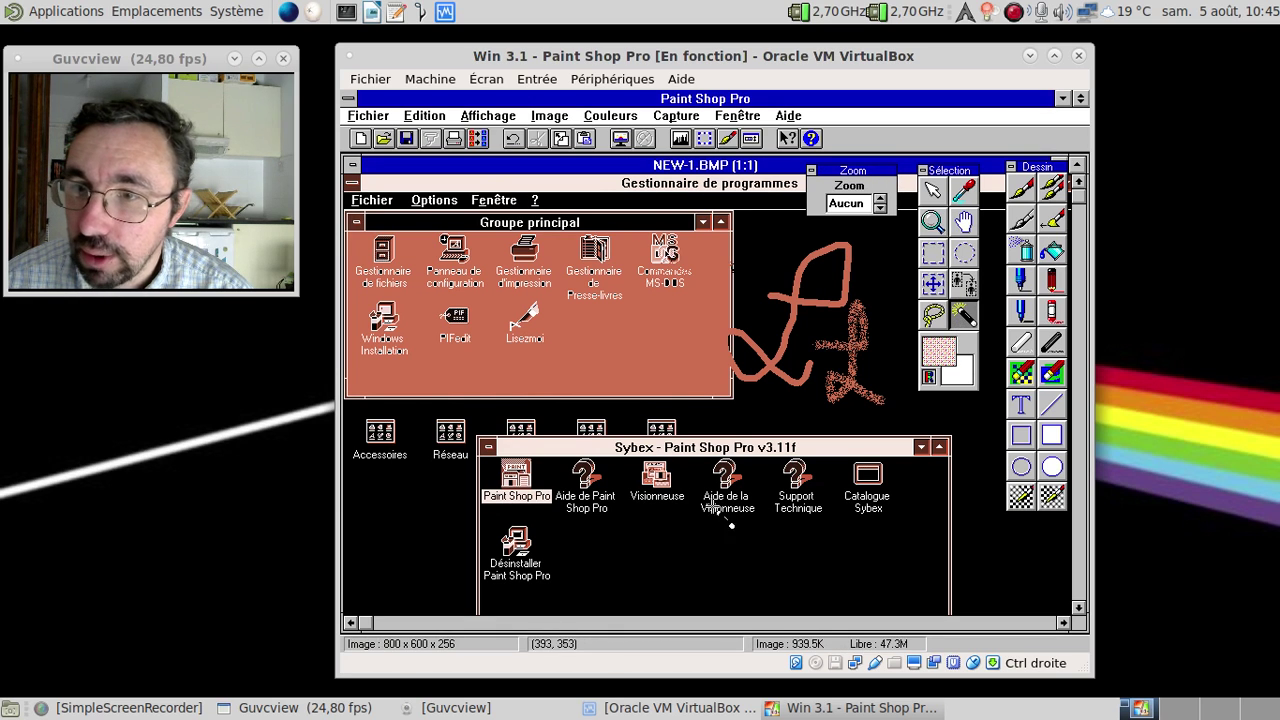
click(585, 360)
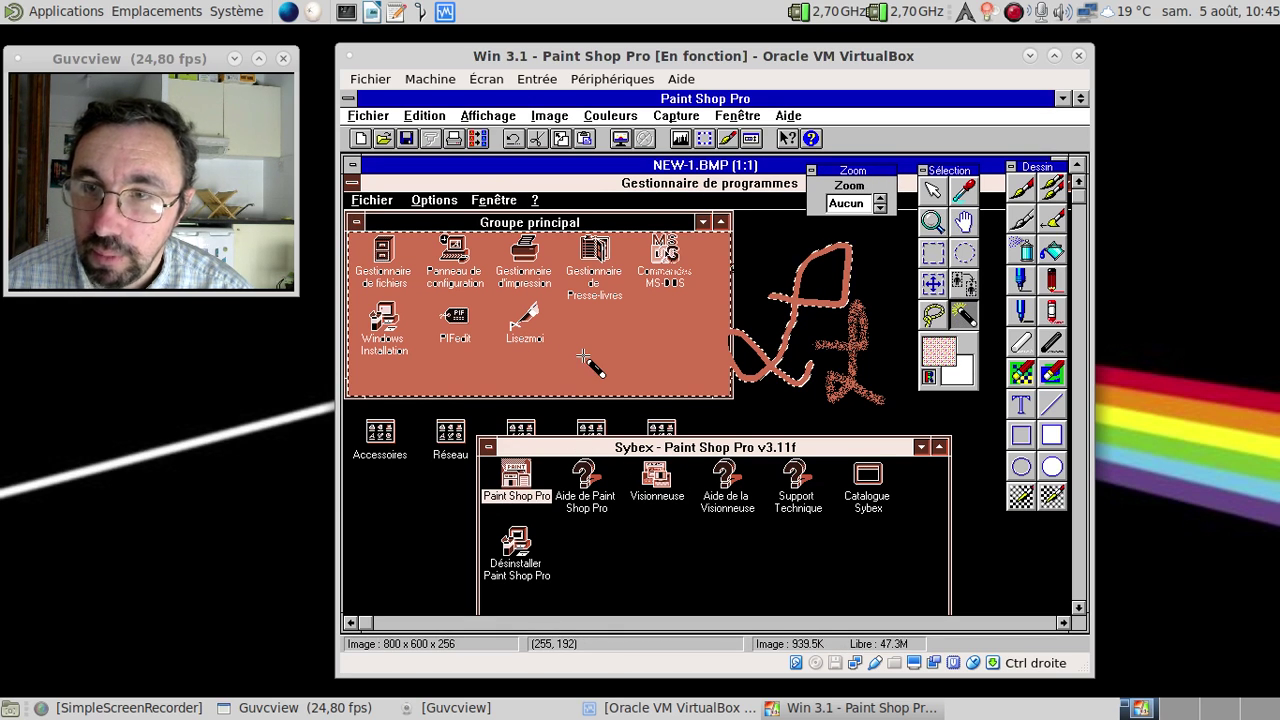
key(ctrl+d)
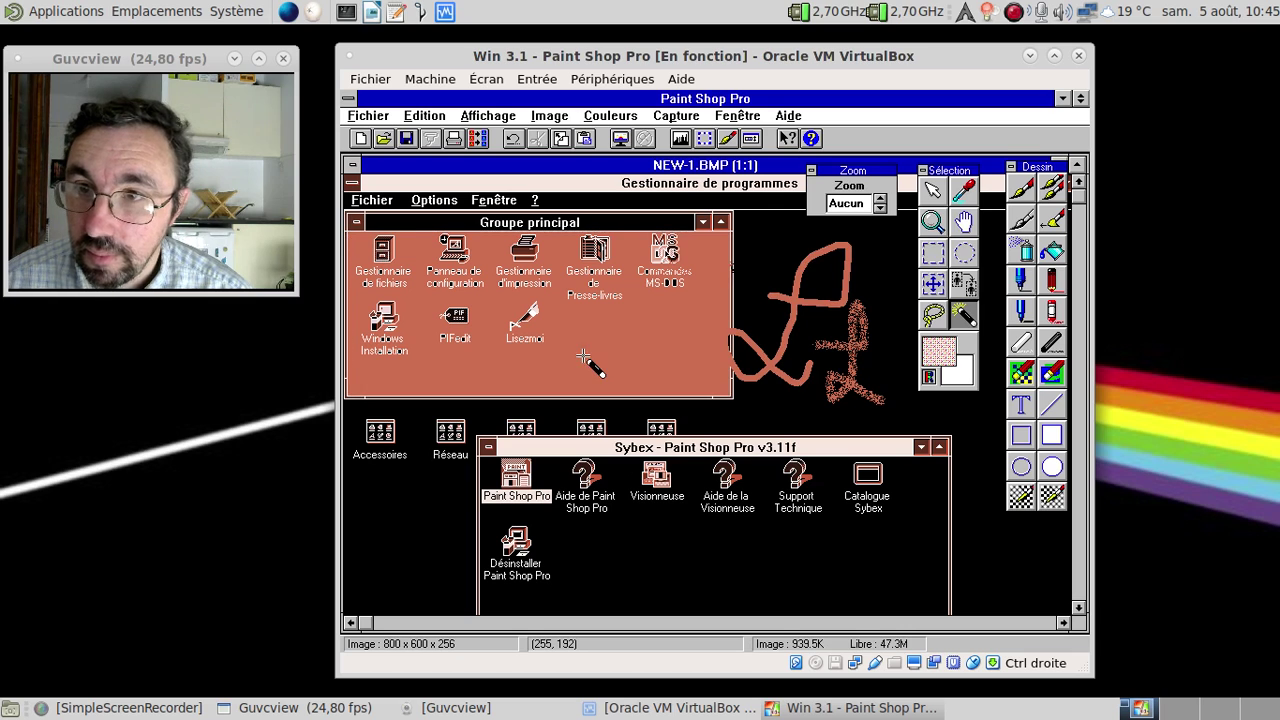
click(591, 359)
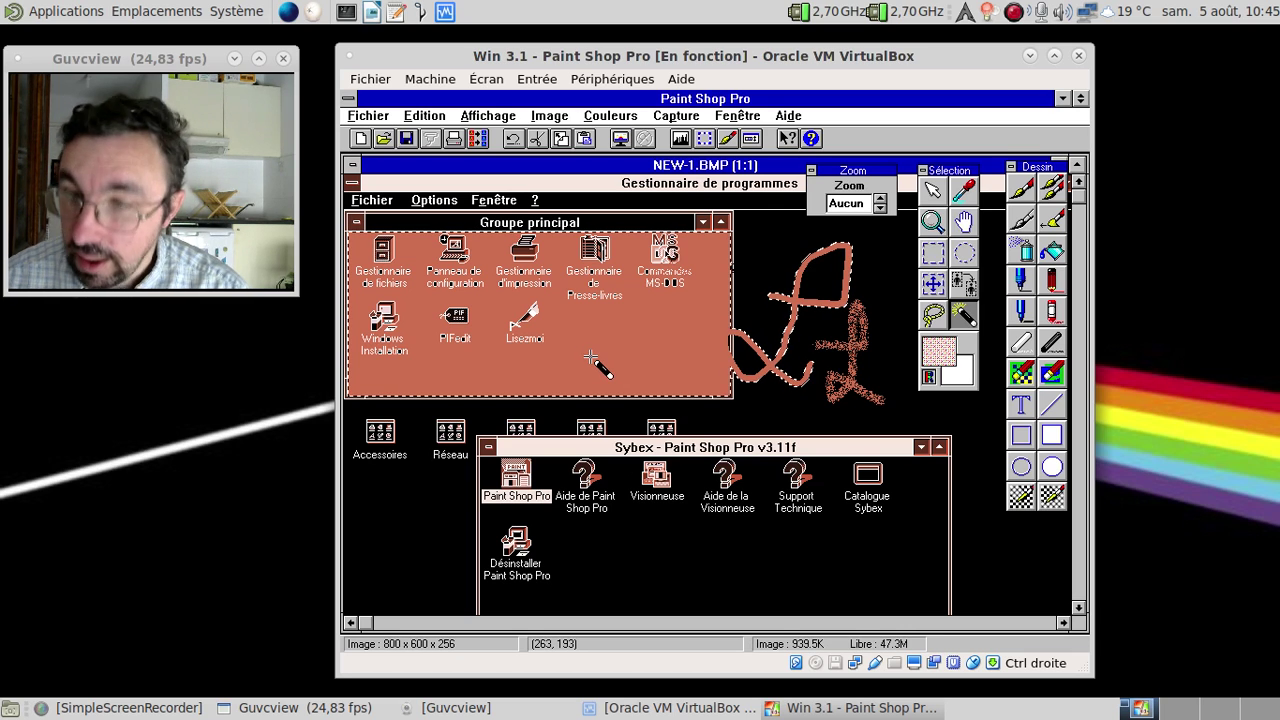
click(424, 116)
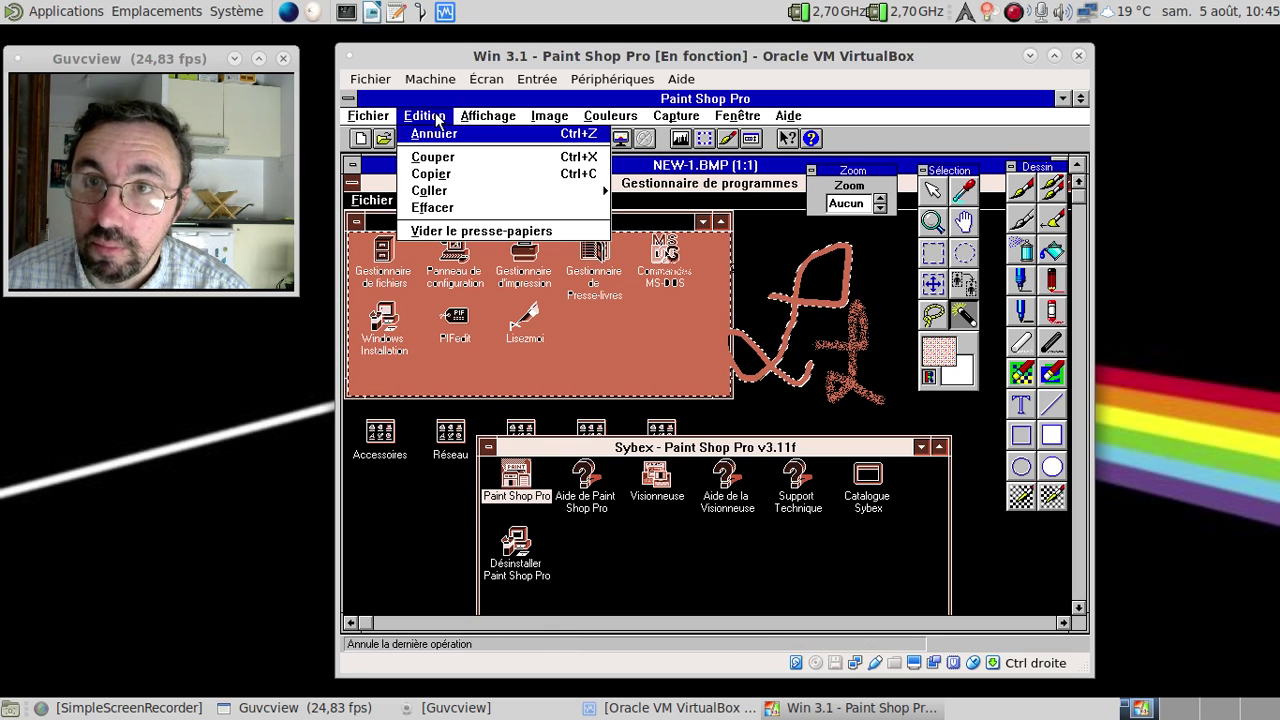
click(455, 207)
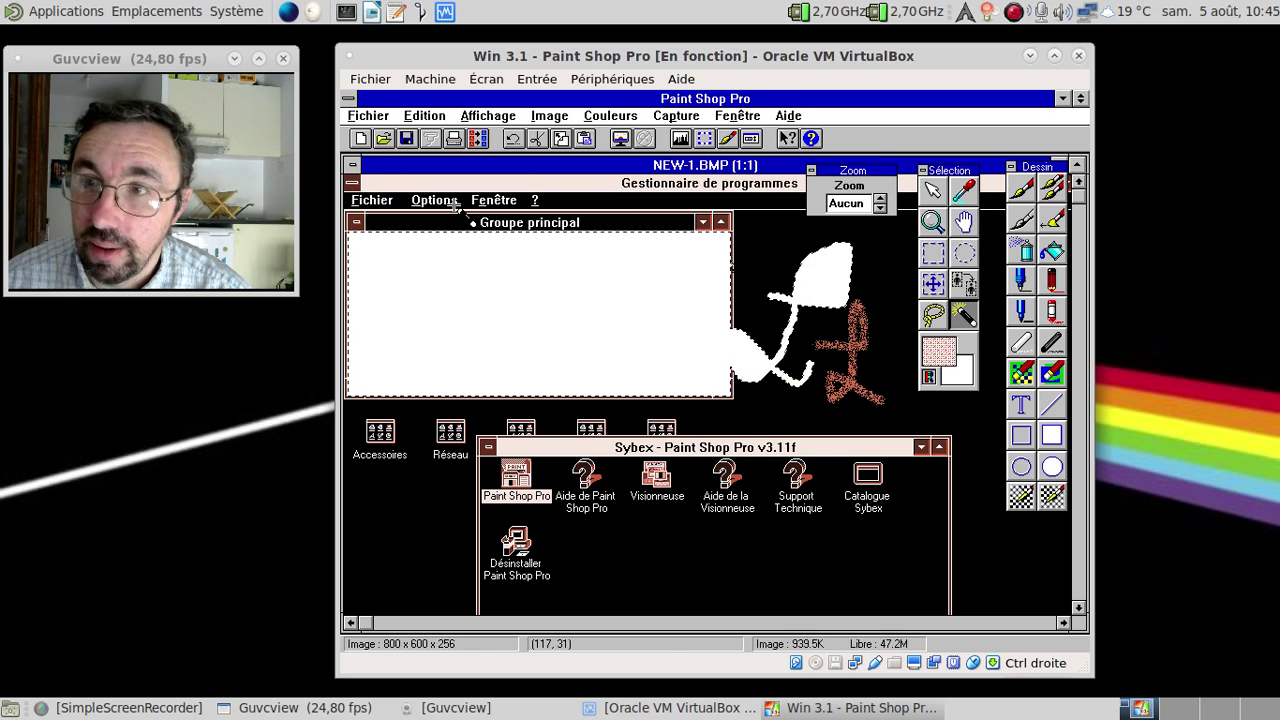
key(ctrl+z)
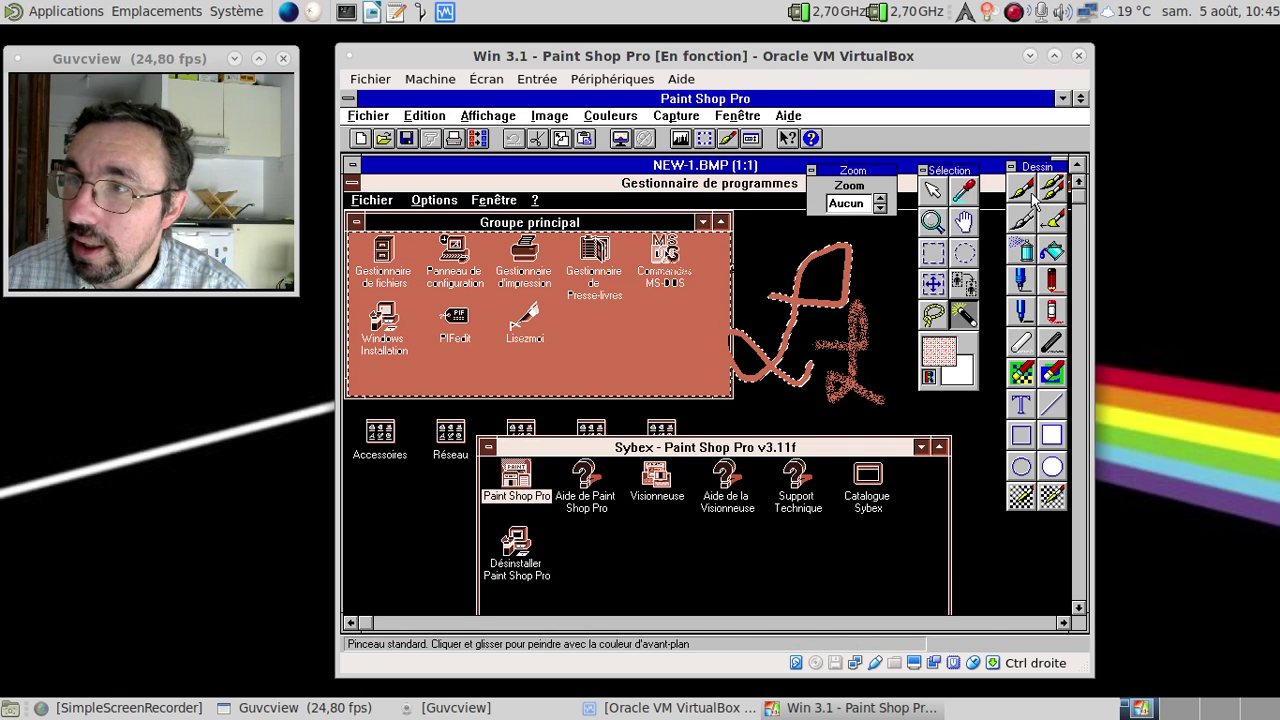
- Start a text on the canvas using Arial 24 with shadow and underline
click(1021, 404)
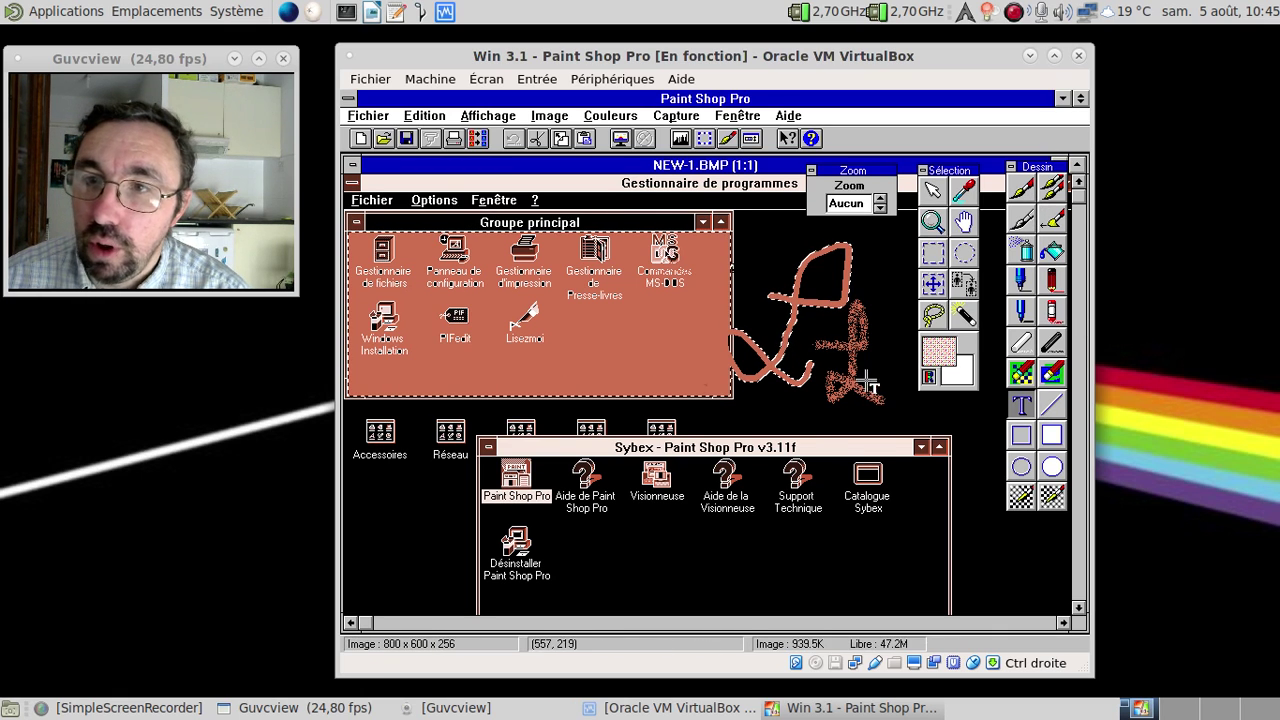
click(556, 366)
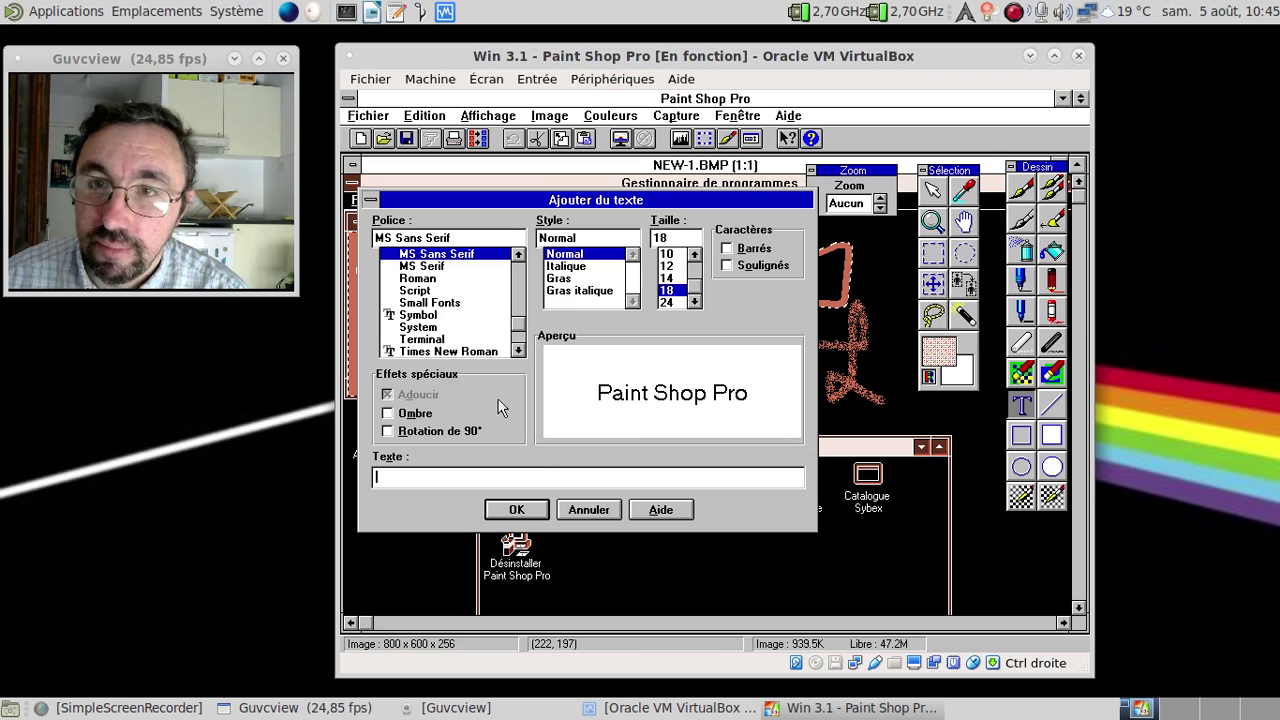
click(518, 254)
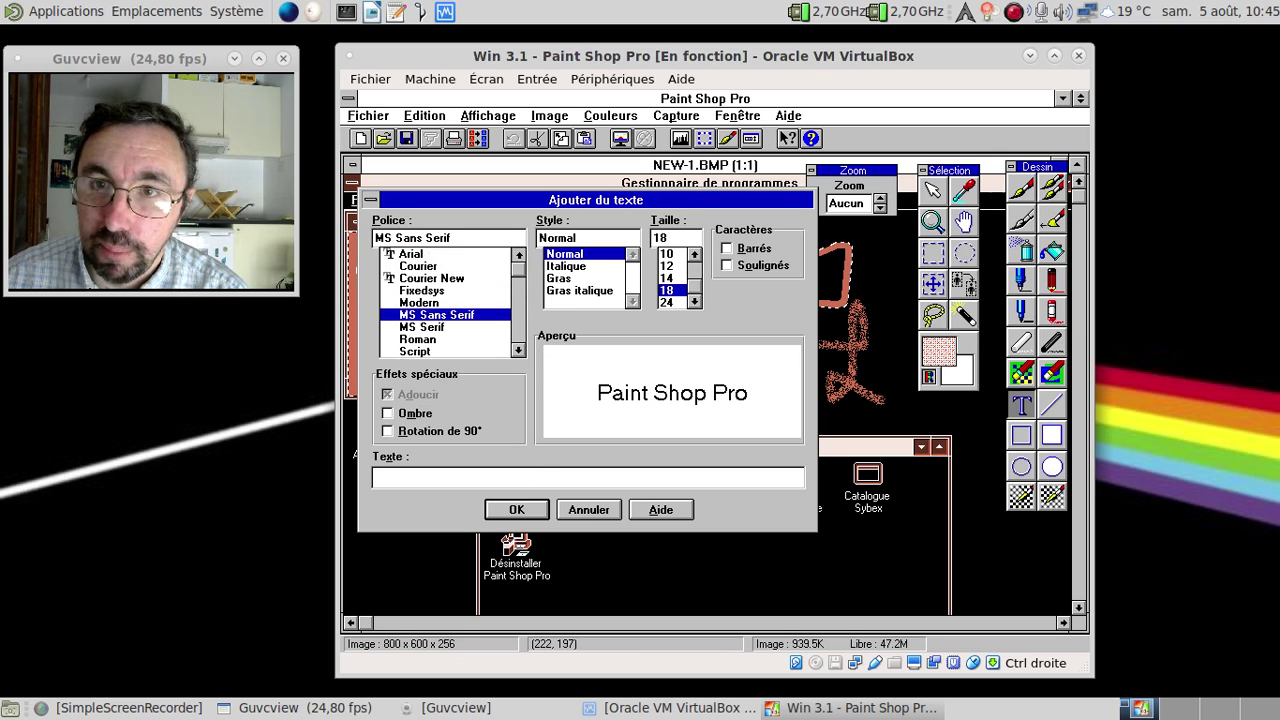
click(433, 256)
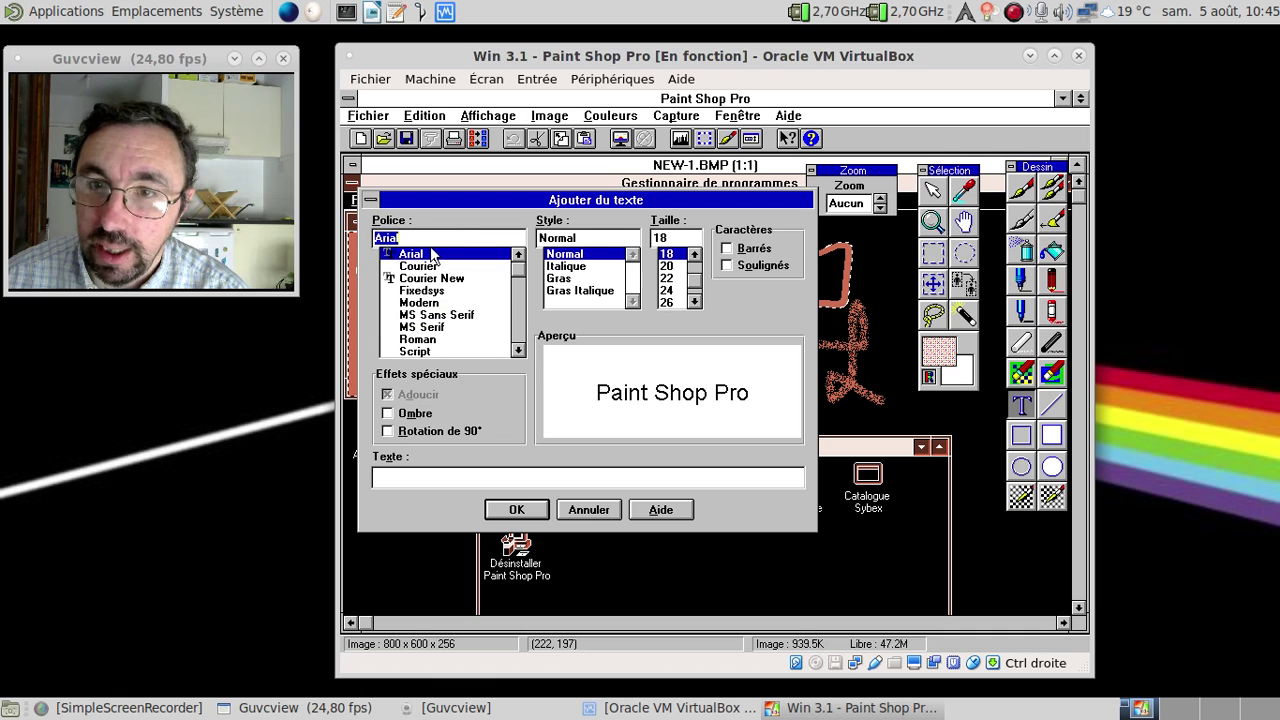
click(485, 471)
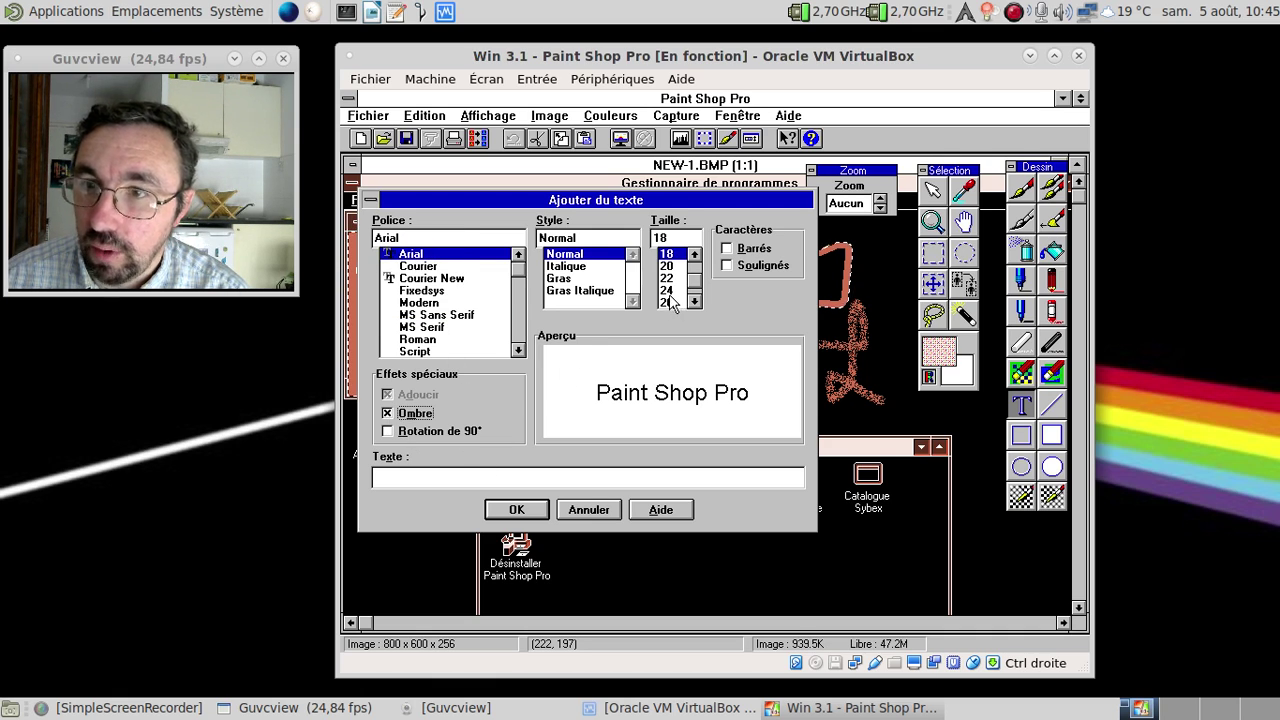
click(667, 290)
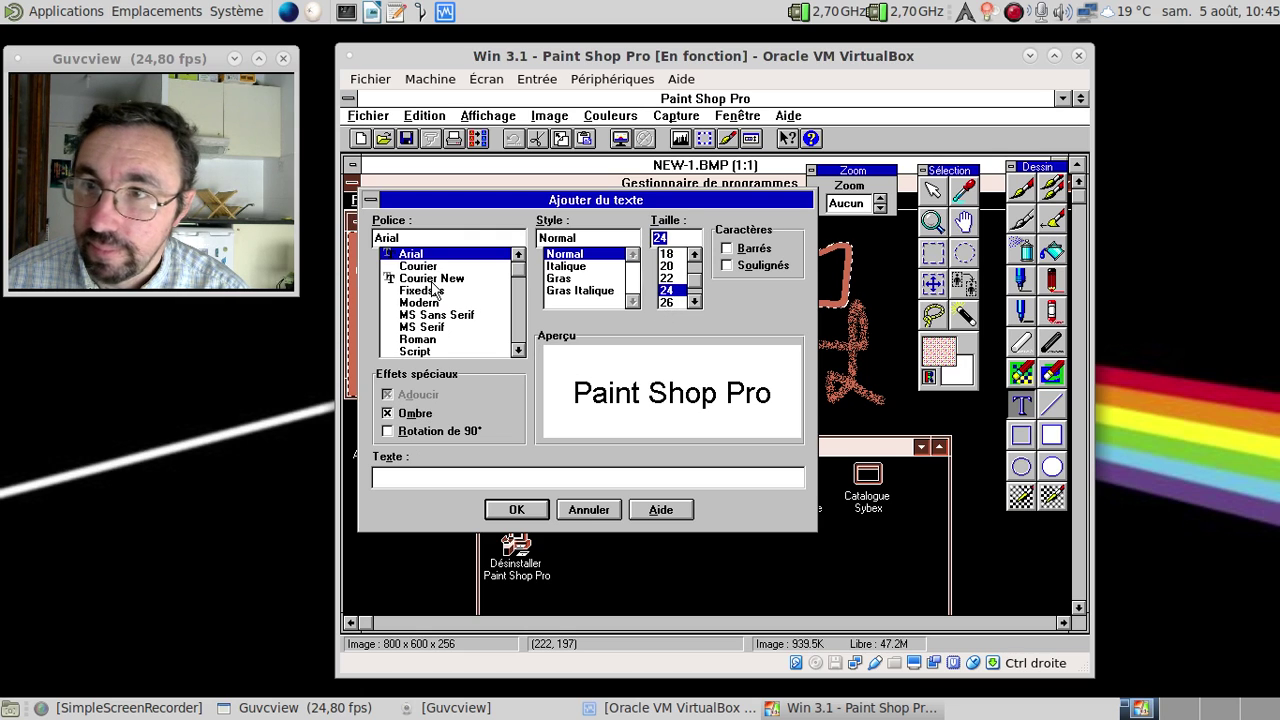
click(726, 265)
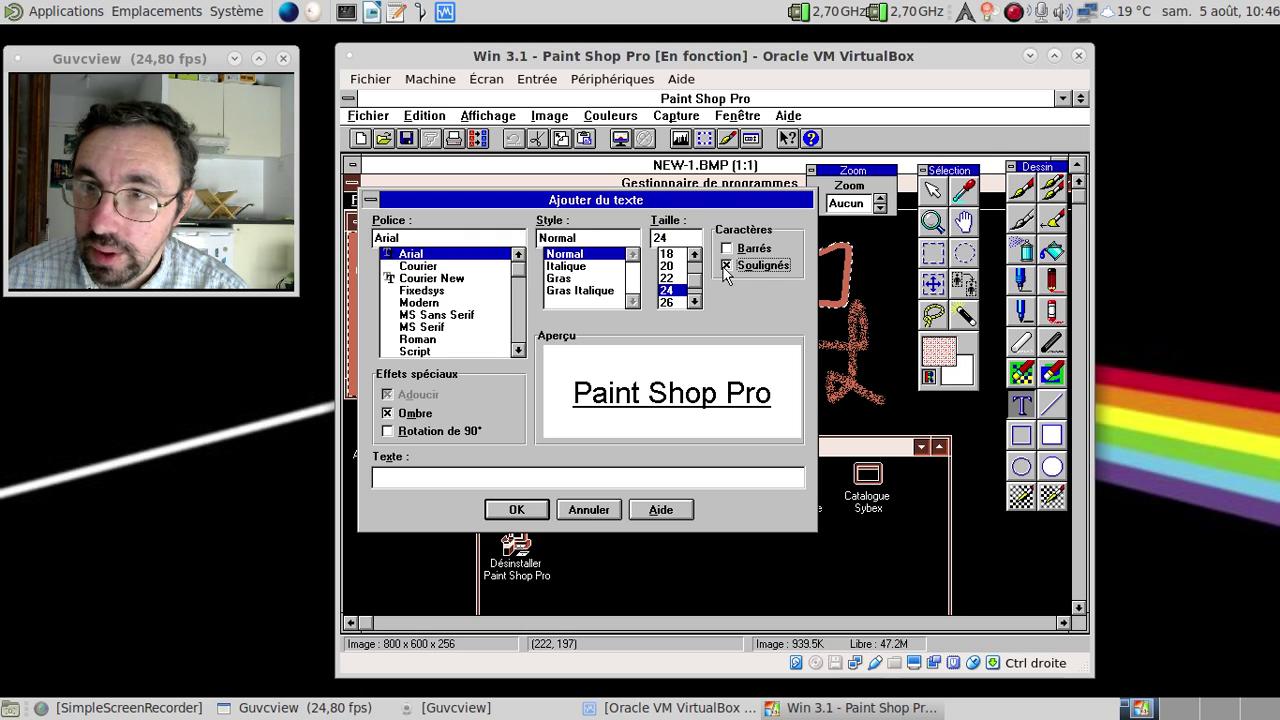
- Enter the caption 'Un test au passage :)' and confirm it
click(502, 476)
text(U)
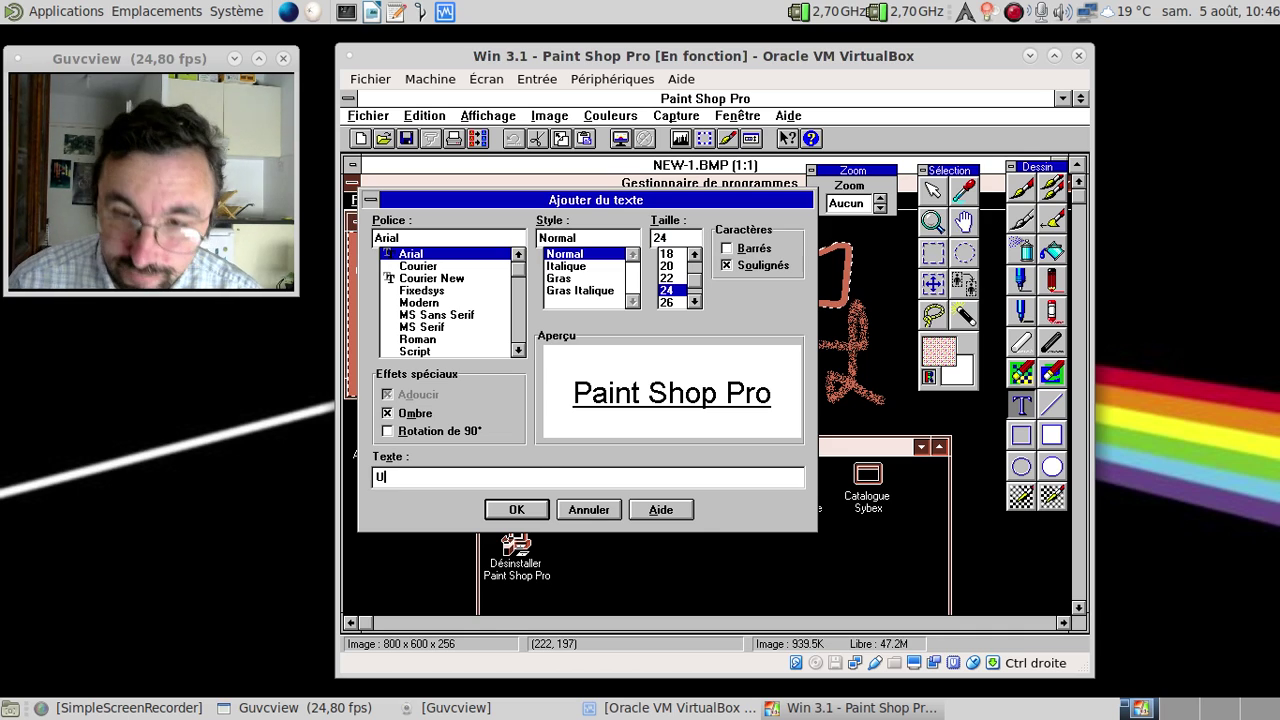
text(n te)
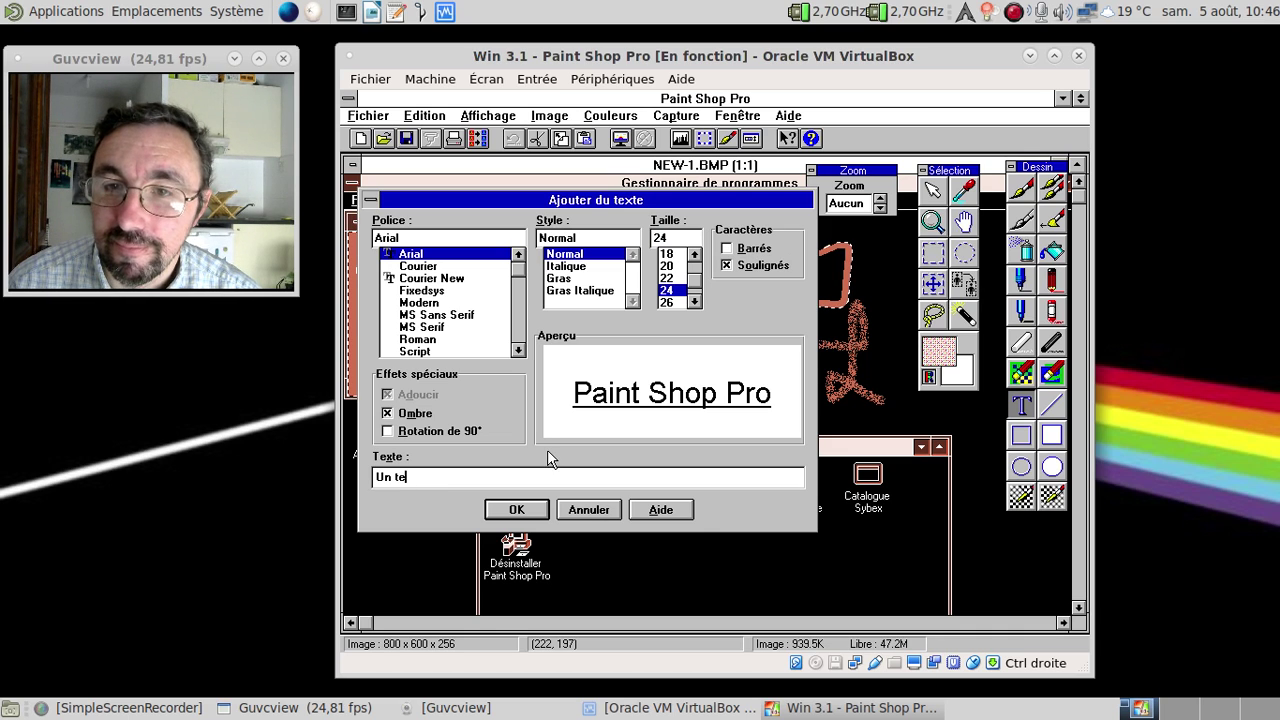
text(st au pass)
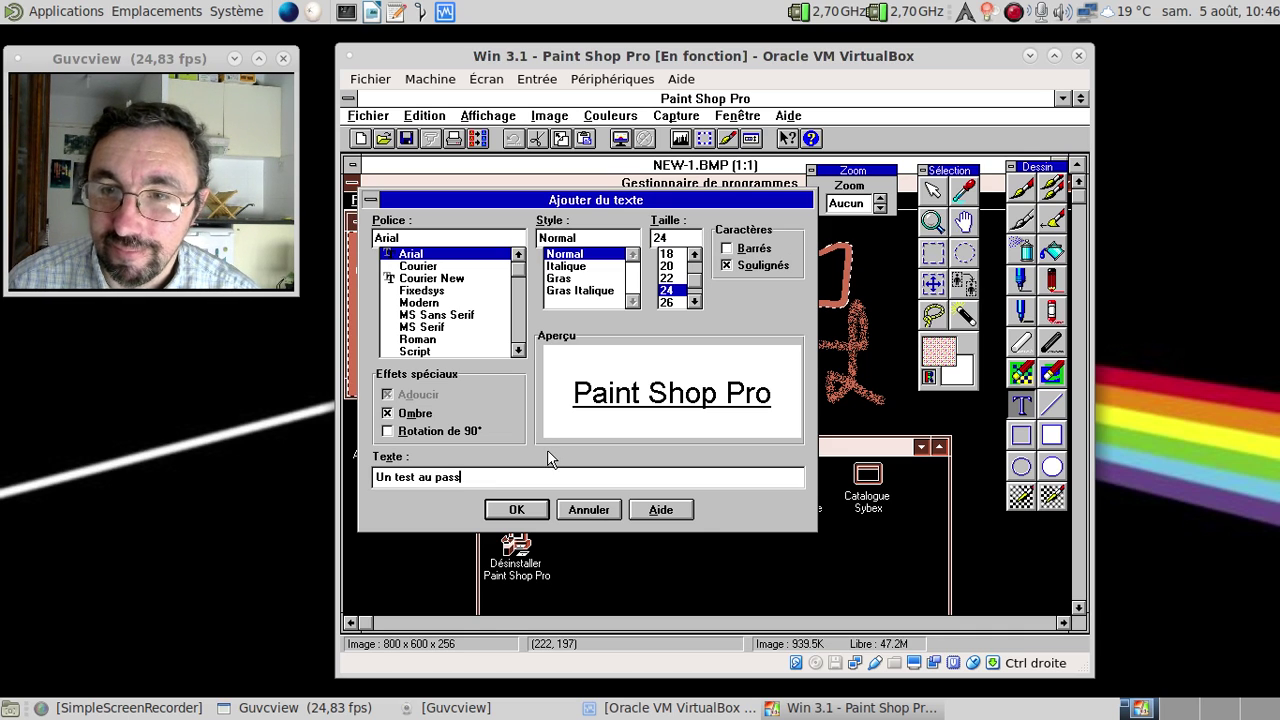
text(age :))
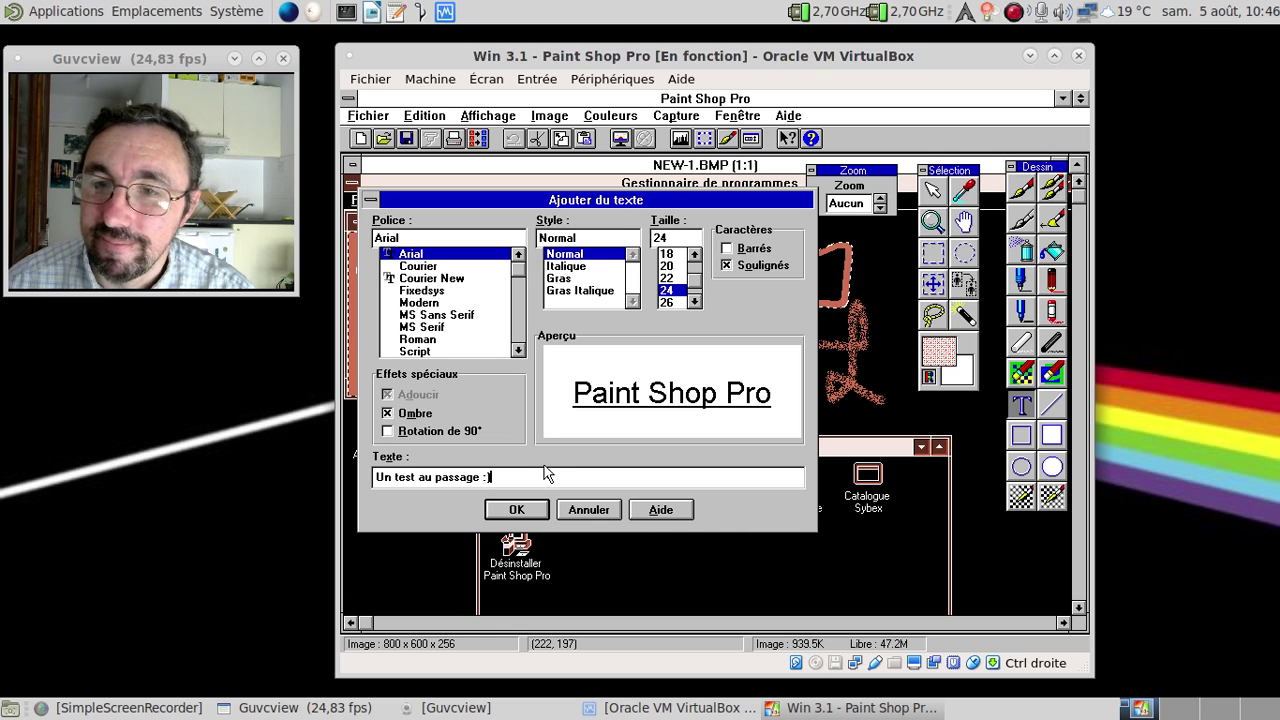
click(516, 509)
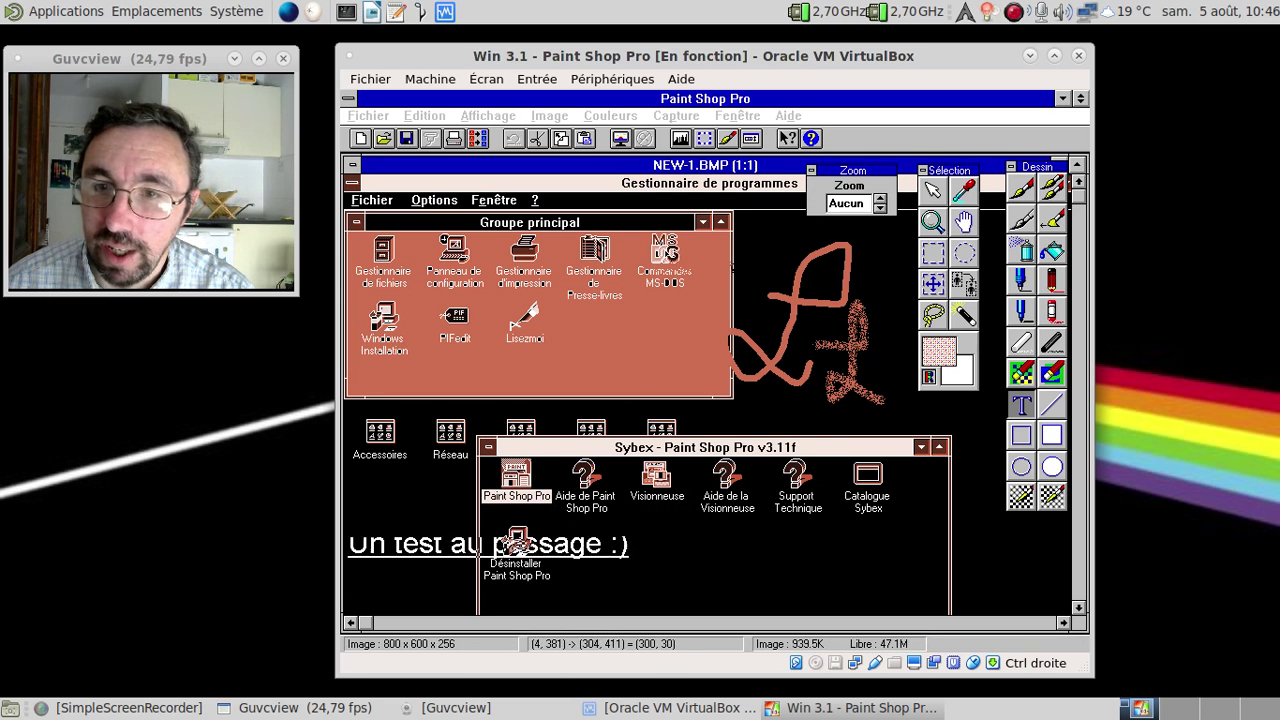
- Drop the floating caption beneath the Sybex group icons, right of Désinstaller
click(634, 553)
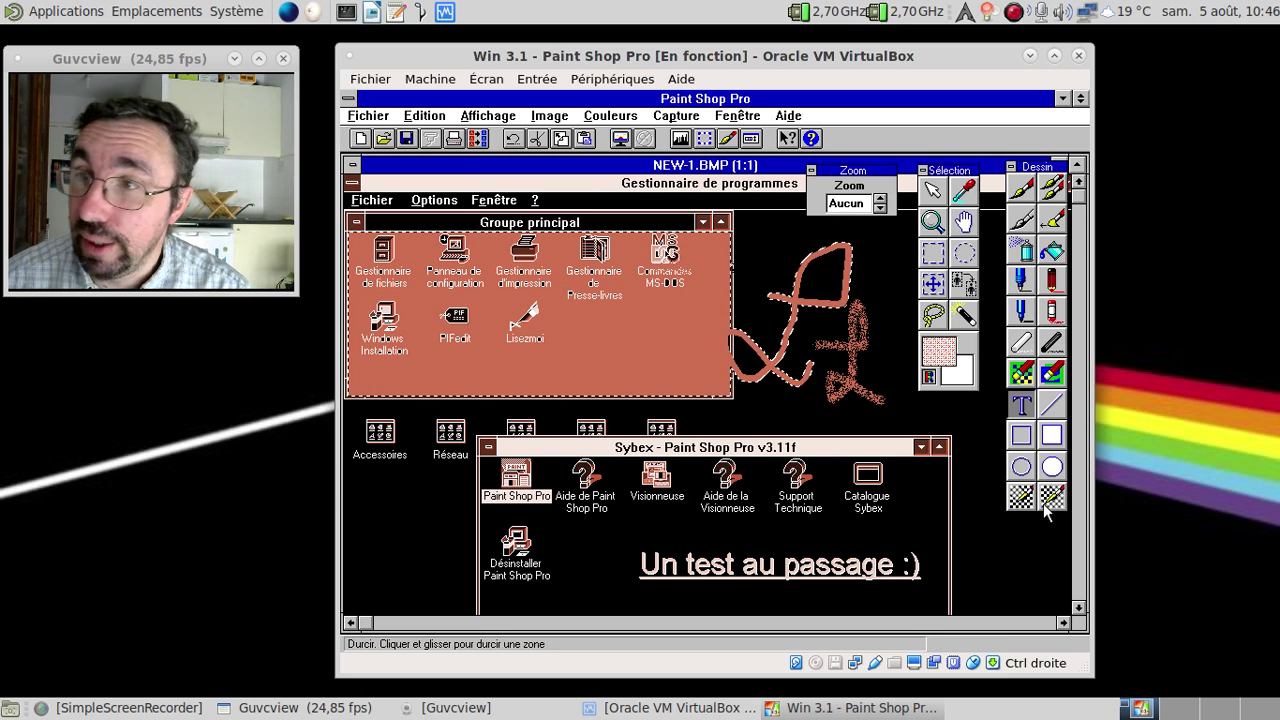
- Draw a thin lasso selection across the salmon window and pan the view up slightly
click(933, 316)
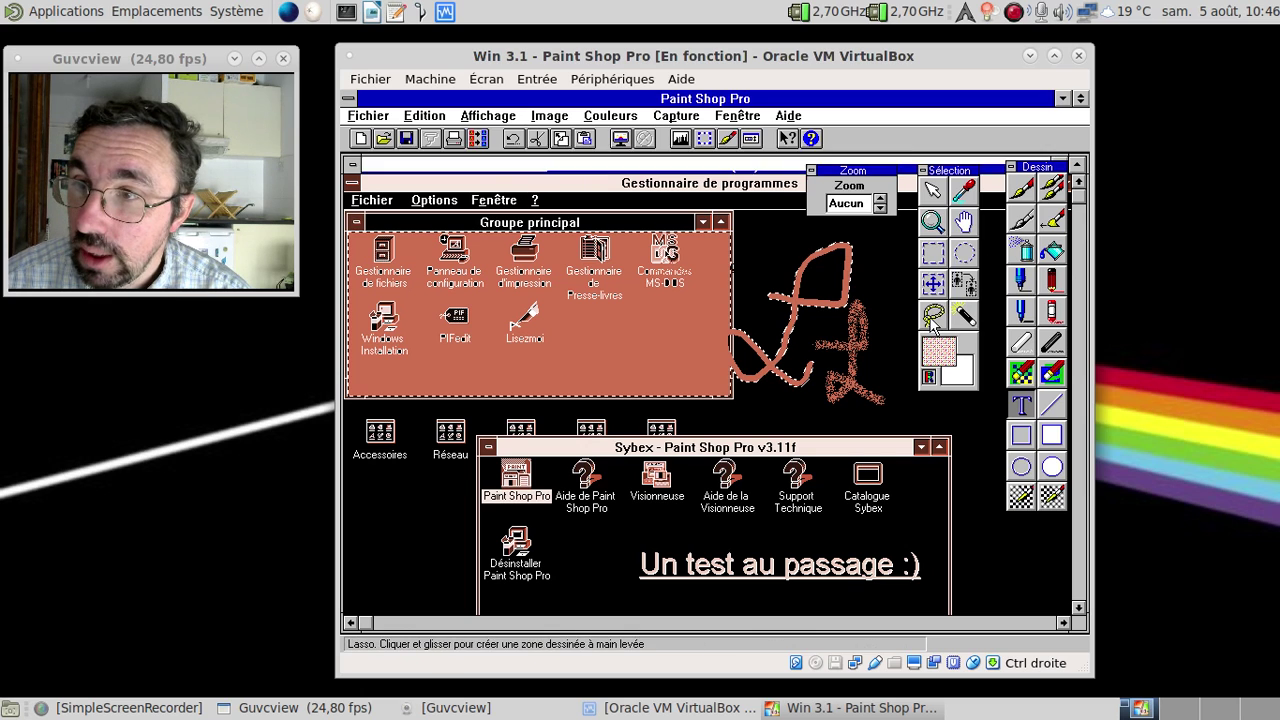
mouse_move(588, 318)
mouse_down()
mouse_move(658, 377)
mouse_move(625, 362)
mouse_up()
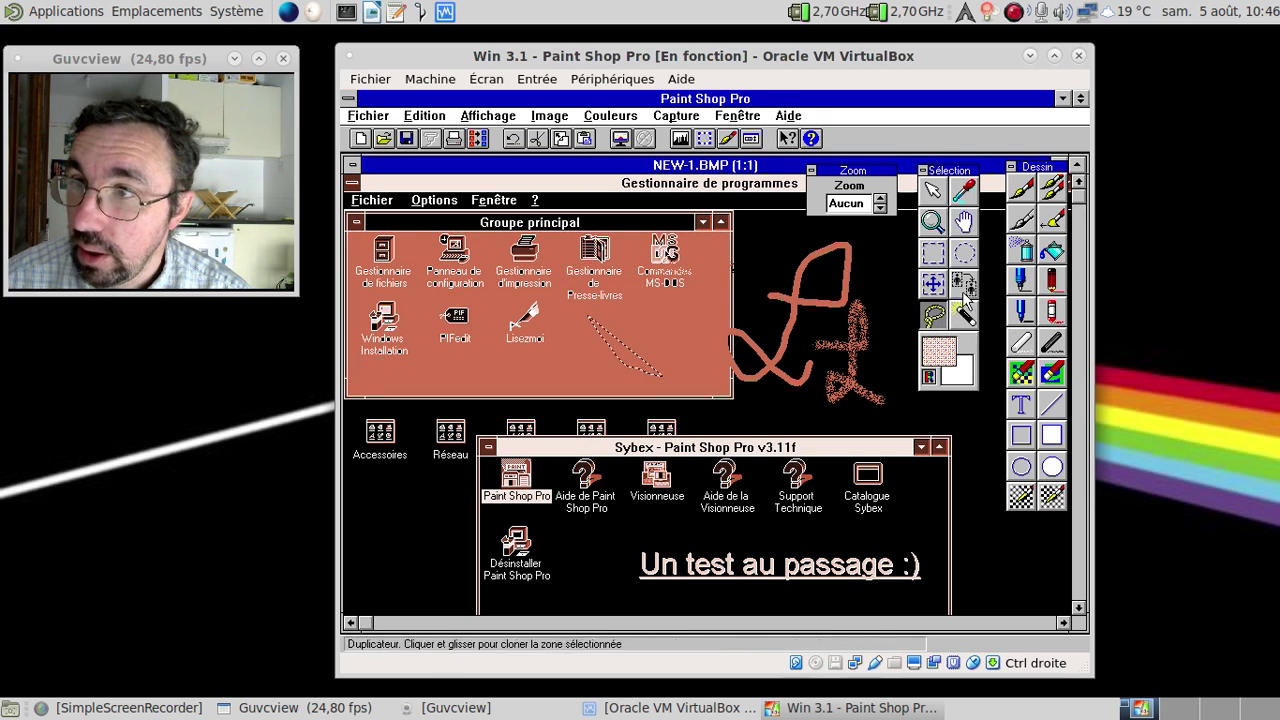
click(963, 221)
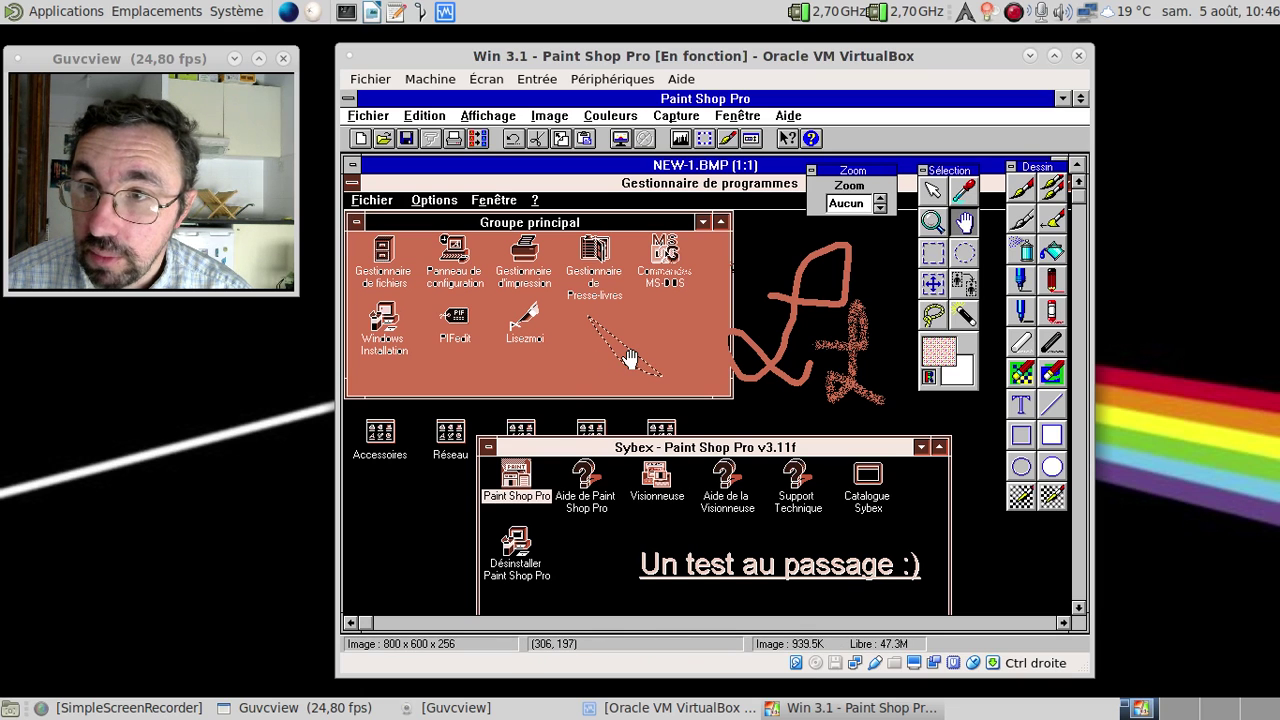
mouse_move(594, 368)
mouse_down()
mouse_move(668, 361)
mouse_move(882, 276)
mouse_up()
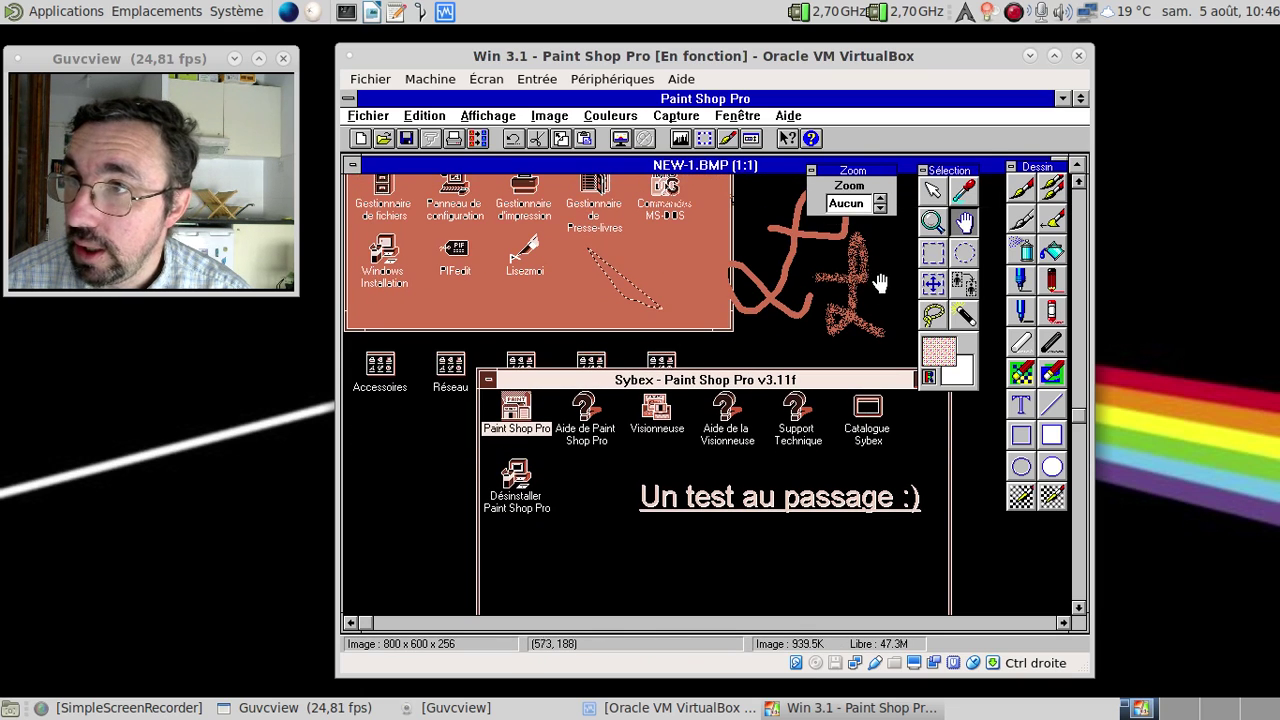
click(605, 116)
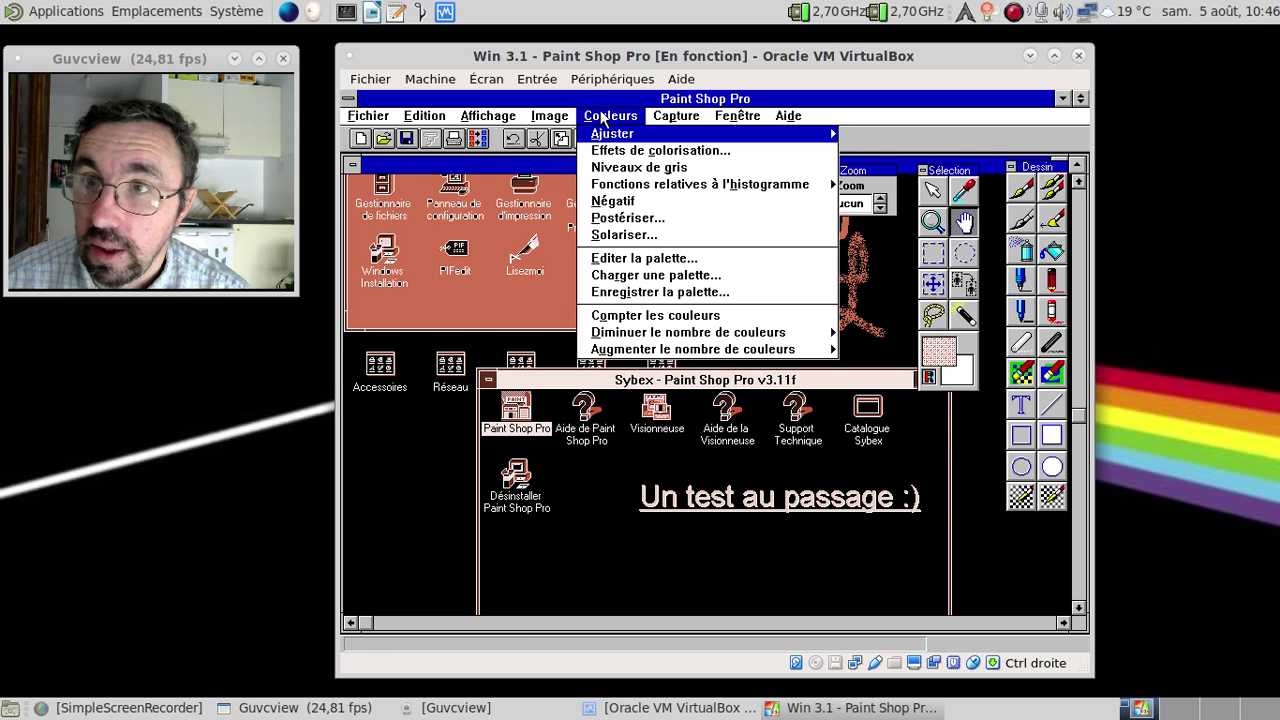
- Preview the edited capture full screen, return to normal view, and show the Fenêtre menu
click(649, 118)
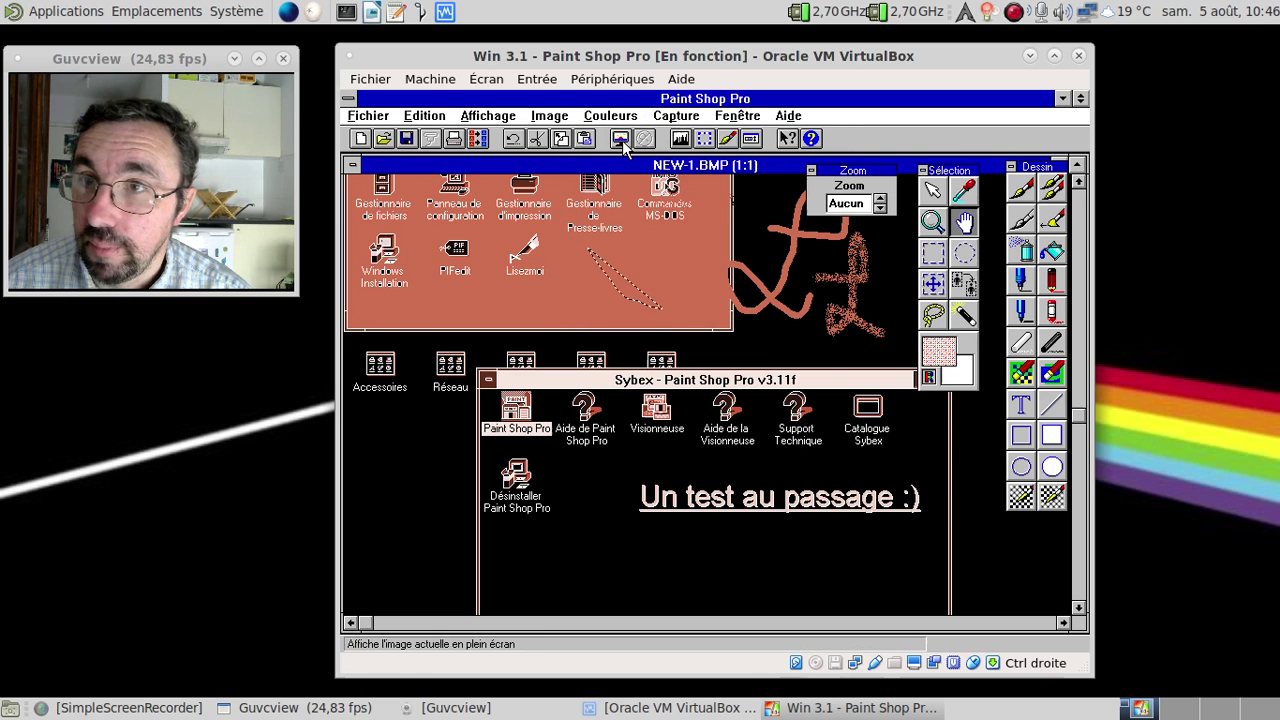
click(621, 140)
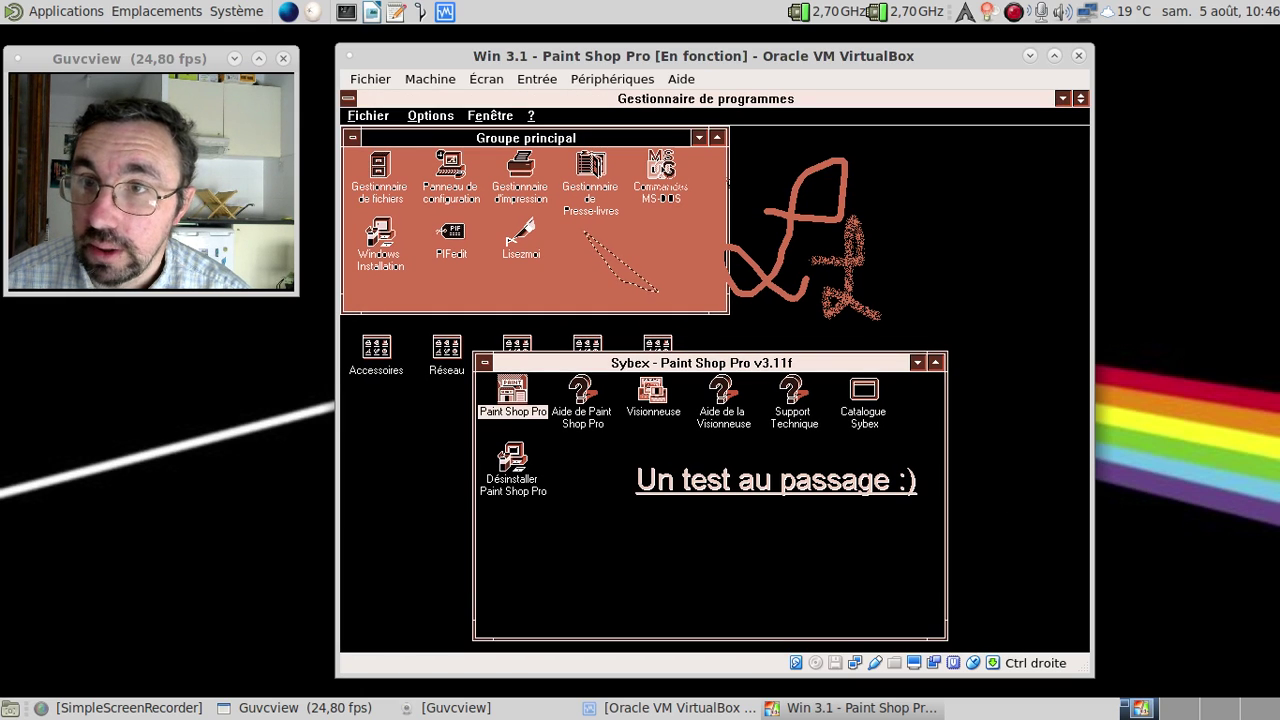
key(Escape)
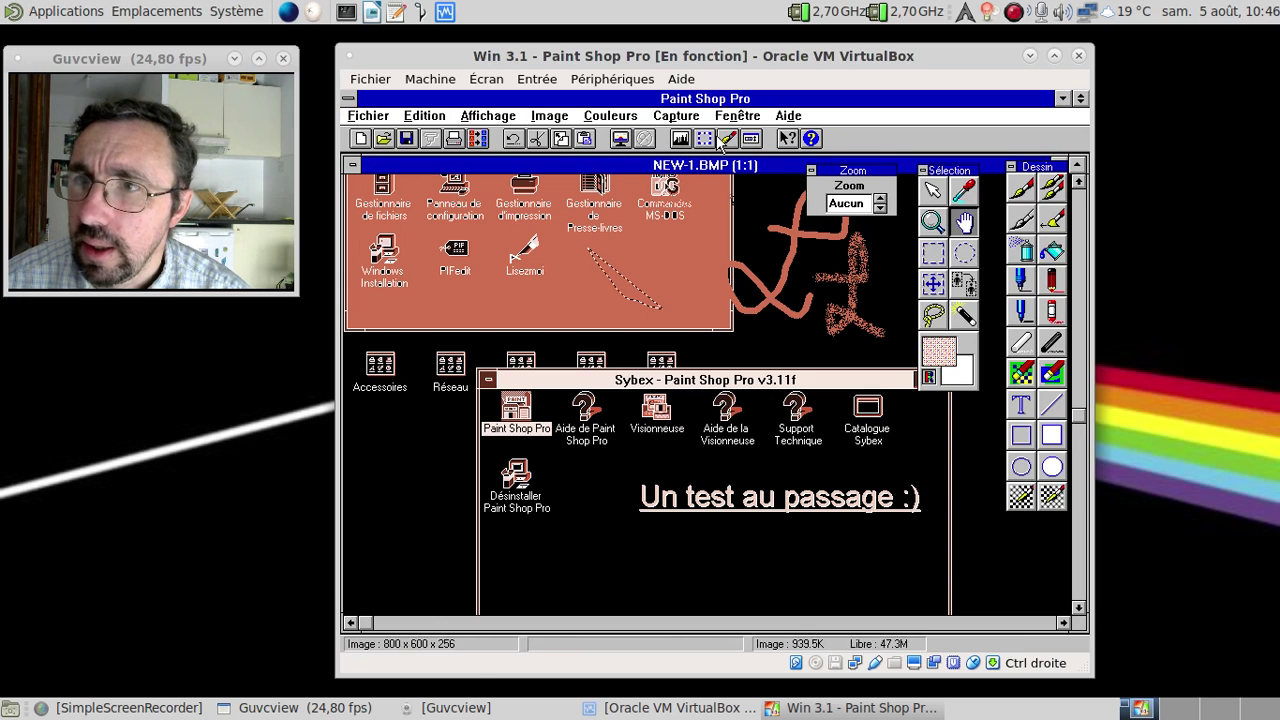
click(760, 118)
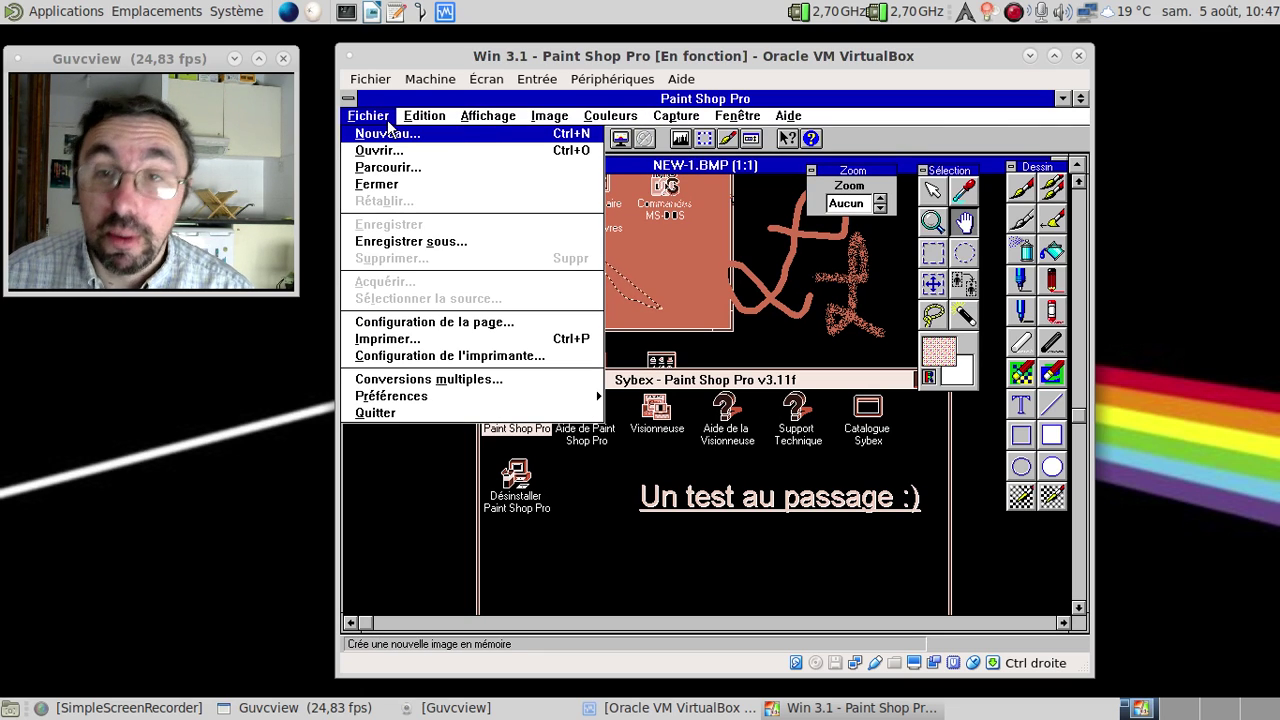
- Look through the Charger, Enregistrer and Divers tabs of Préférences générales without changing anything
click(395, 396)
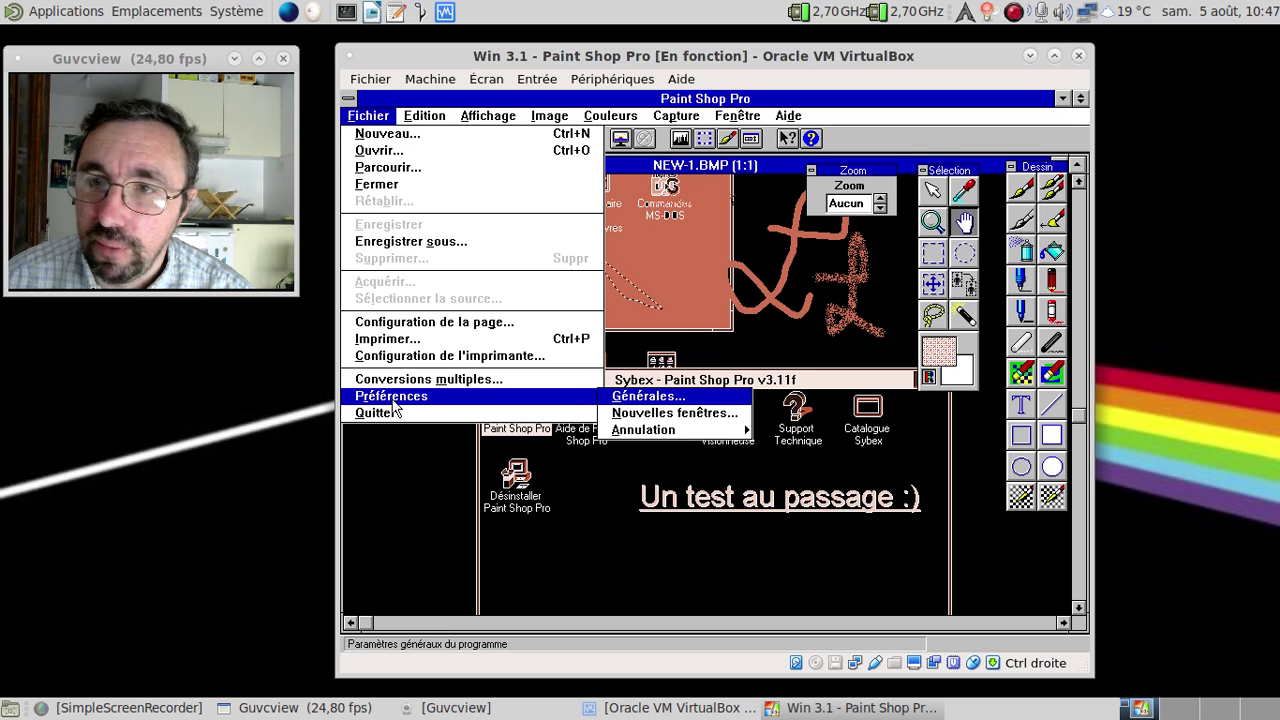
click(625, 398)
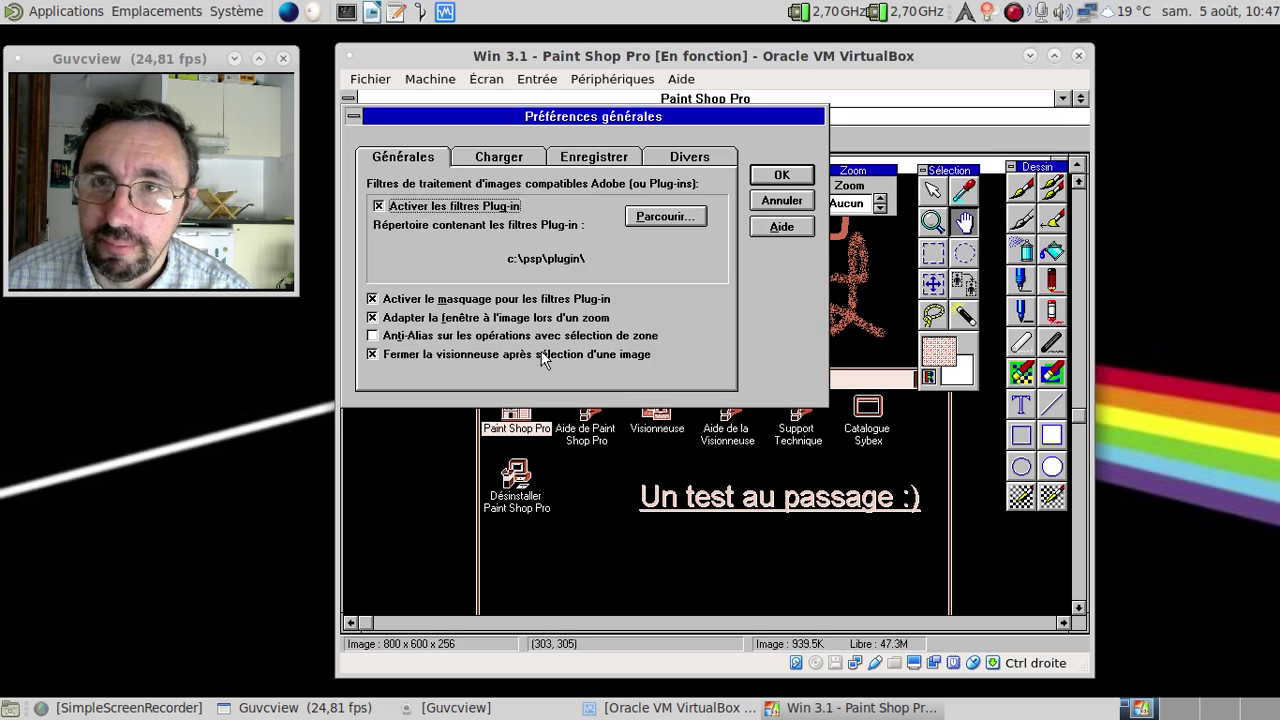
click(492, 158)
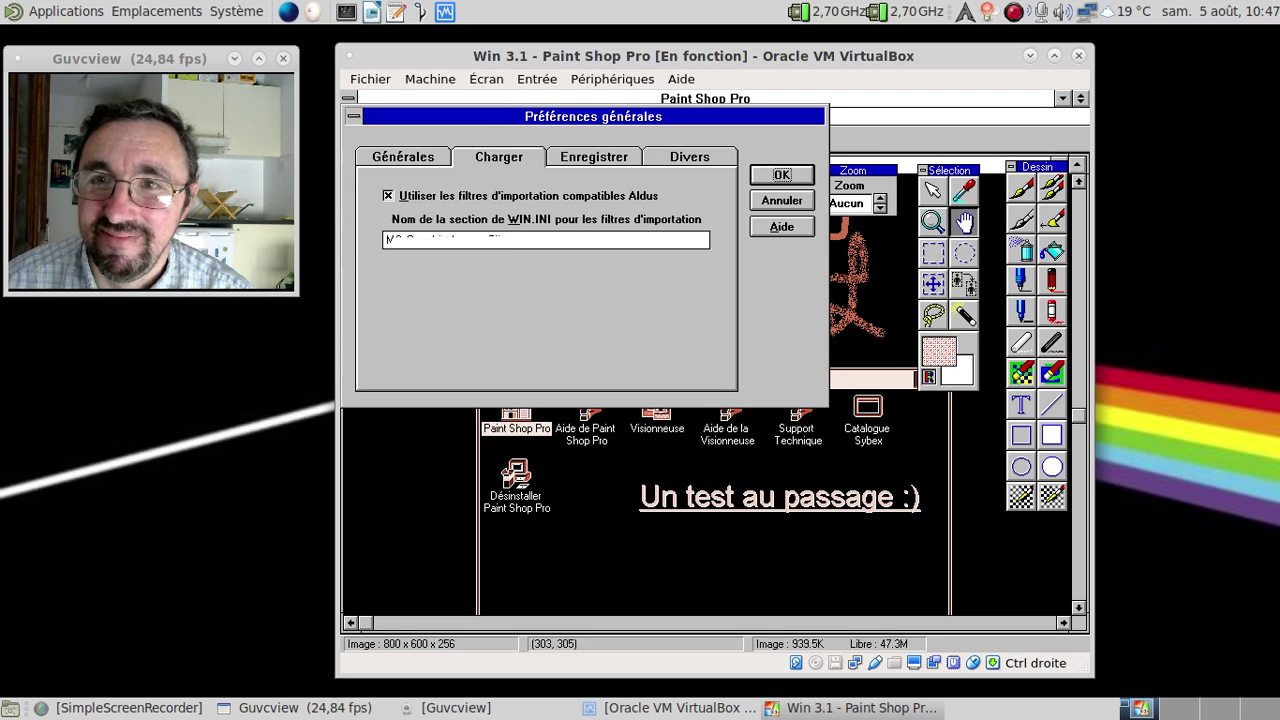
click(594, 157)
click(701, 157)
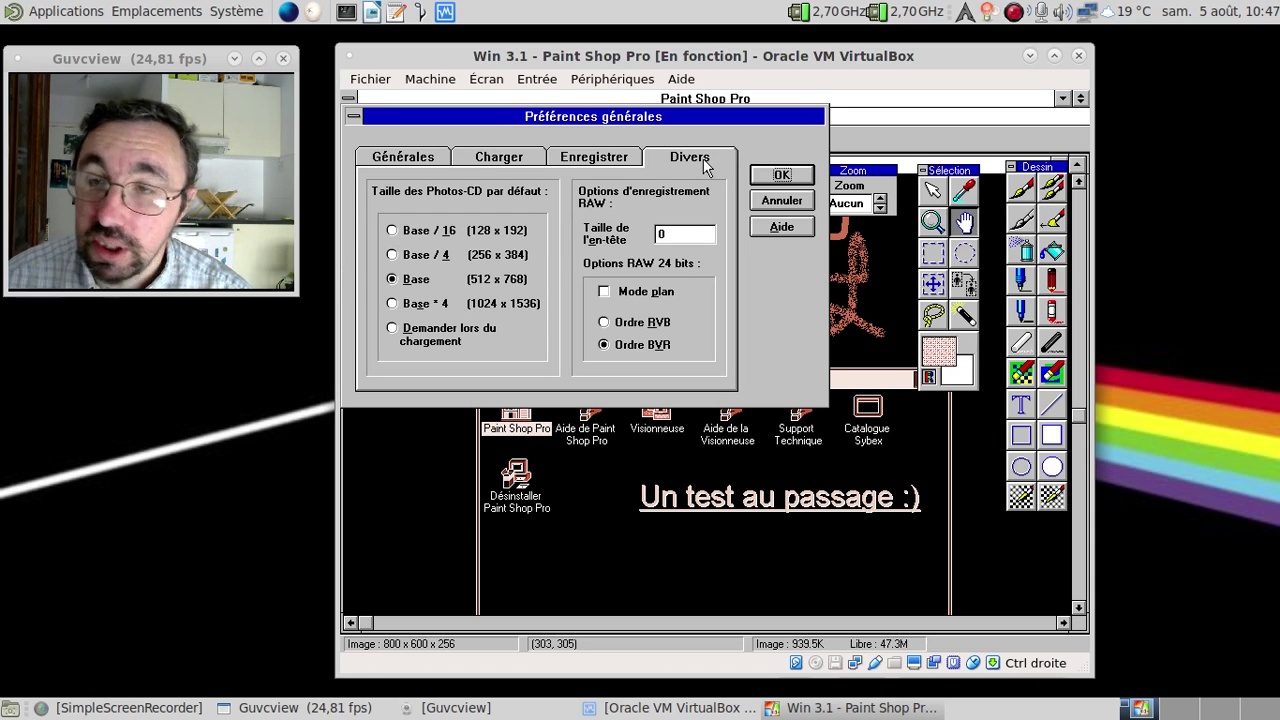
click(765, 198)
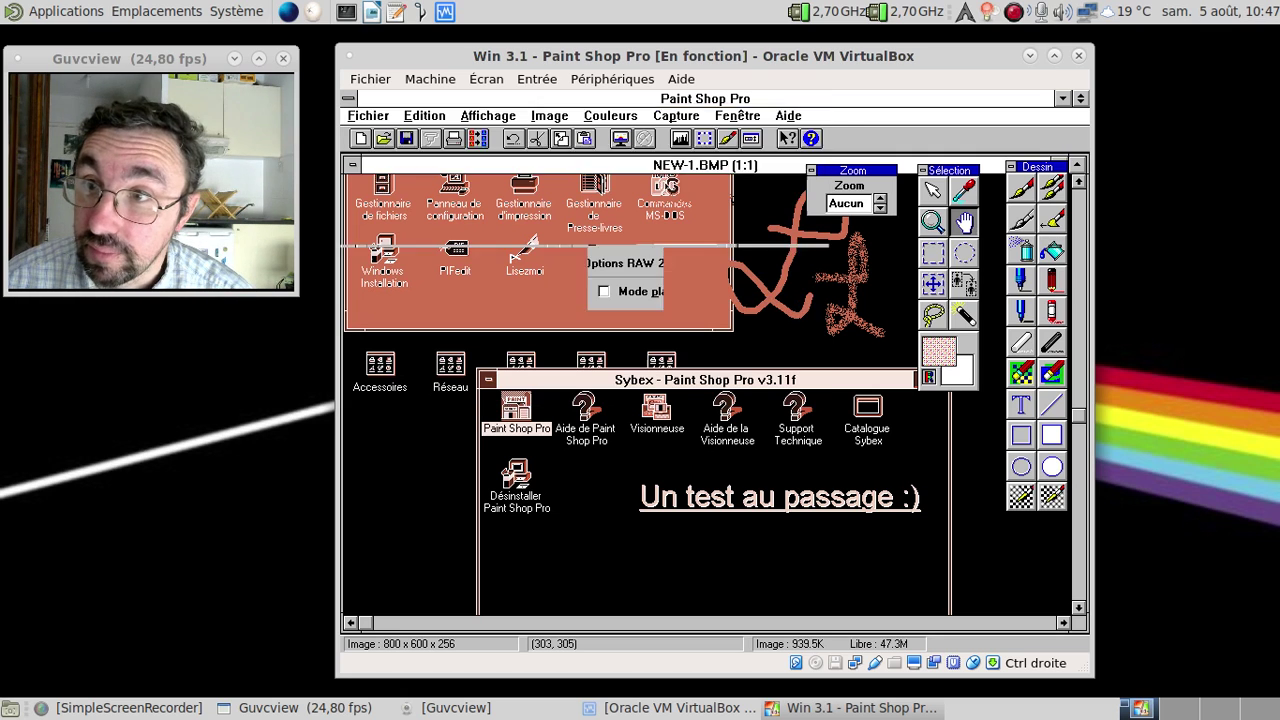
- Close Paint Shop Pro, saving the changes as new-1.bmp in c:\
double_click(348, 98)
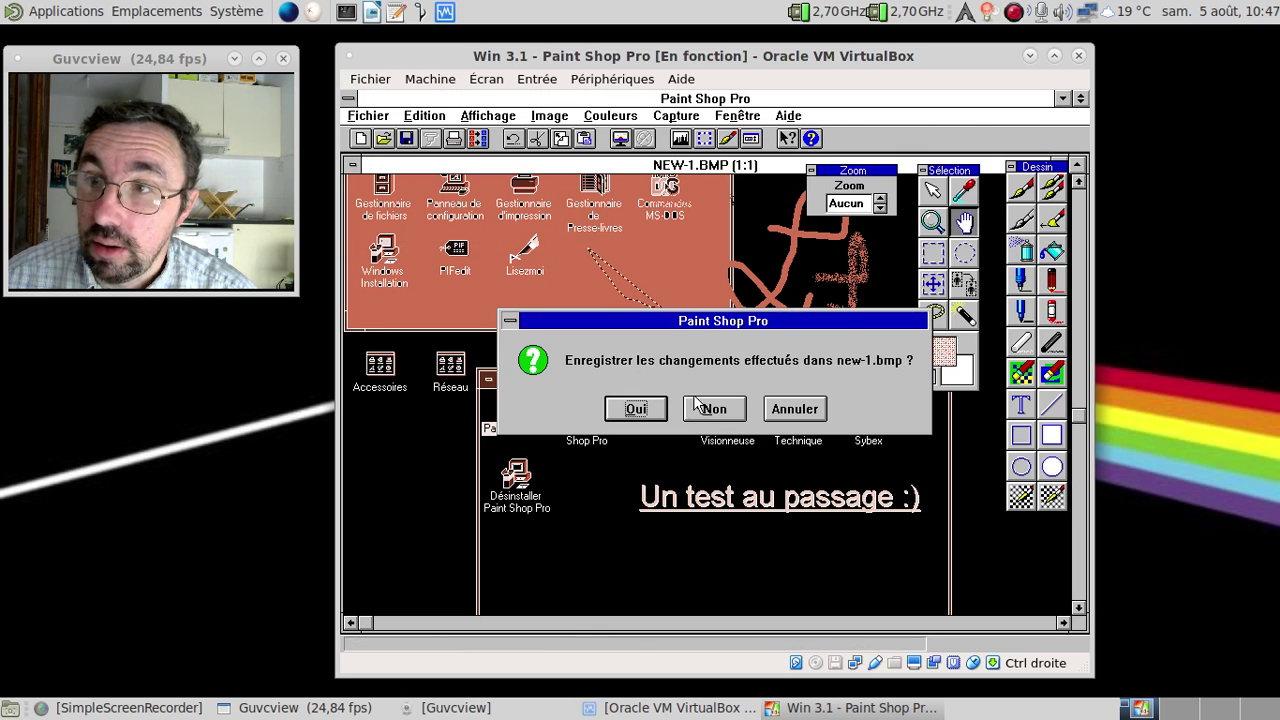
click(640, 408)
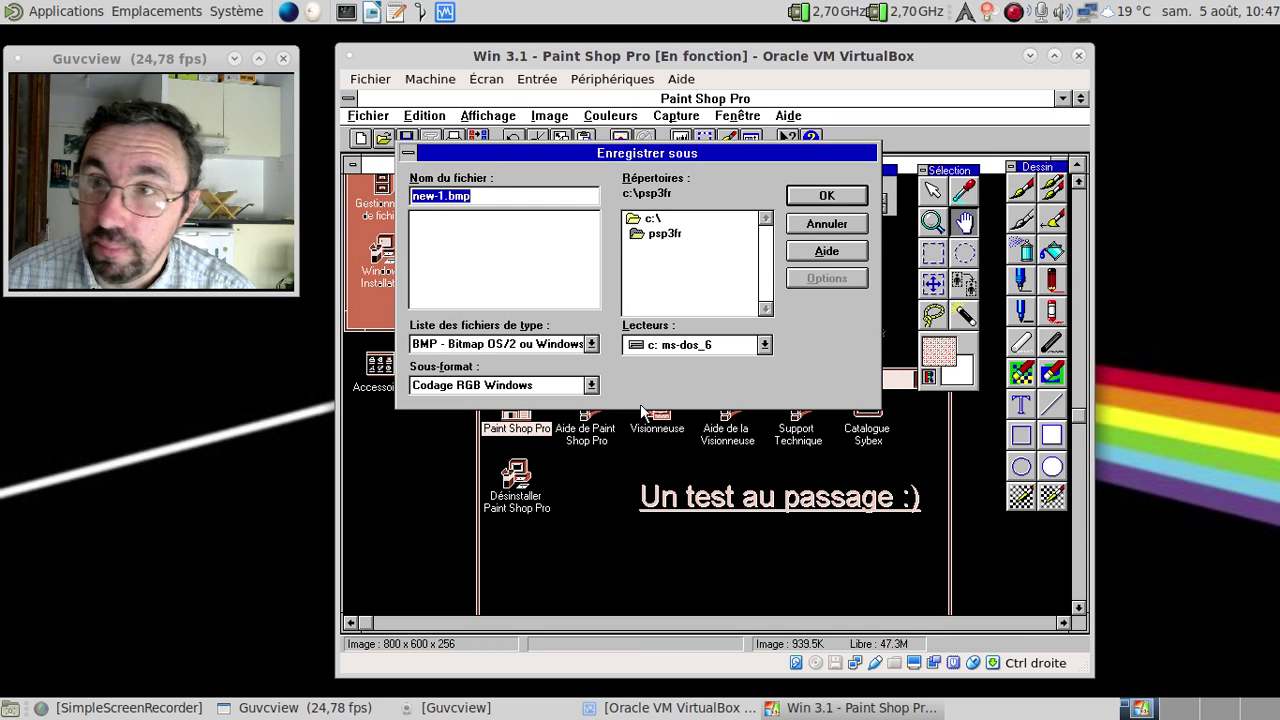
double_click(632, 220)
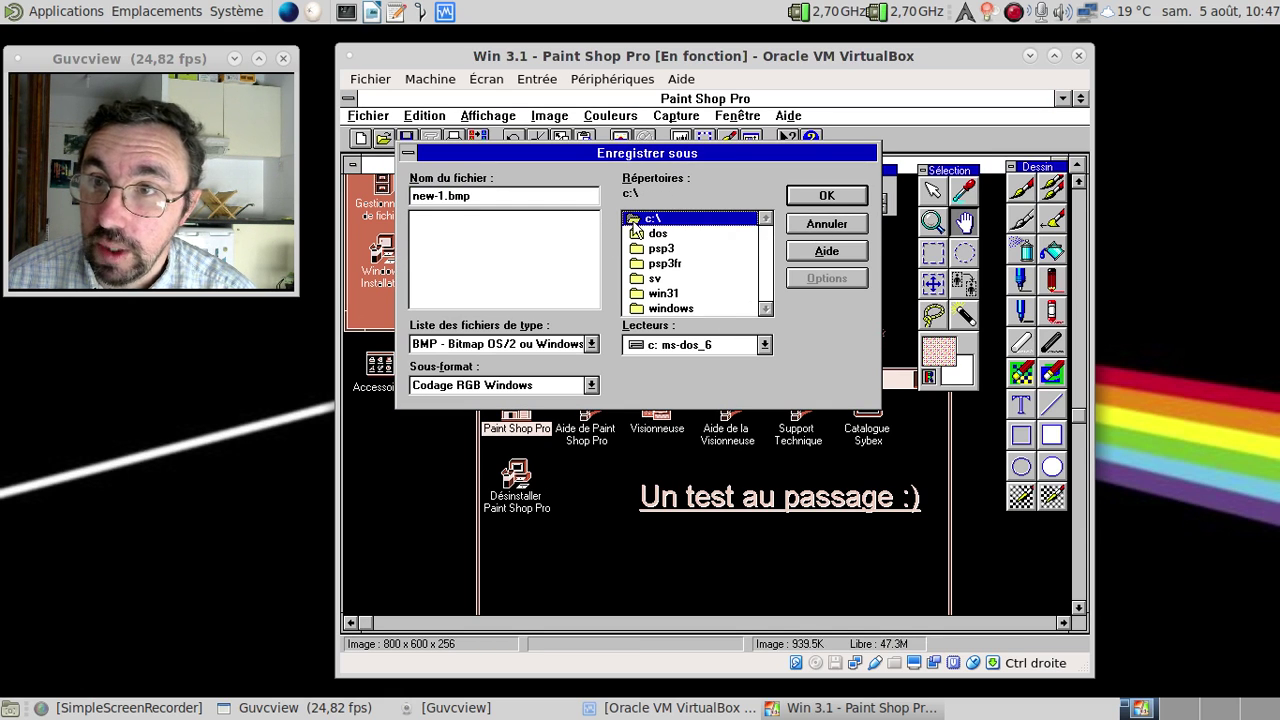
click(826, 196)
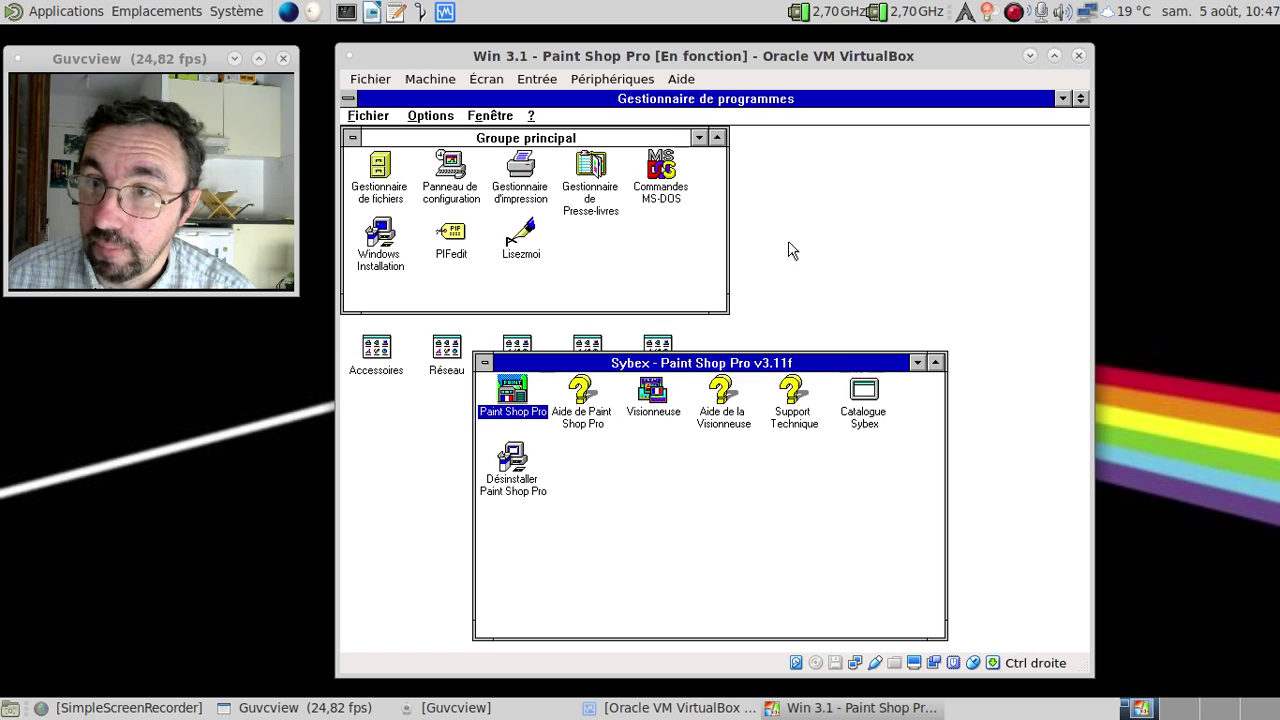
- Browse c:\ in the Visionneuse, open the NEW-1.BMP thumbnail, then close Paint Shop Pro
double_click(652, 395)
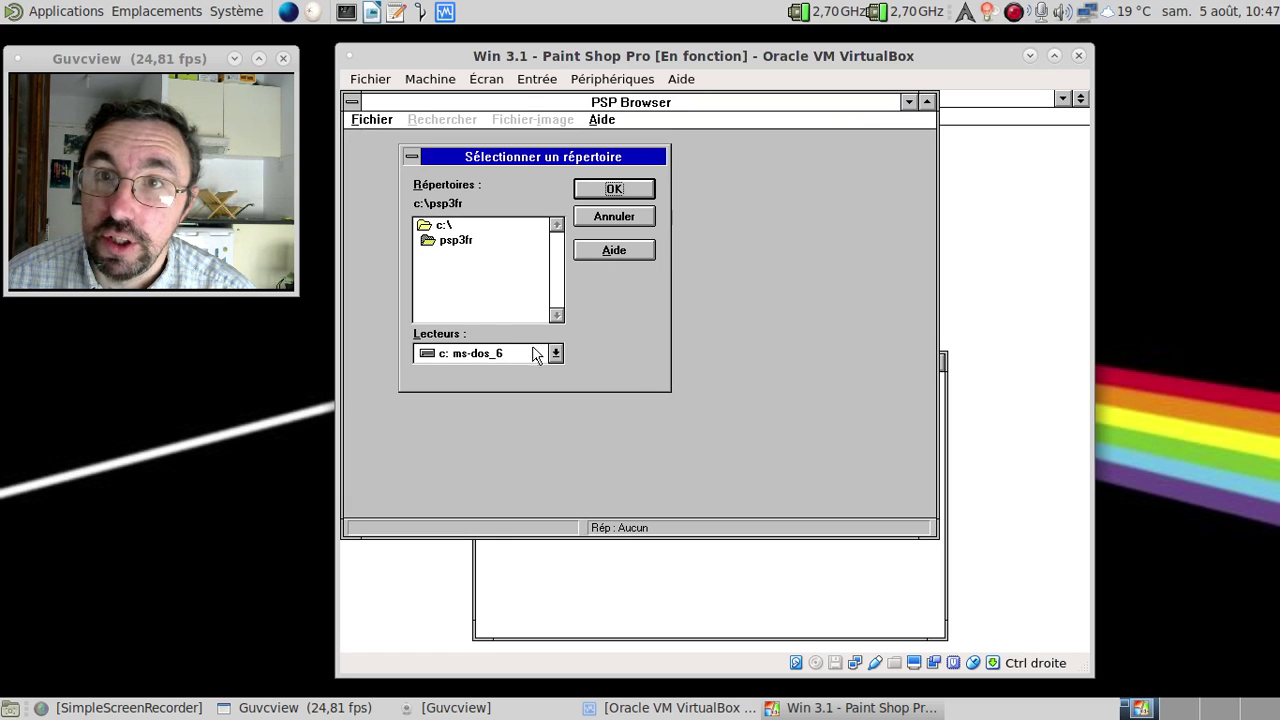
click(441, 226)
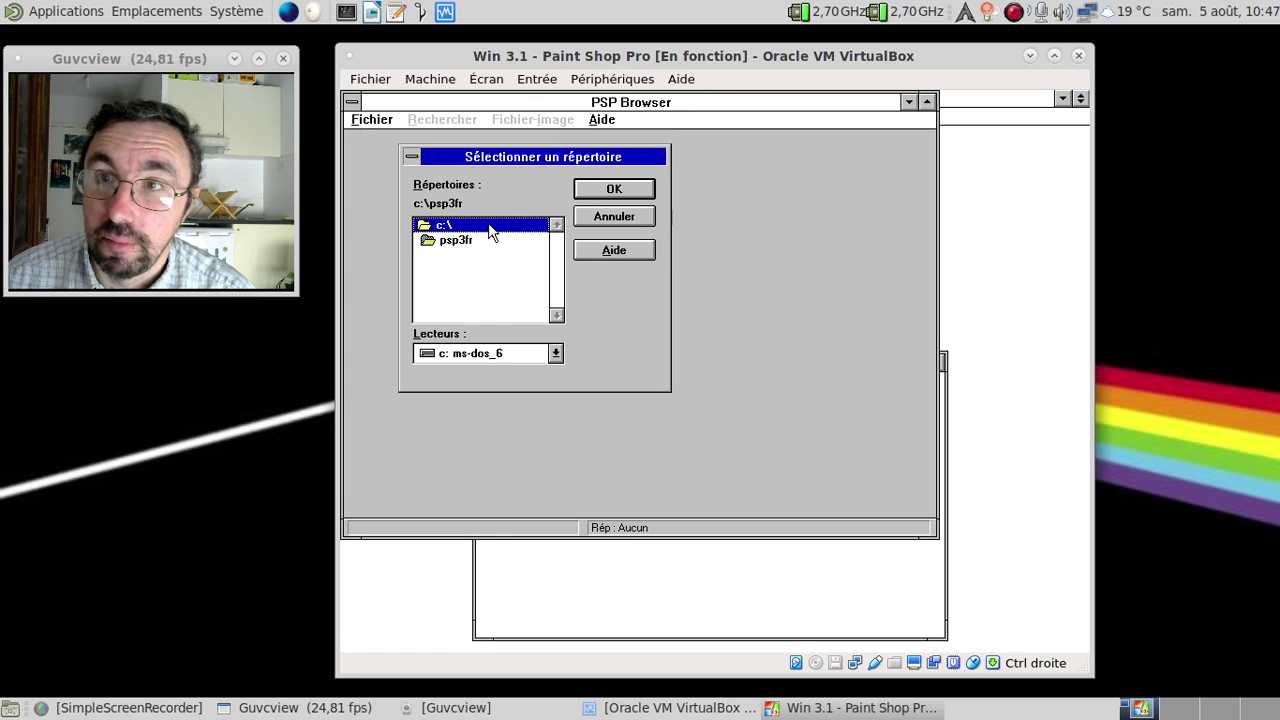
click(612, 190)
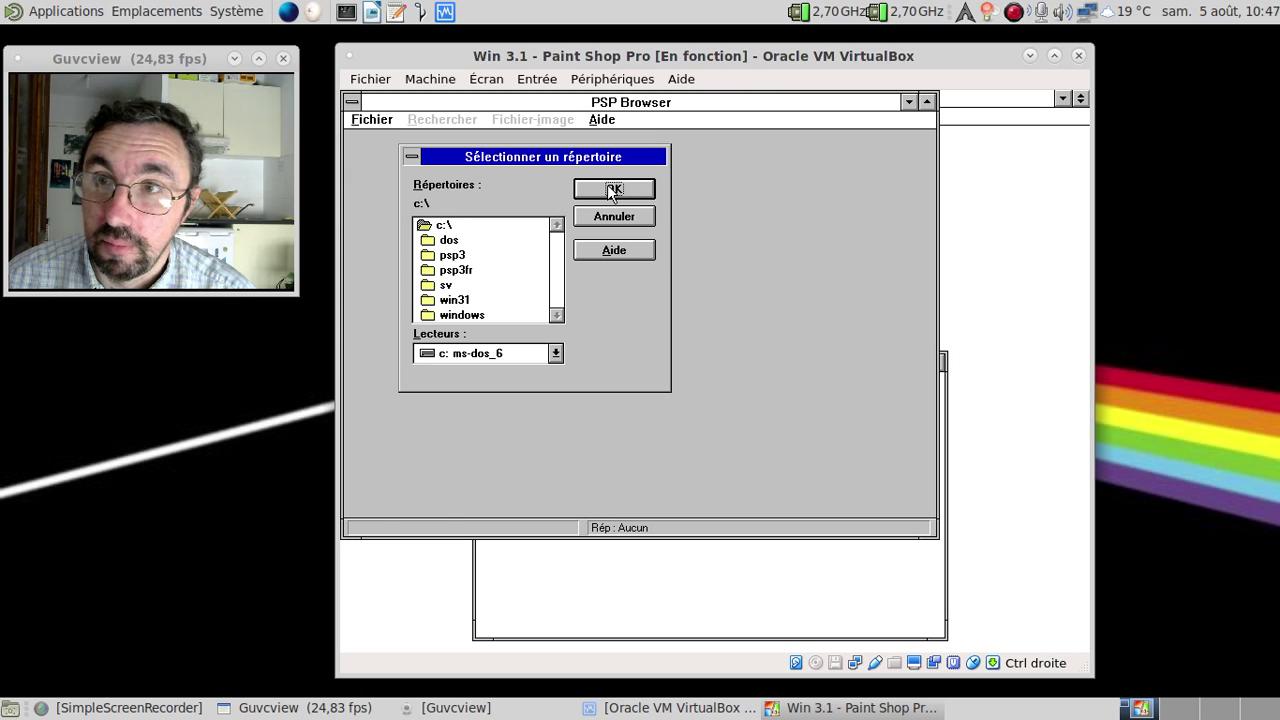
click(612, 189)
double_click(381, 190)
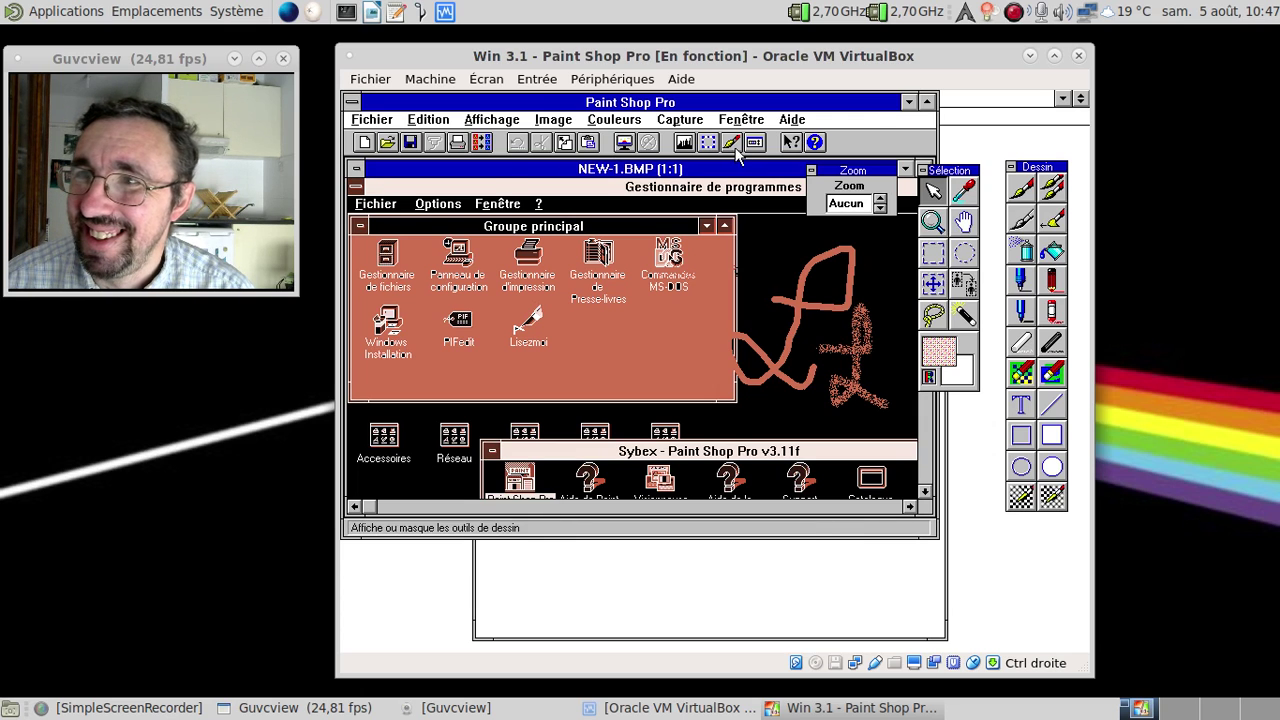
double_click(364, 101)
double_click(356, 100)
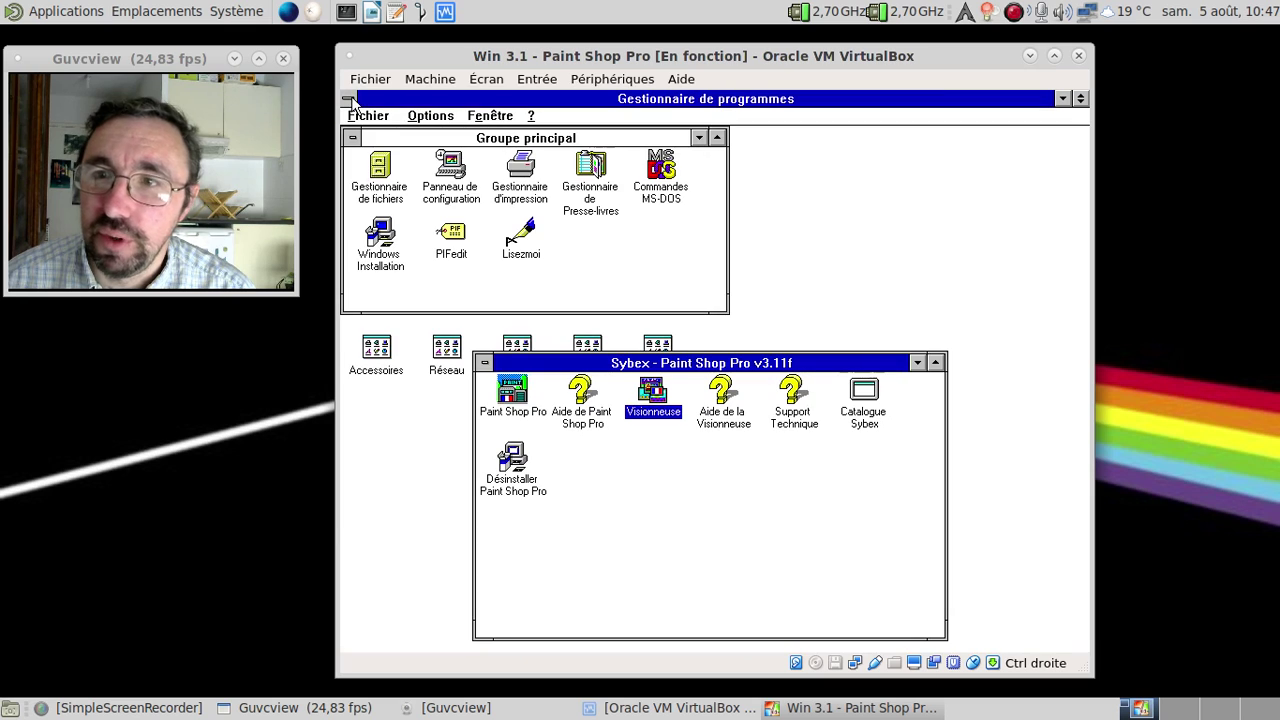
double_click(580, 395)
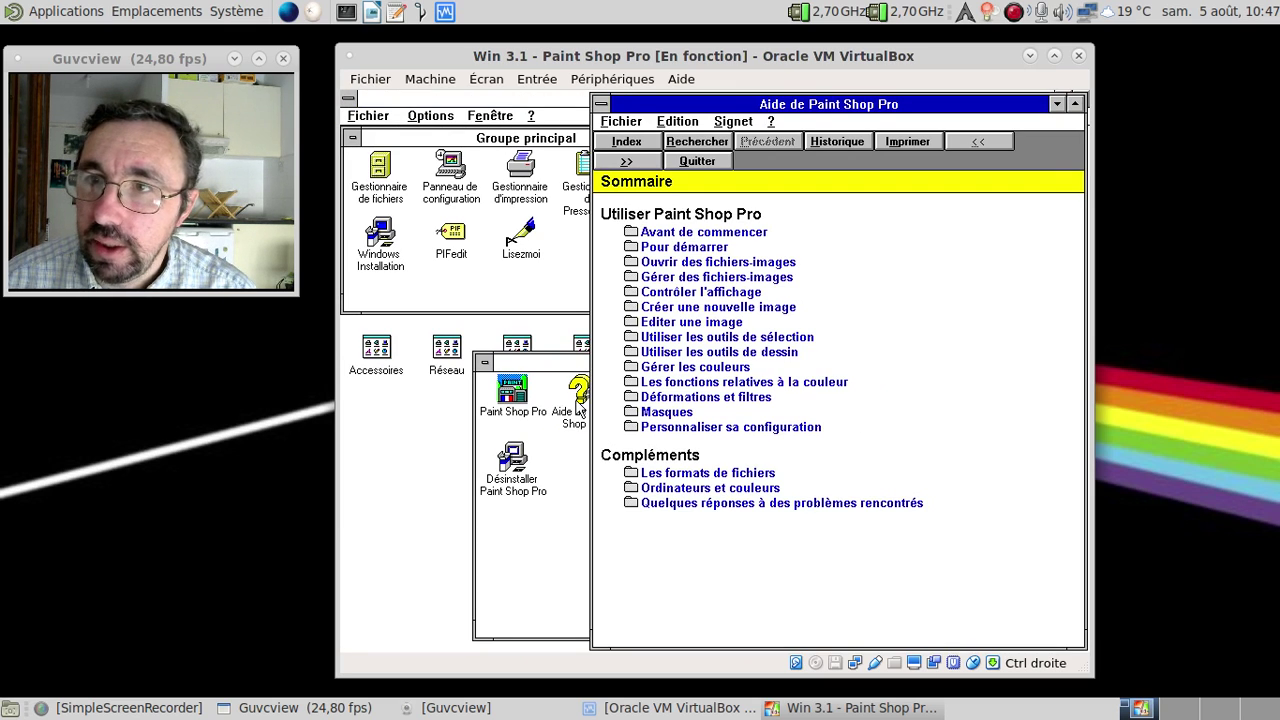
click(705, 232)
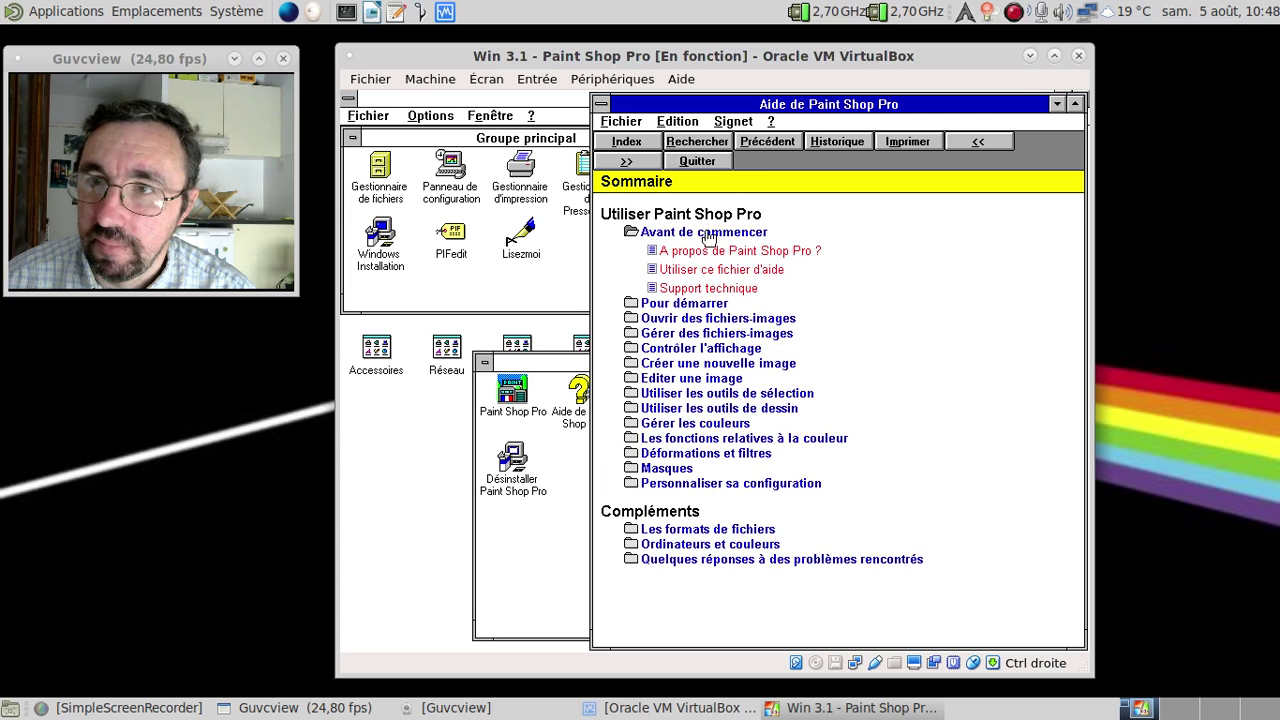
click(699, 290)
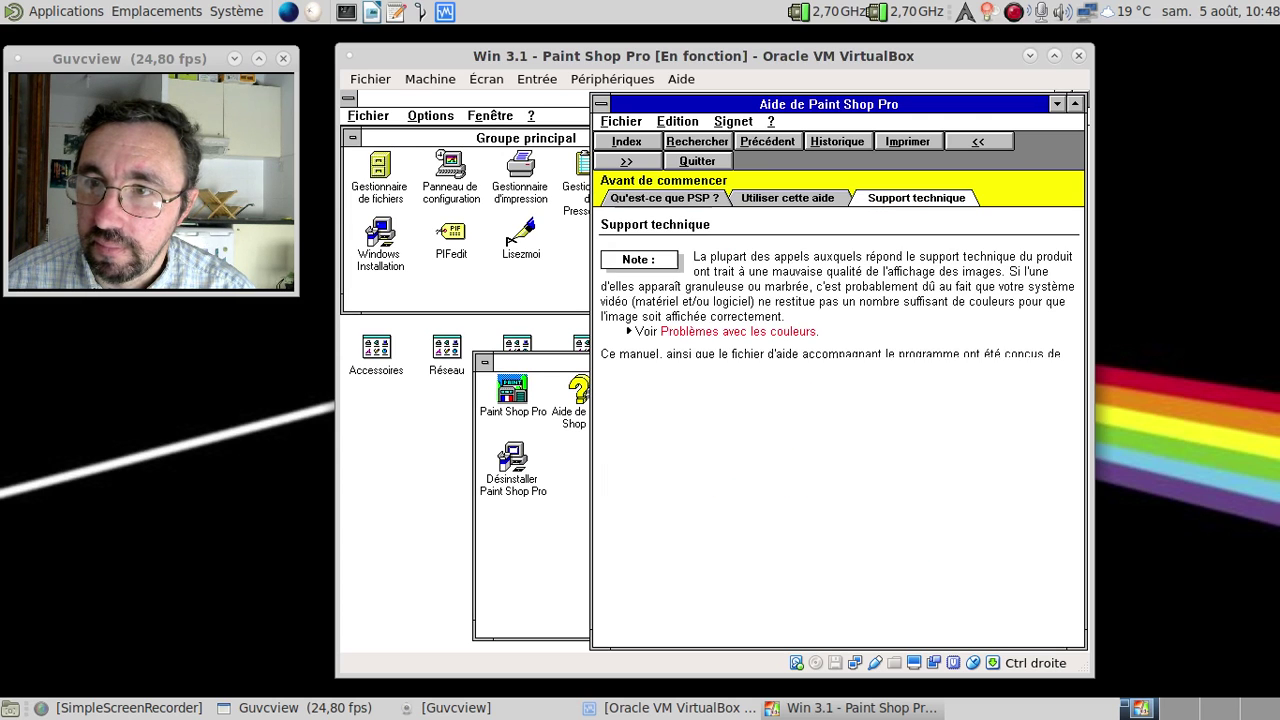
click(657, 201)
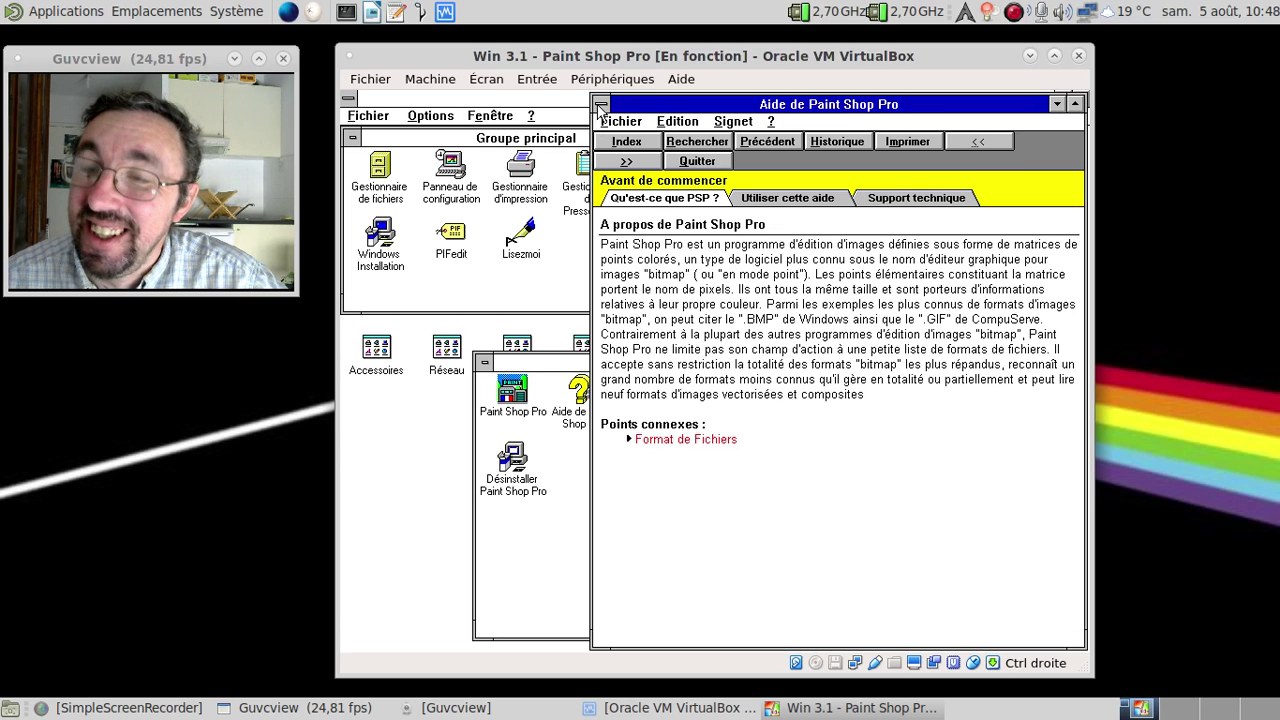
double_click(600, 105)
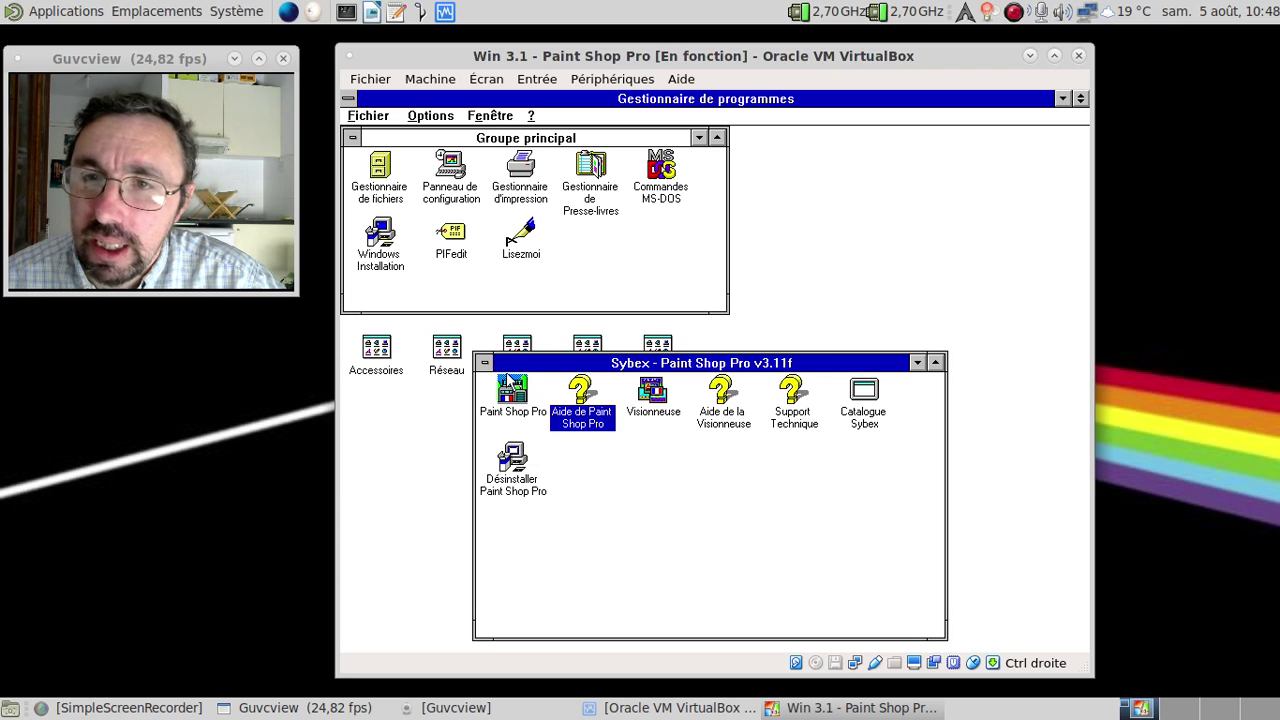
- Minimize the Sybex group and view the psp3fr folder and its properties in File Manager
double_click(486, 362)
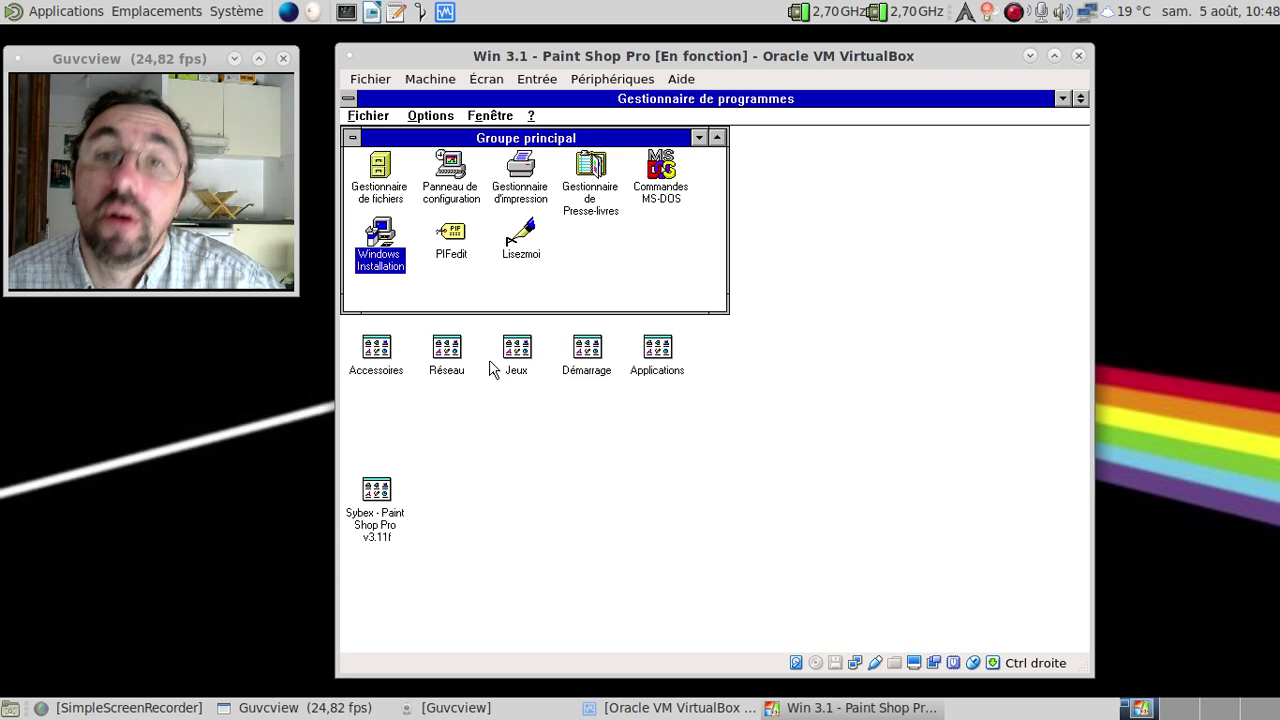
double_click(400, 184)
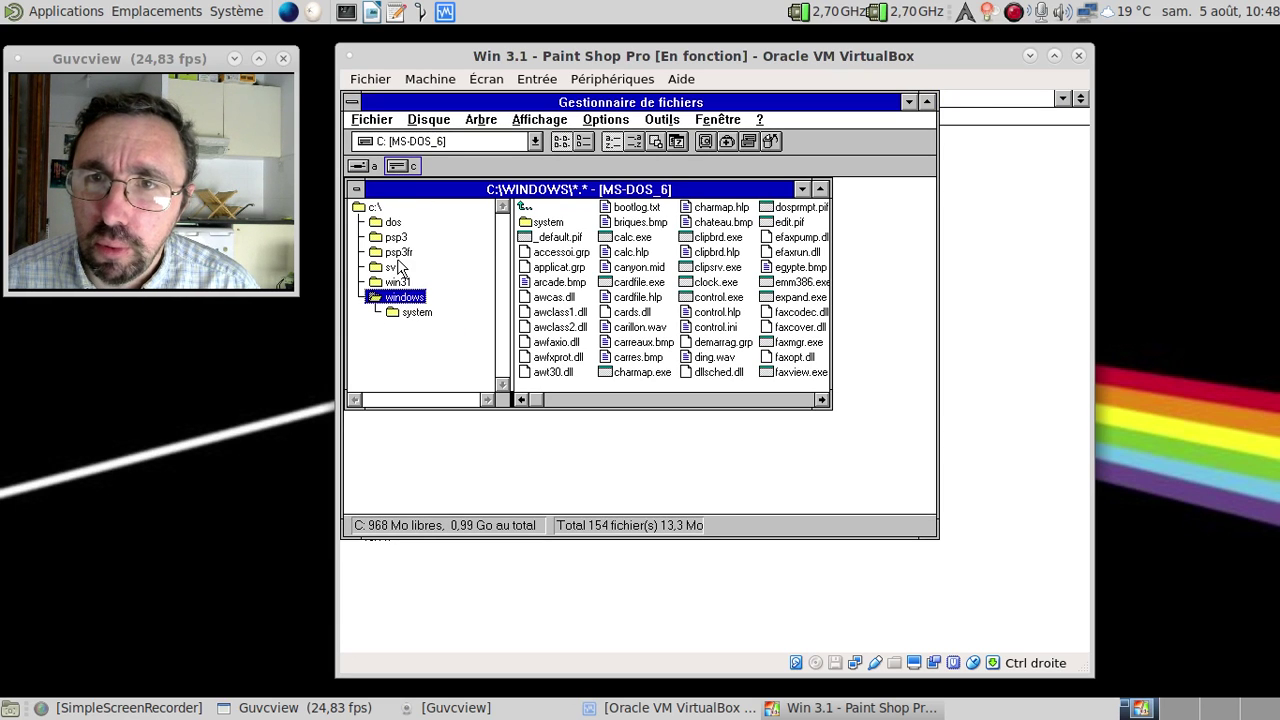
click(398, 253)
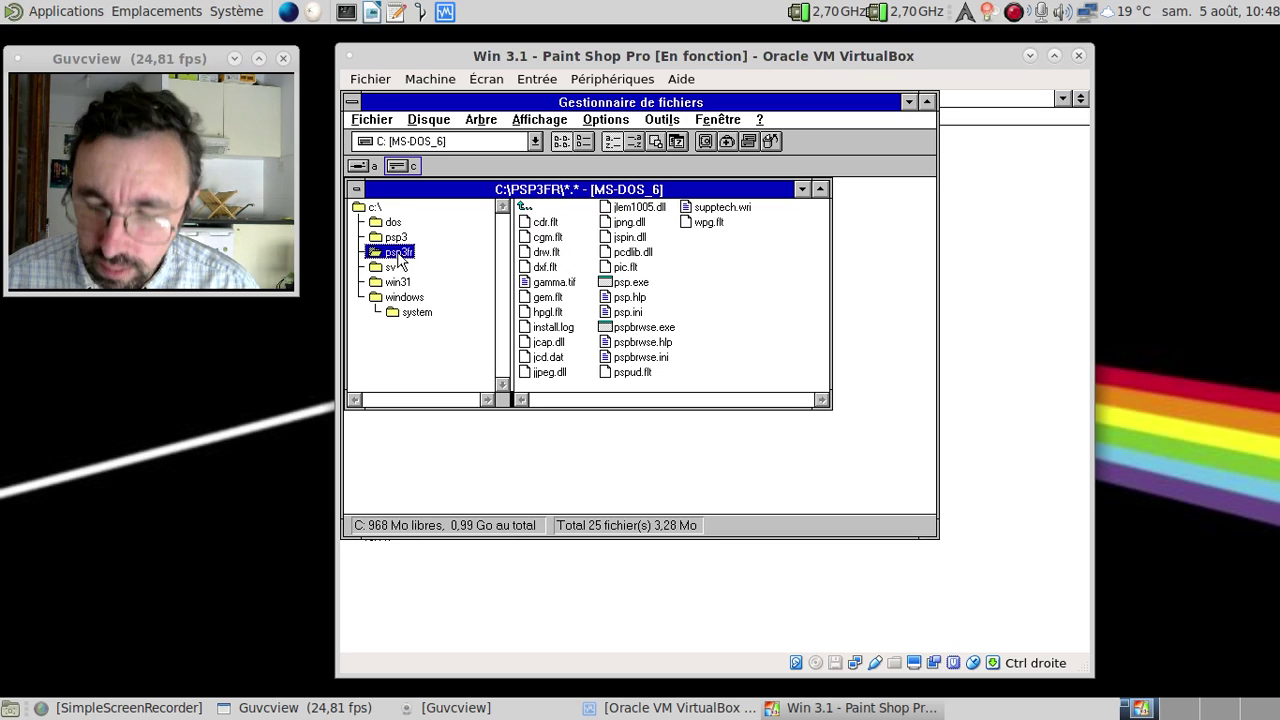
key(alt+Return)
key(Escape)
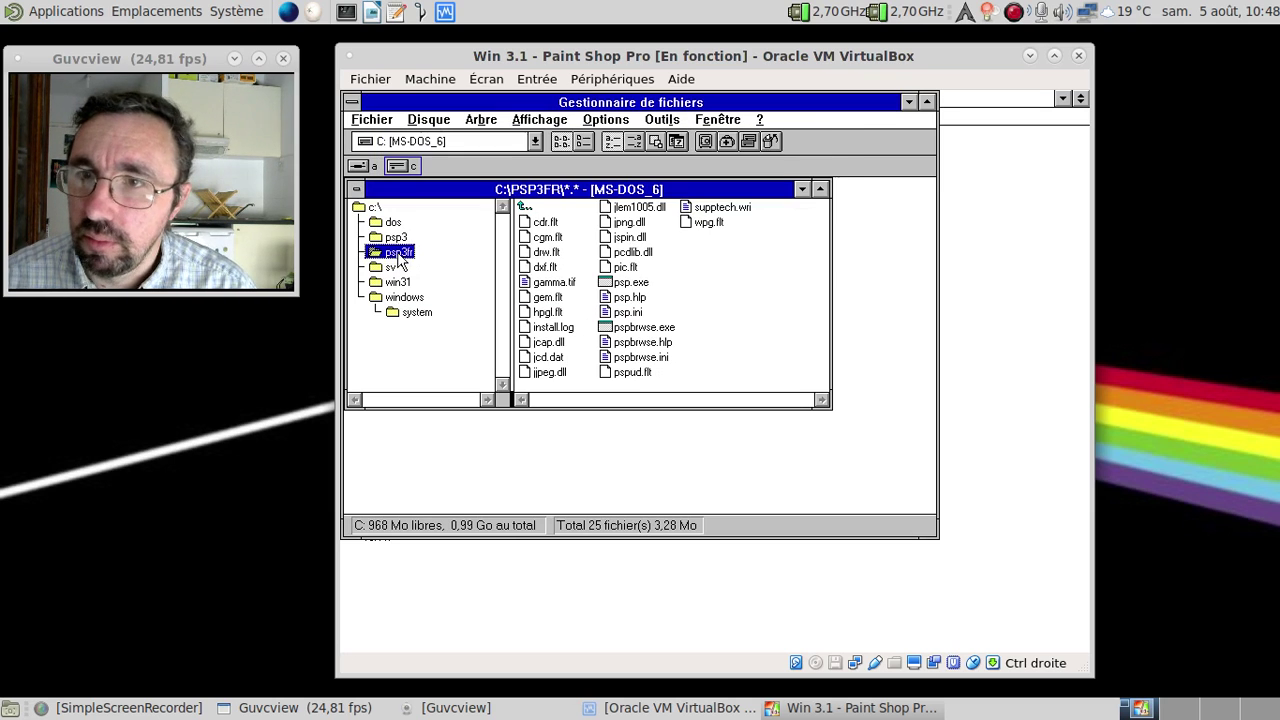
- Select all 25 files in C:\PSP3FR (3,28 Mo), then close File Manager
click(540, 223)
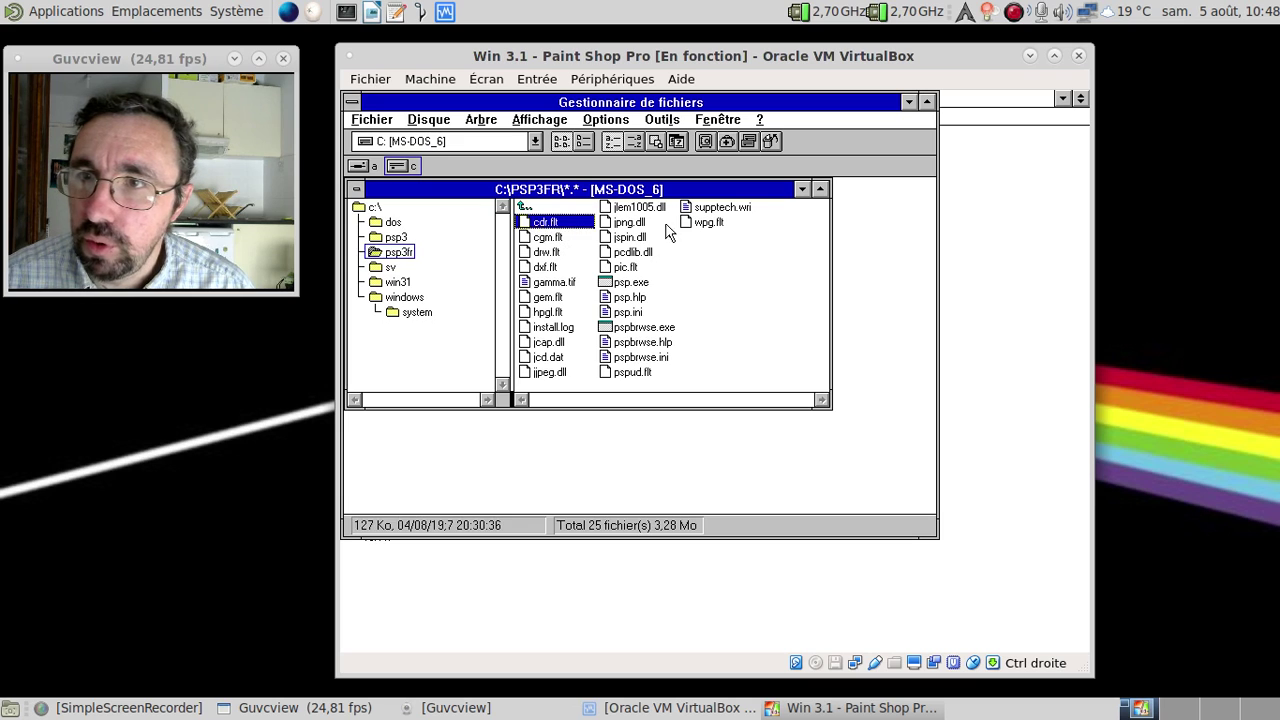
shift+click(700, 223)
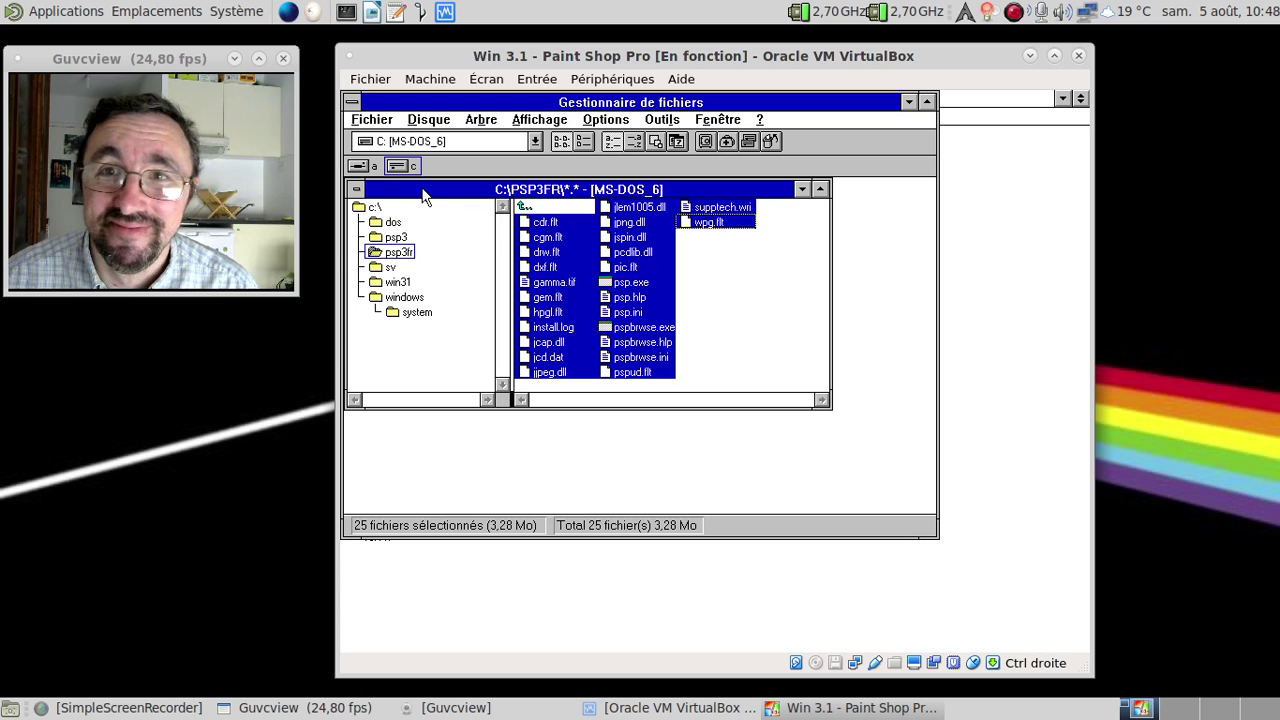
click(357, 104)
double_click(352, 103)
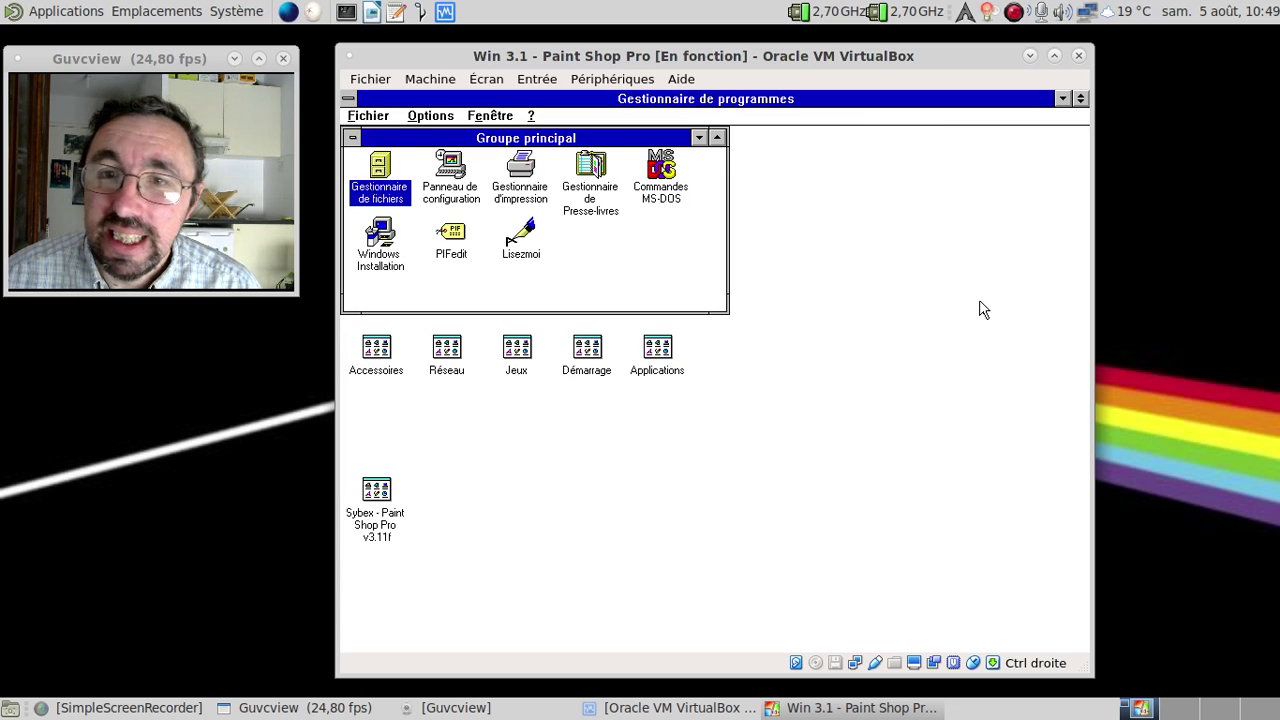